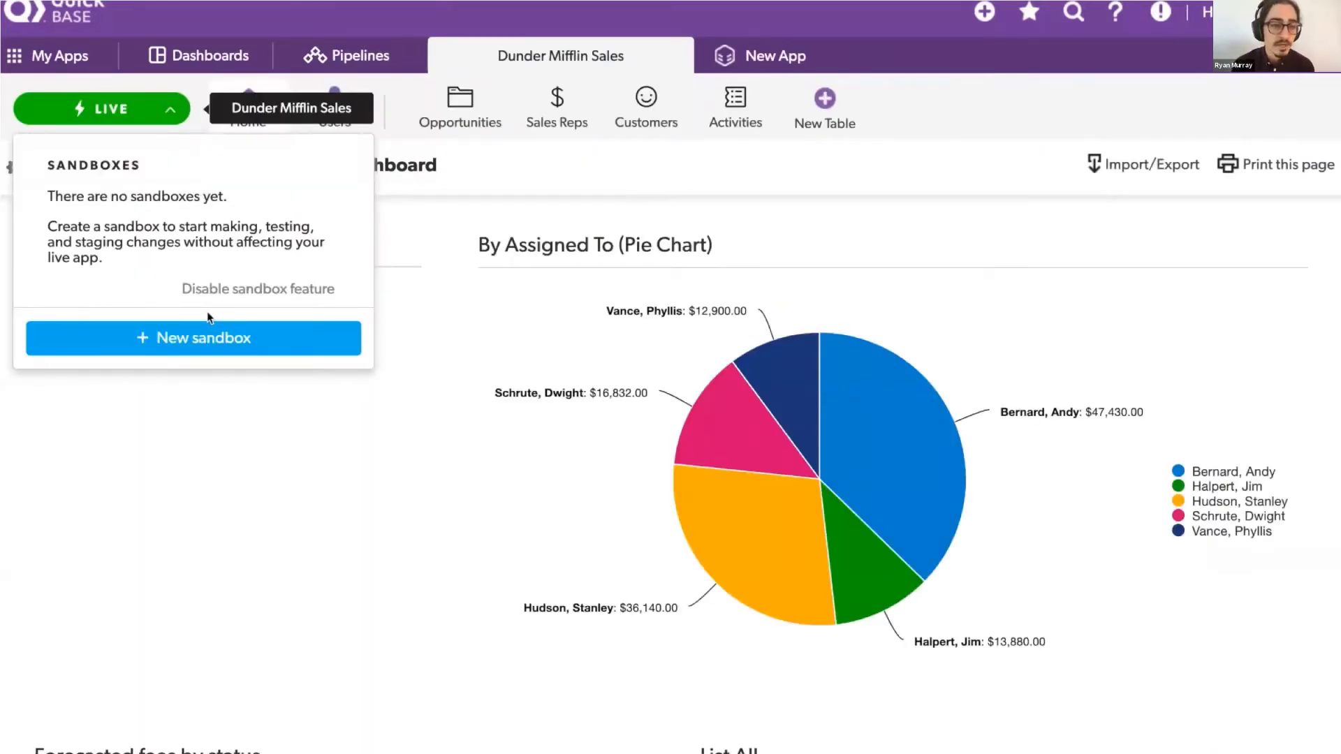
Step: Create a sandbox named "Dunder Mifflin Sales sandbox - Opportunity Trends" with all records copied into it
left_click(211, 336)
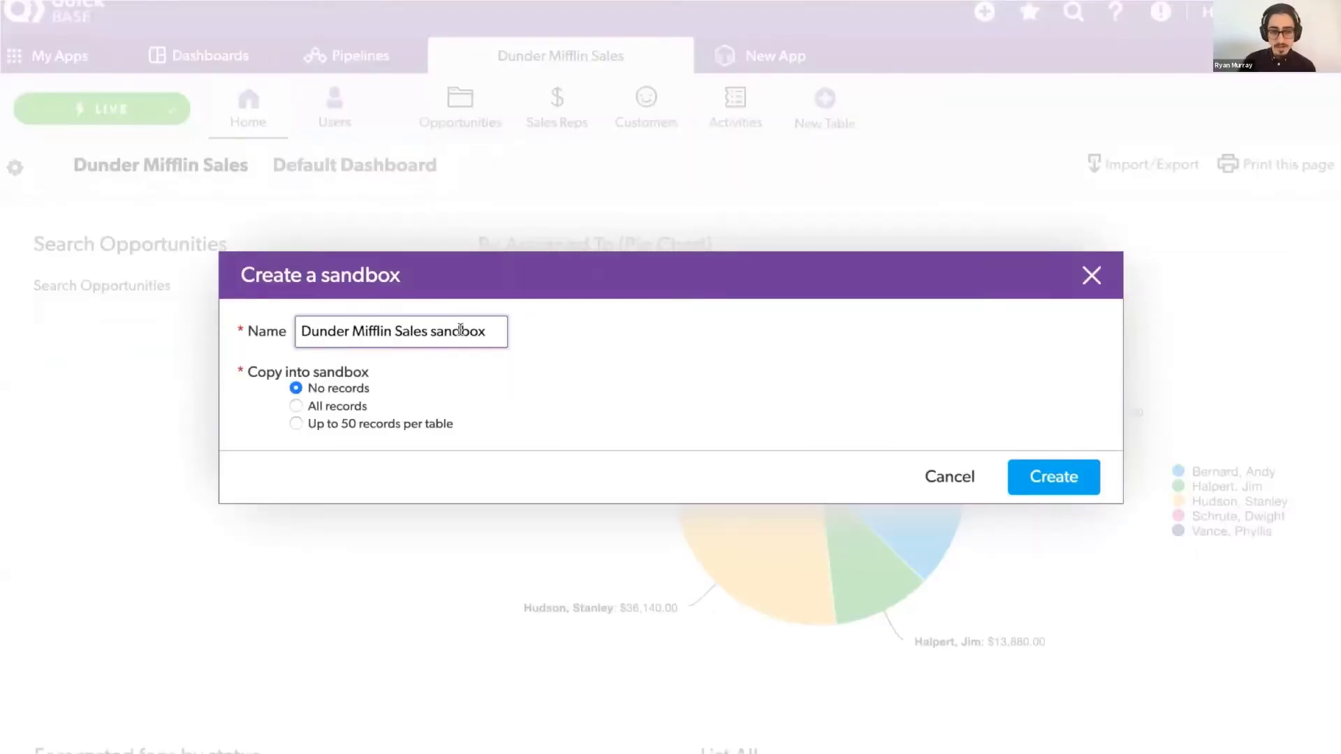
type("- Opportunity T")
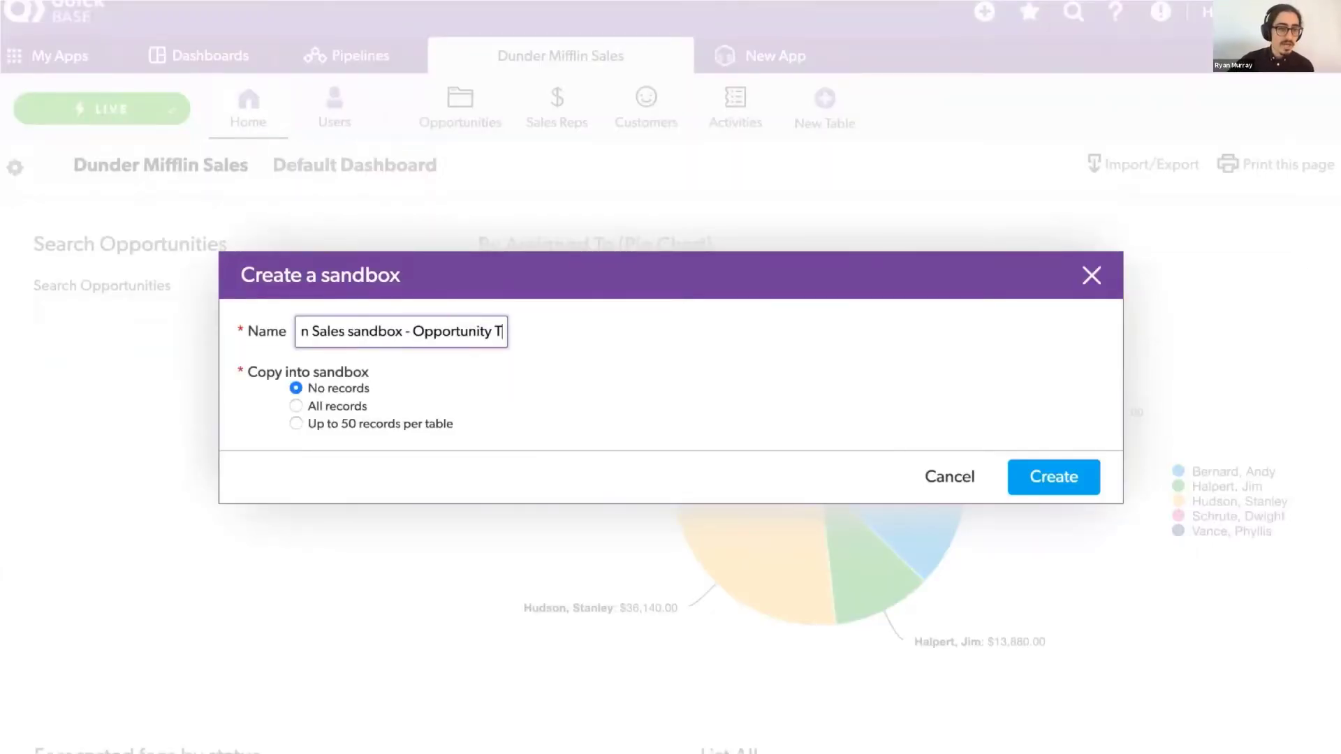
type("rends")
left_click(297, 406)
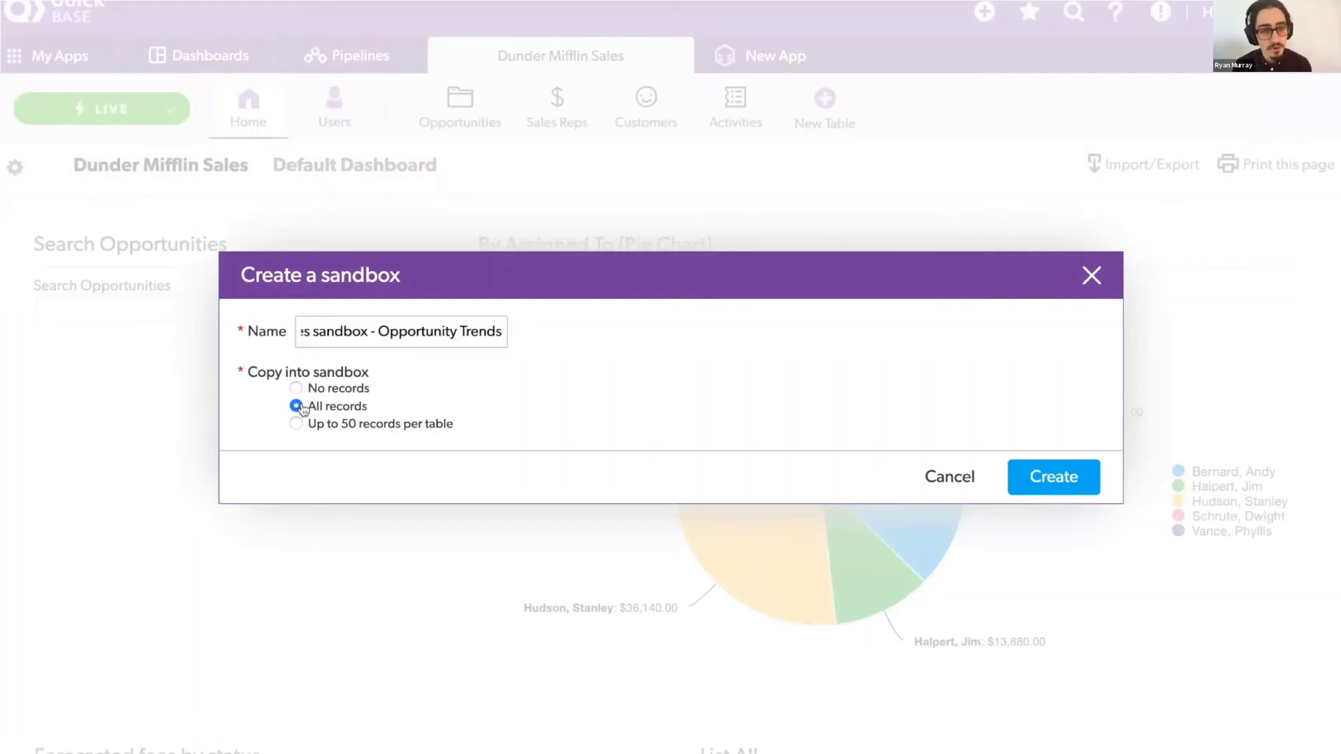
left_click(1045, 488)
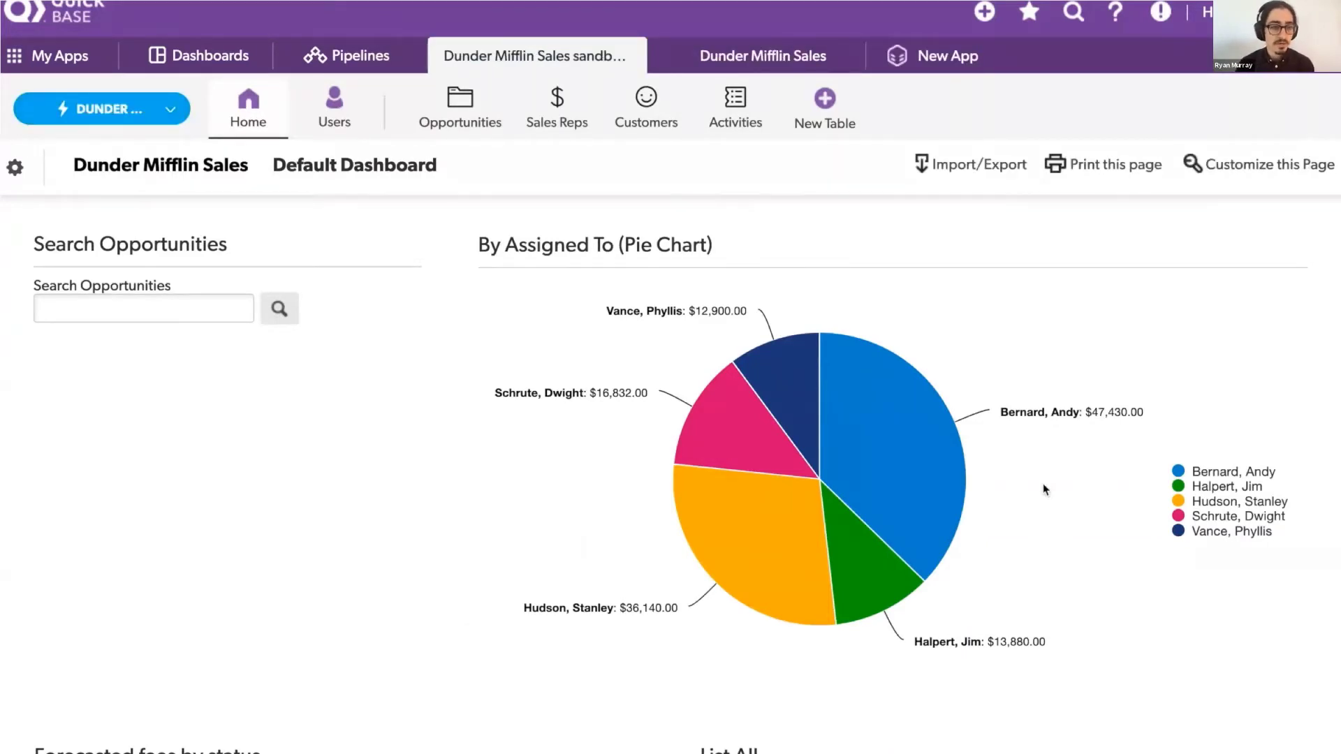
Step: Start a new table from scratch named "Opportunity Trend", with a single record called "Trend"
left_click(824, 104)
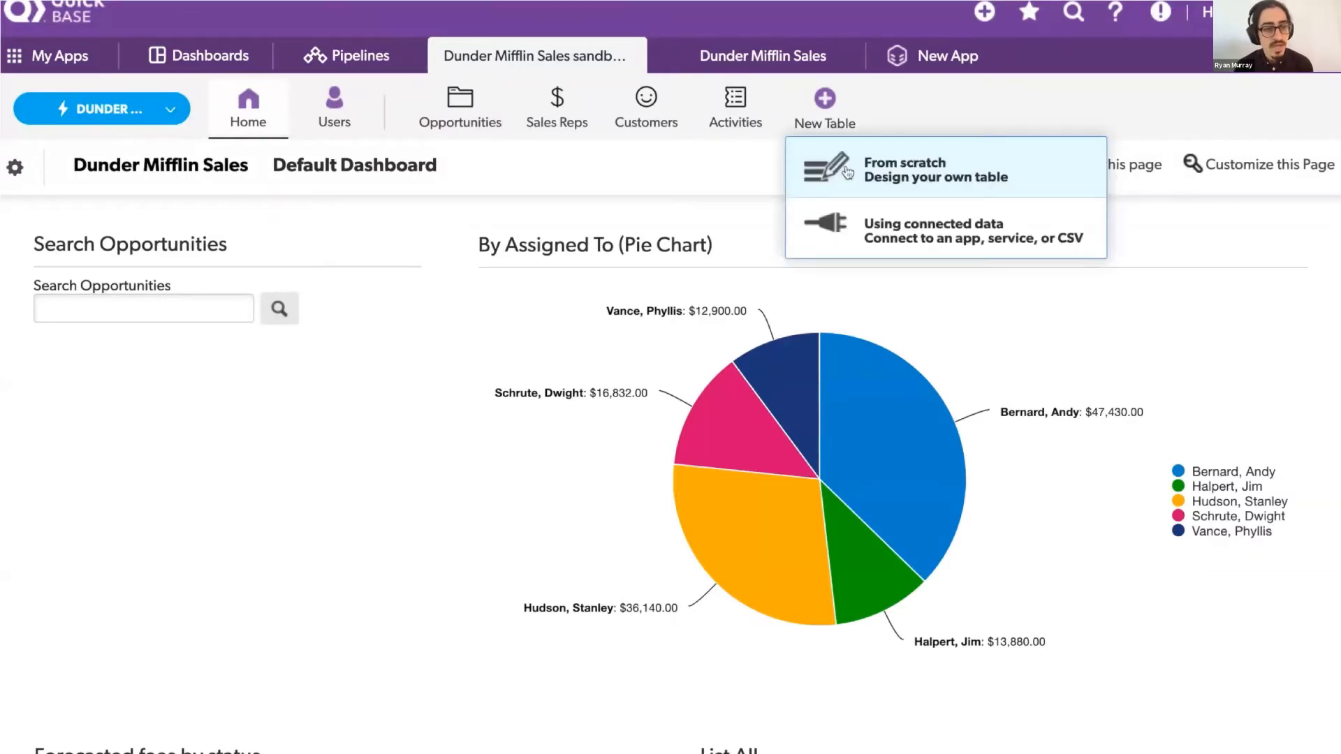
left_click(847, 171)
type("Opportunity Trend")
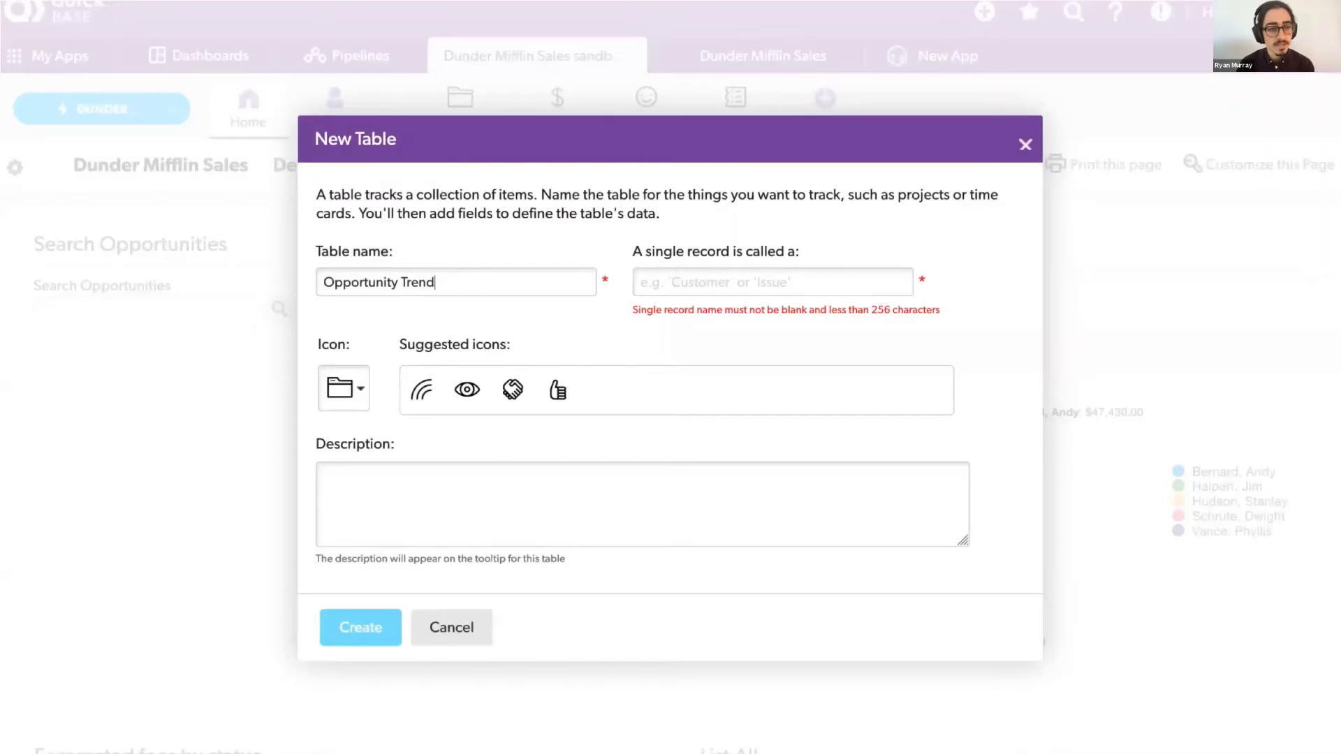
key("Tab")
type("Trend")
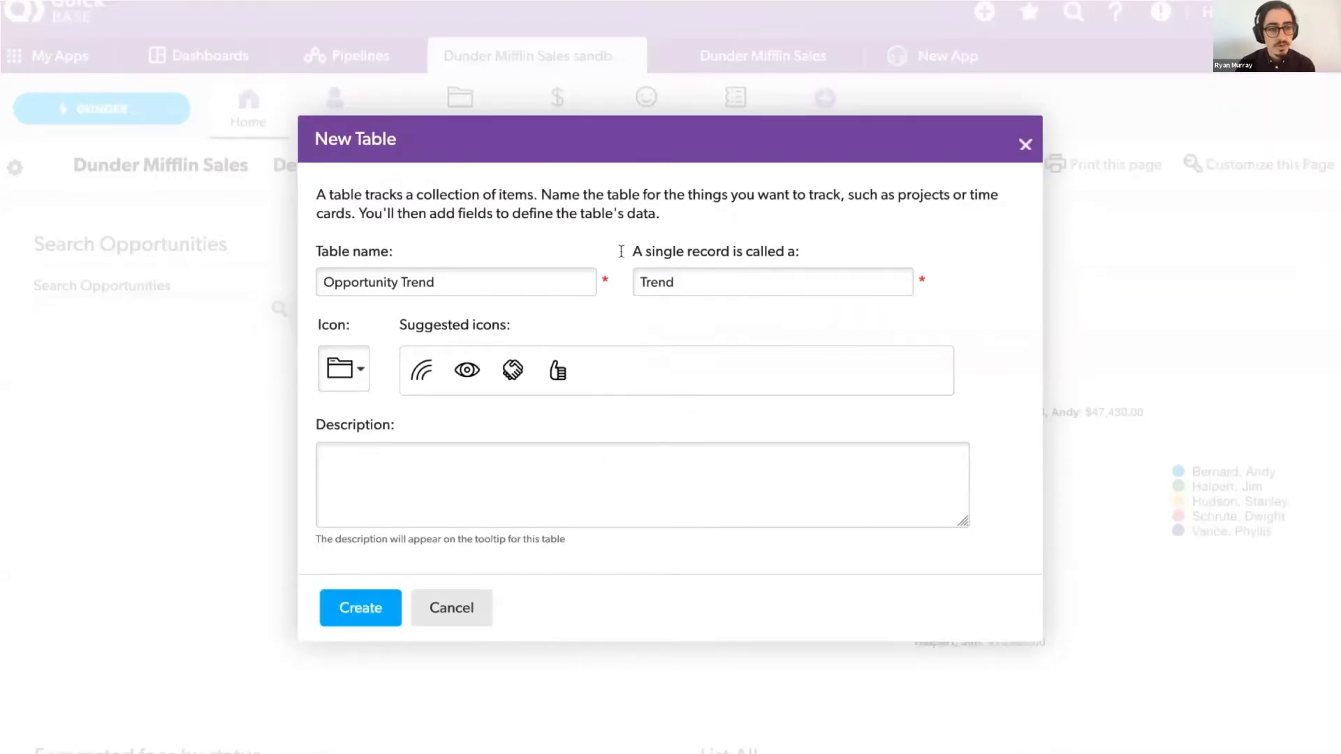
Step: Choose the rising line-graph icon for the Opportunity Trend table and create the table
left_click(342, 369)
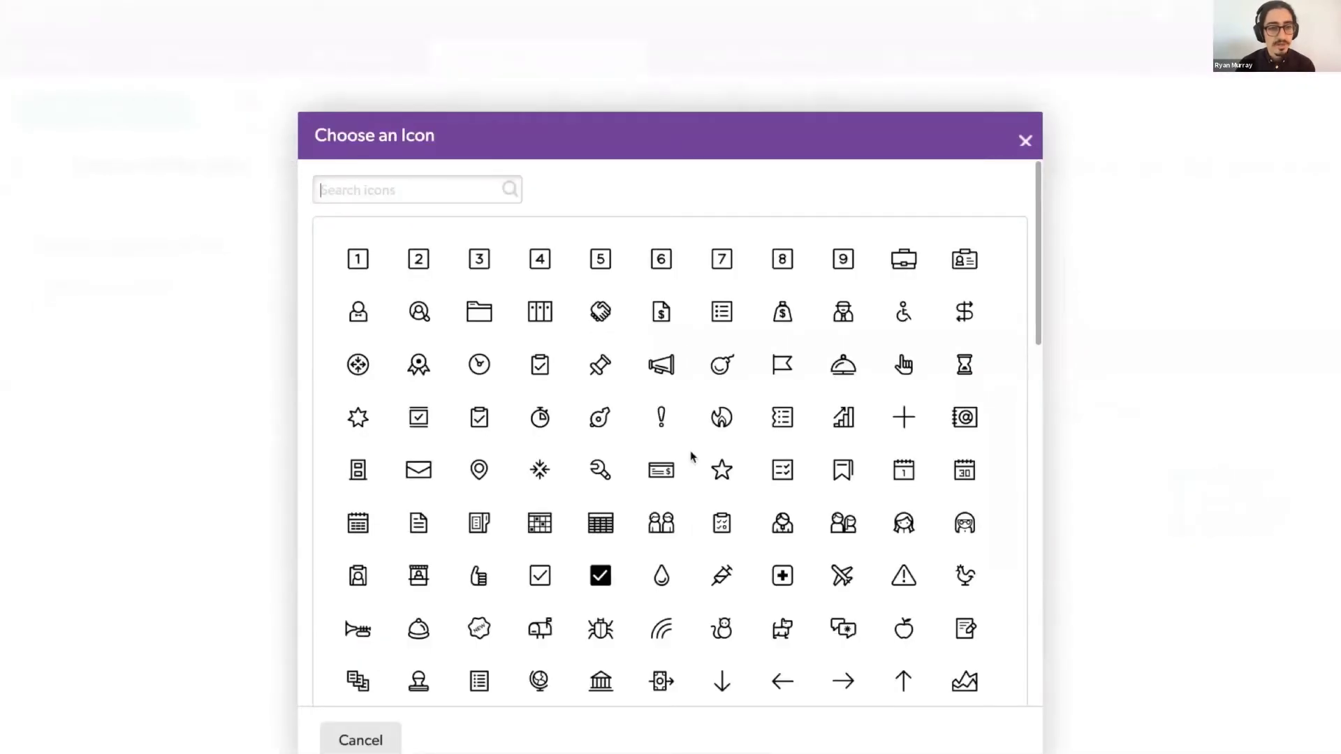
scroll(690, 453, "down", 4)
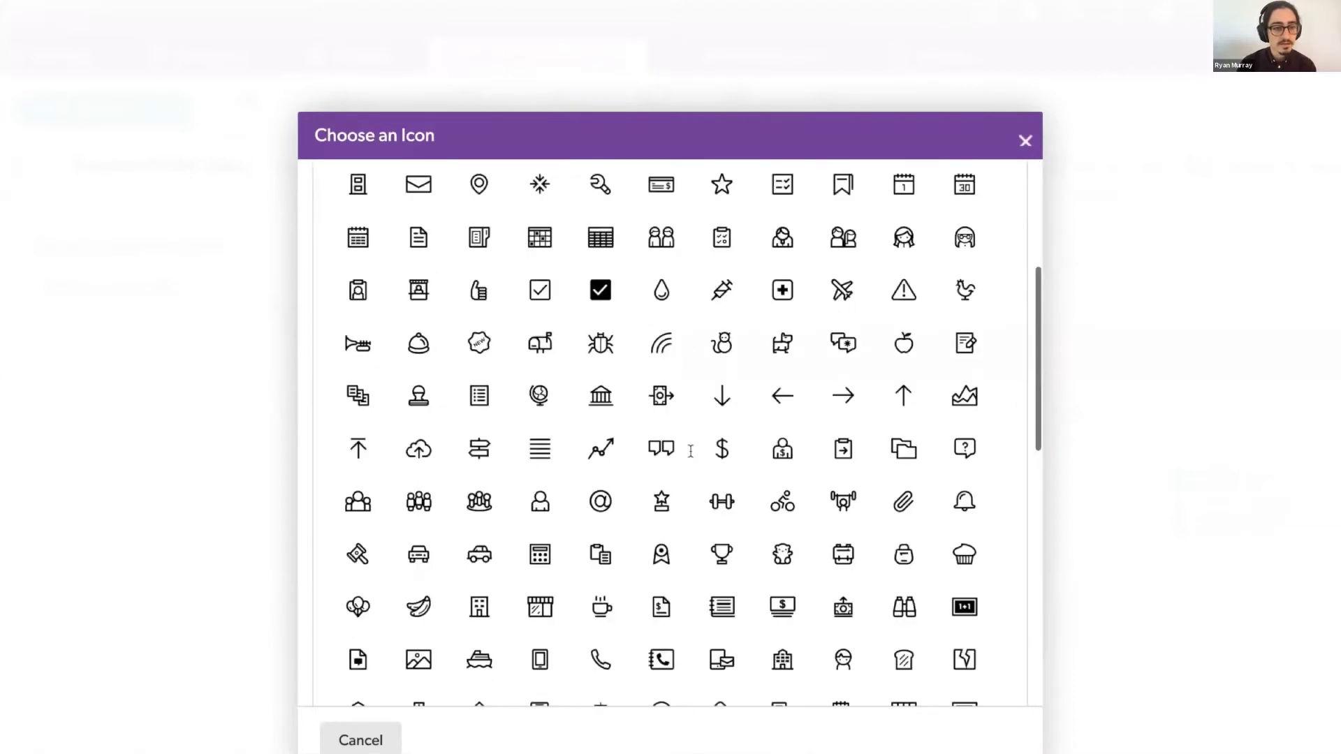
scroll(690, 451, "down", 10)
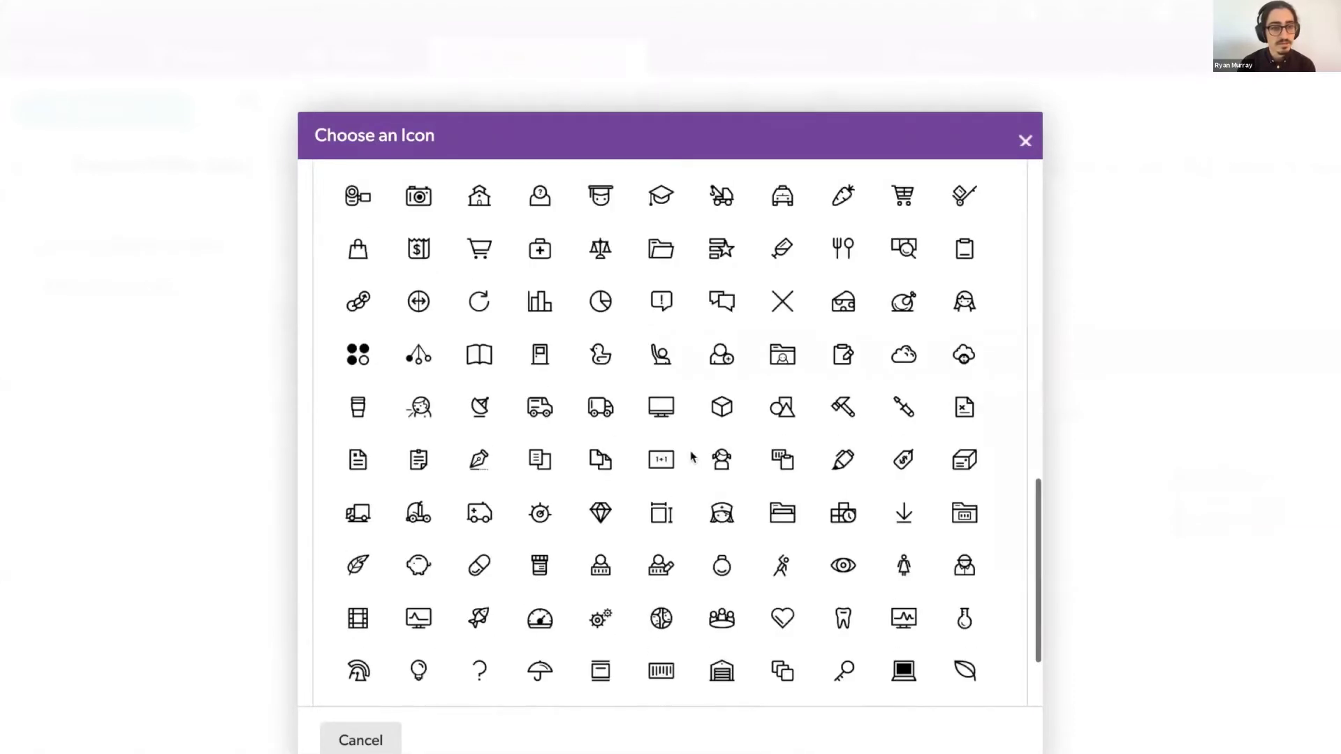
scroll(691, 457, "up", 2)
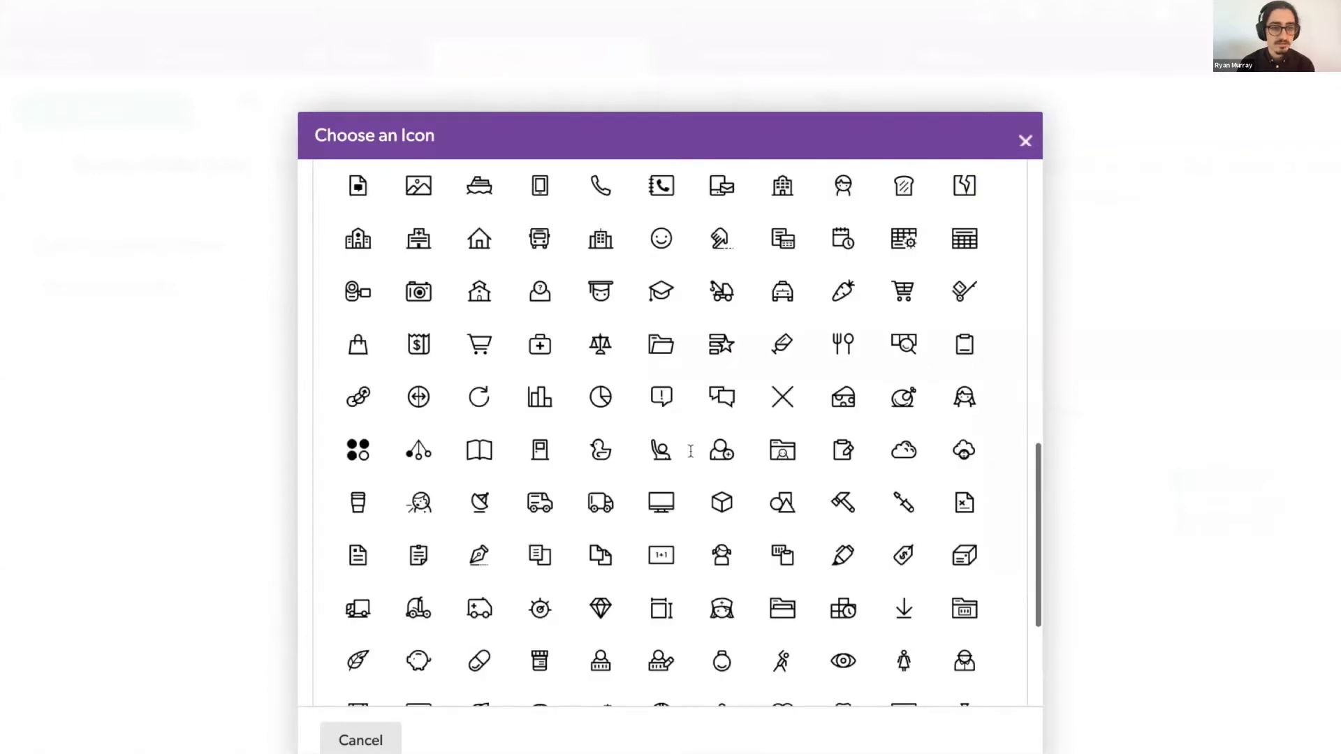
left_click(360, 739)
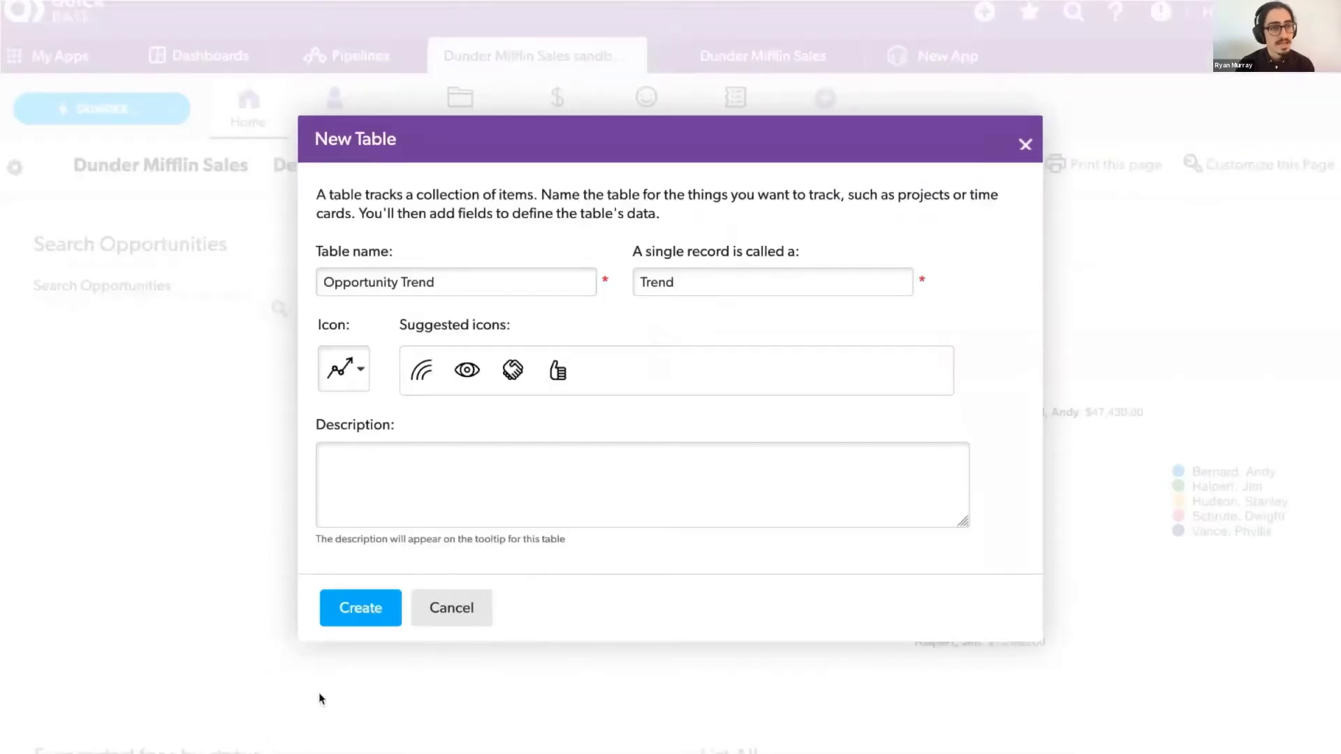
left_click(359, 617)
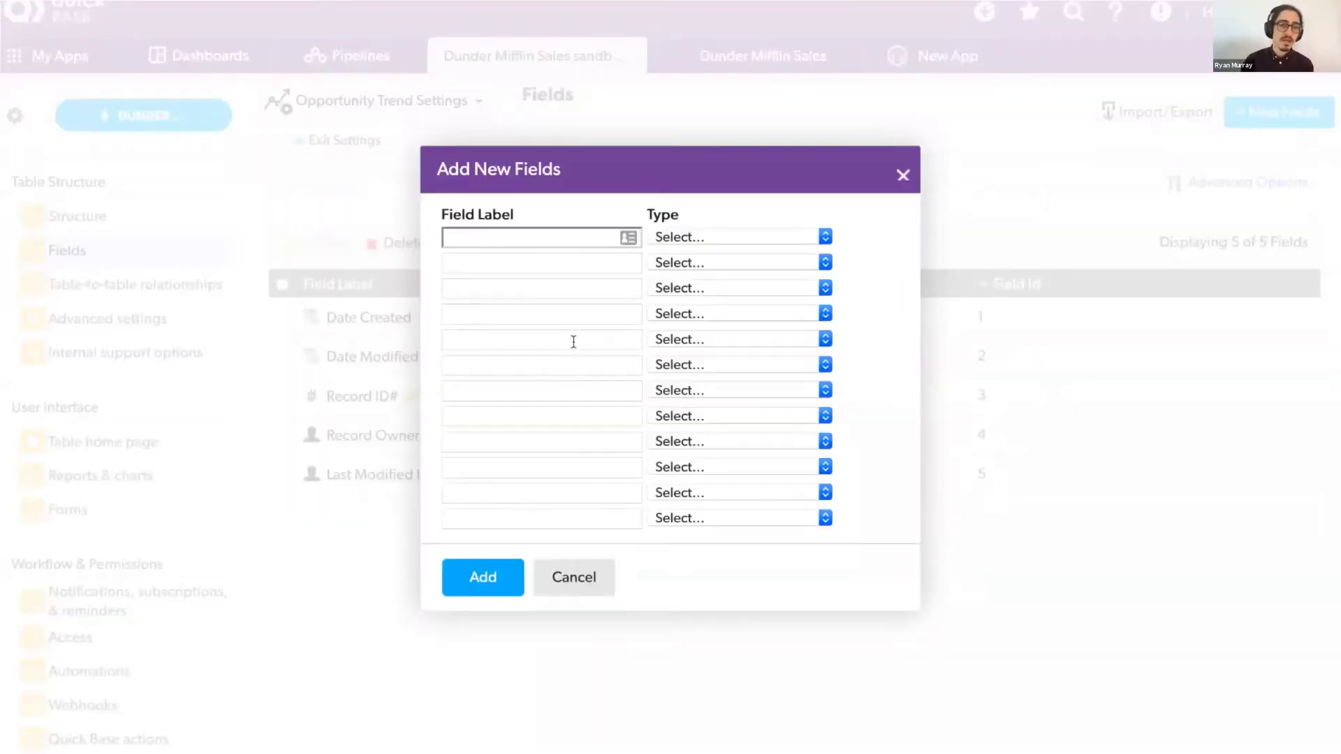
Step: Define the first new field as "O1 - Number of Opps" with the Numeric type
type("0")
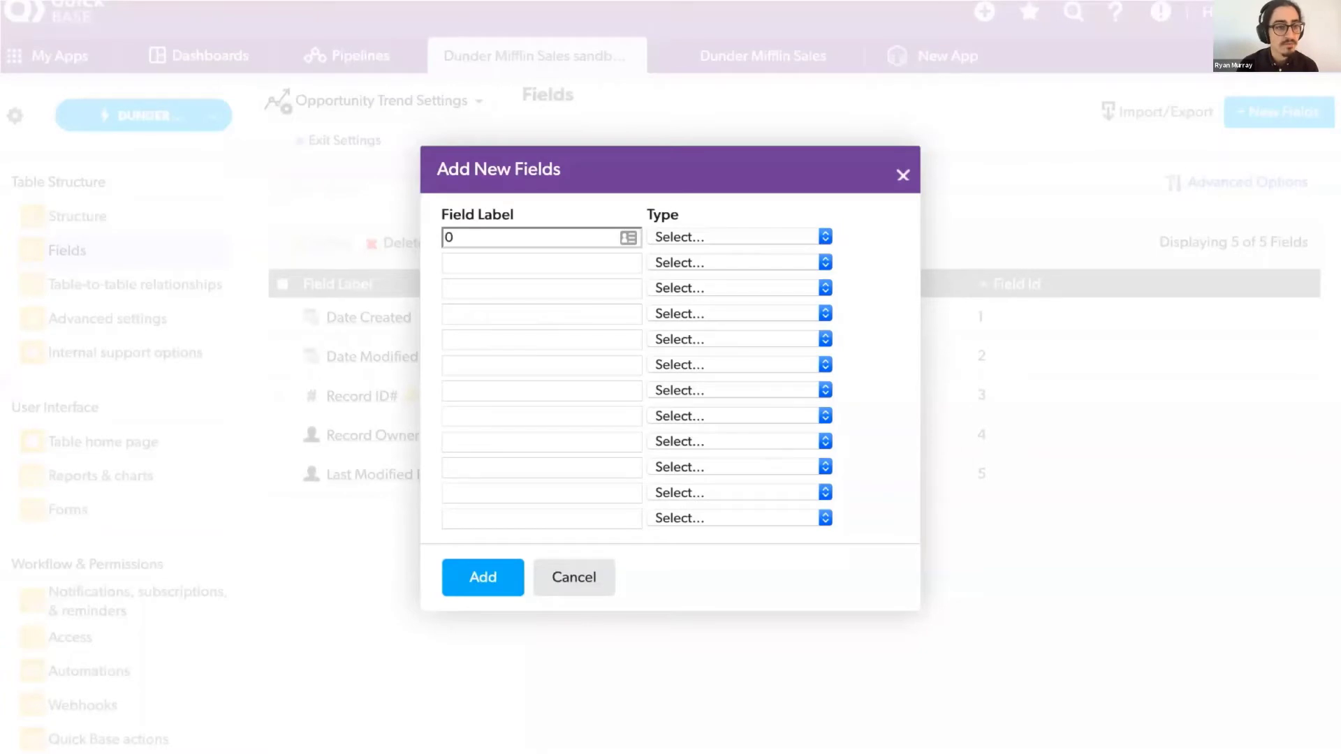
type("1 - N")
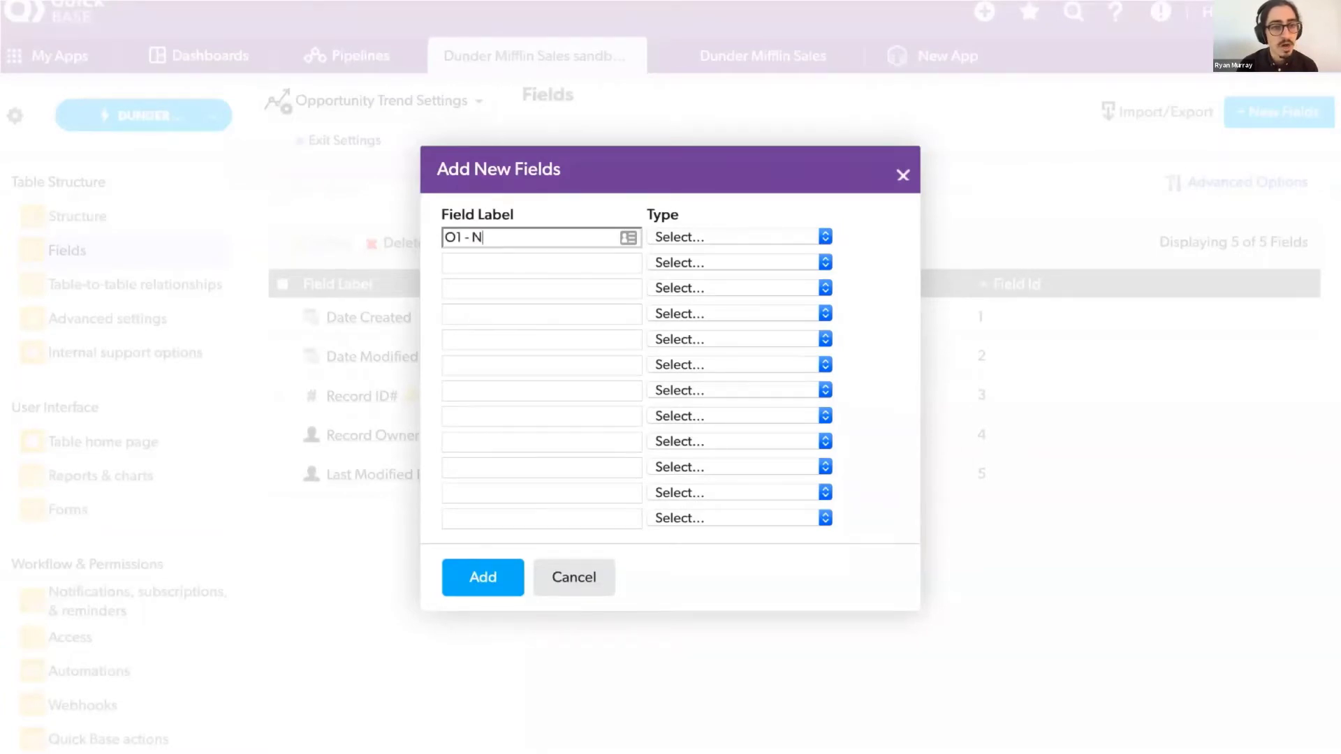
type("umber of Opps")
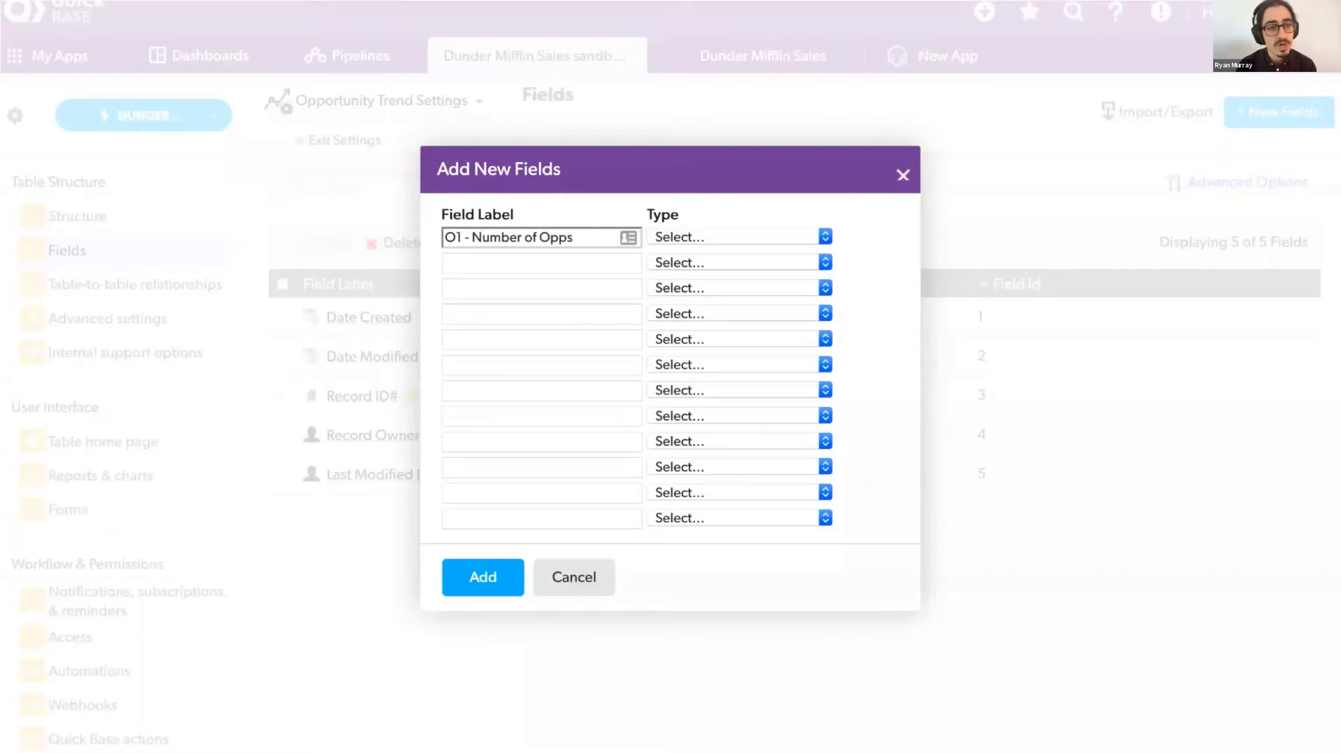
key("Tab")
key("n")
key("Tab")
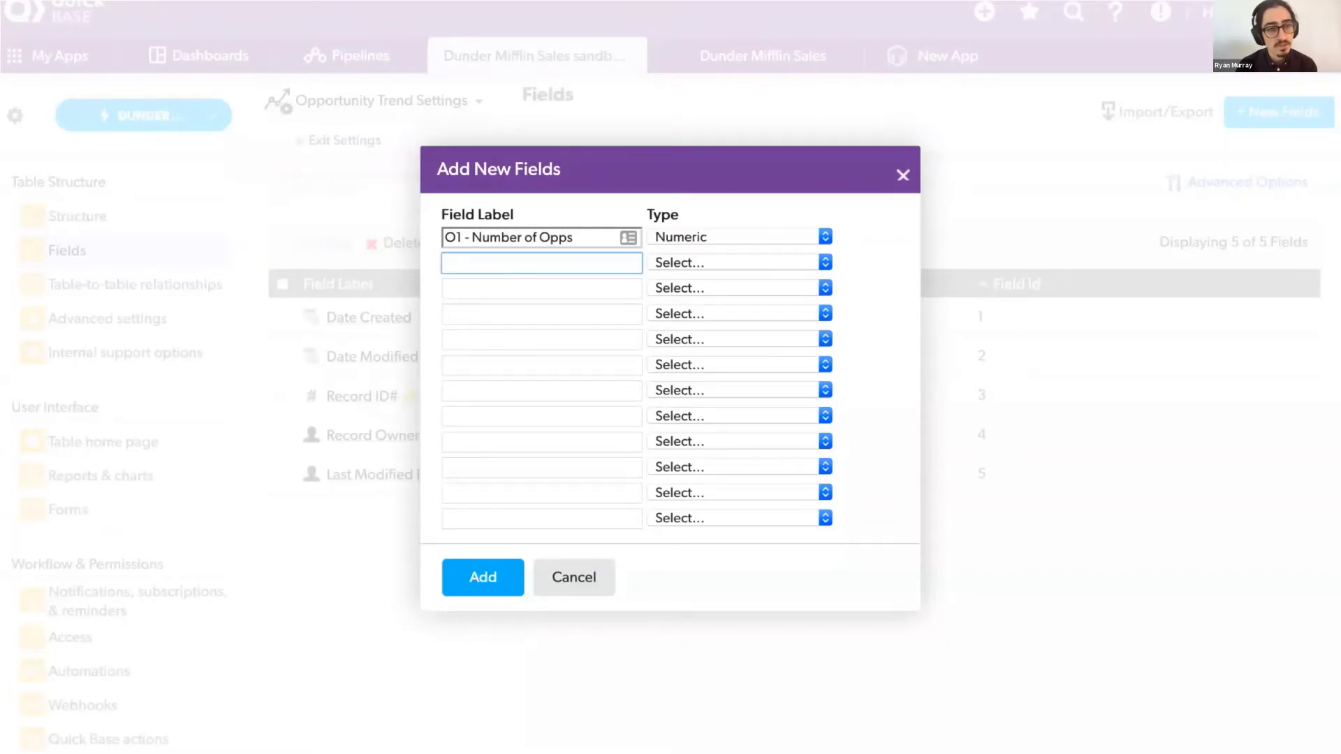
Step: Define the second new field as "O1 - Opportunity $" with the Numeric type
type("O1 - ")
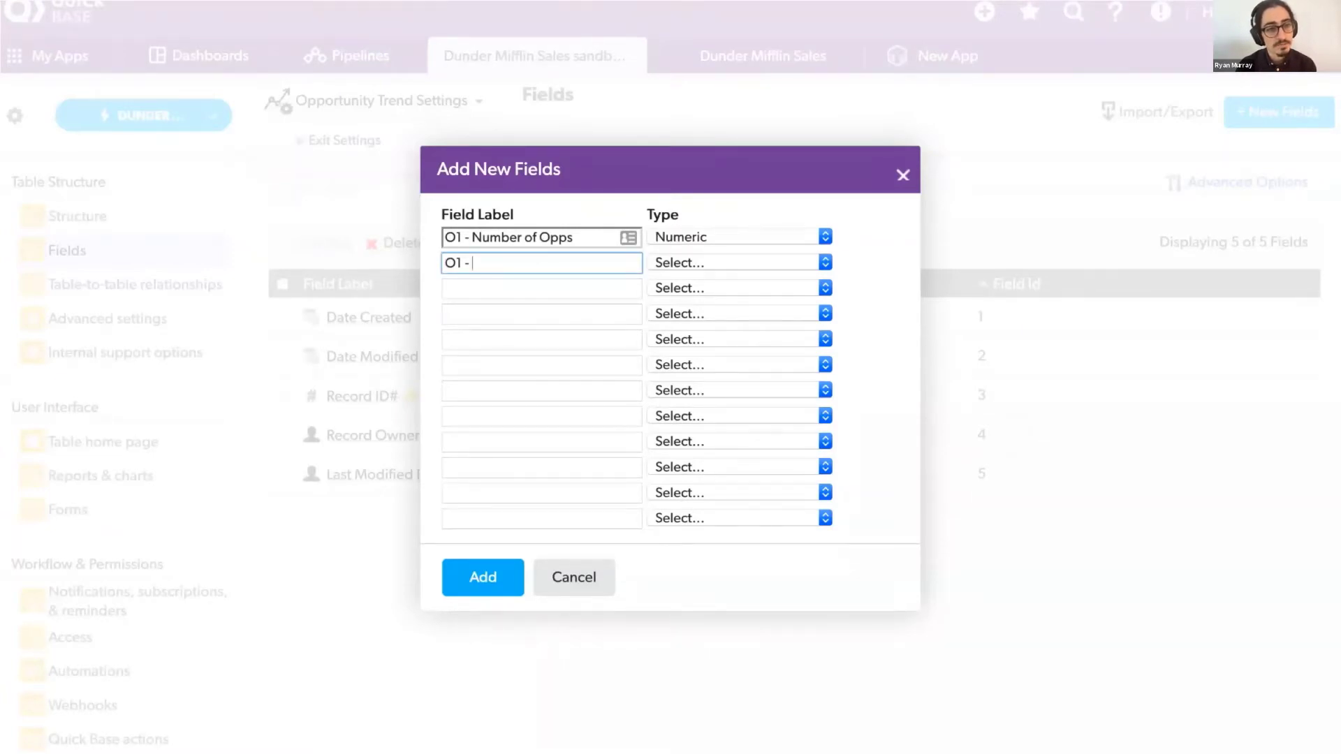
type("Opportuni")
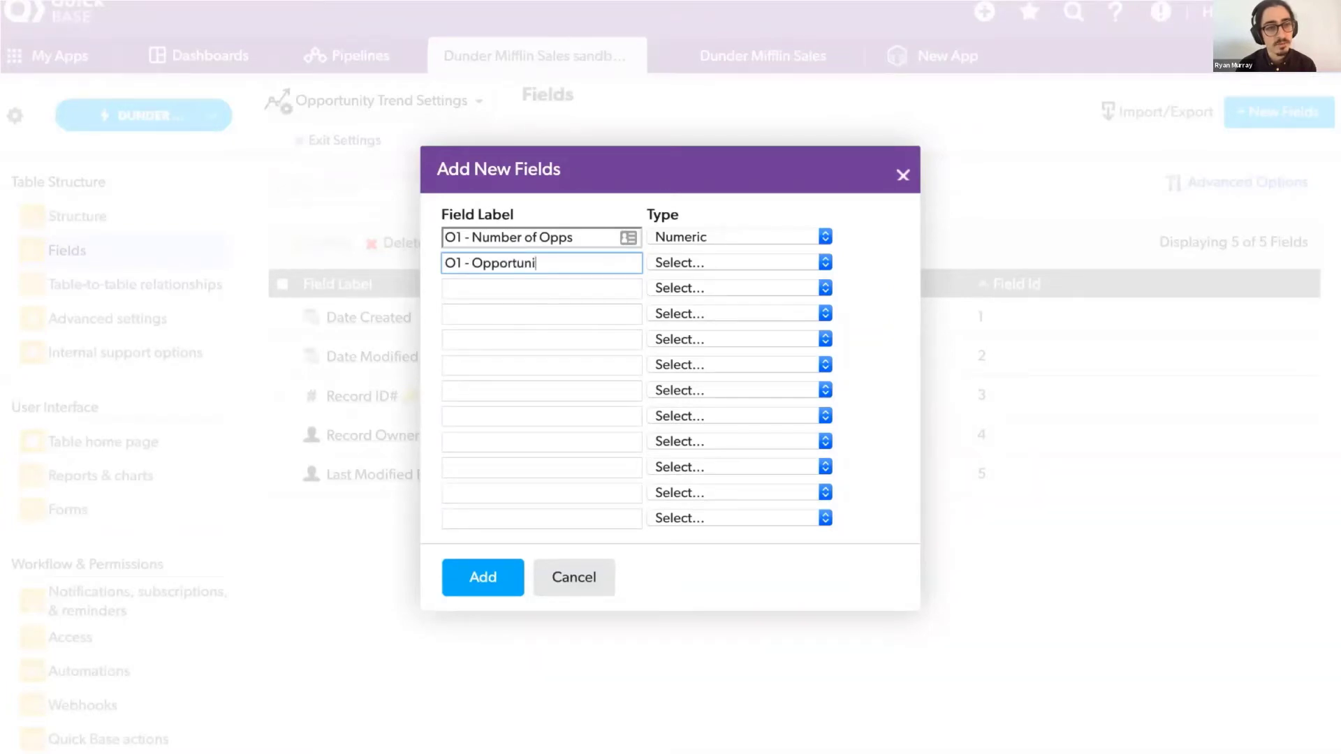
type("ty $")
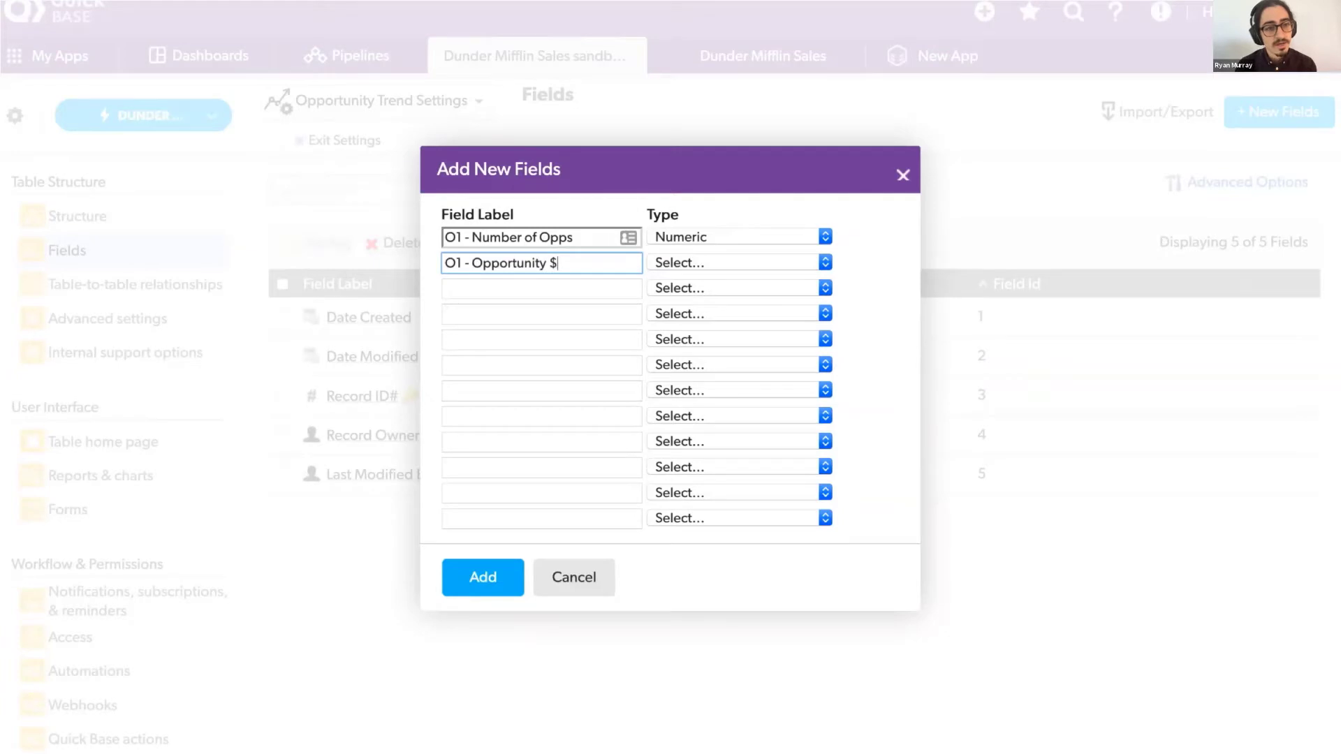
key("Tab")
key("n")
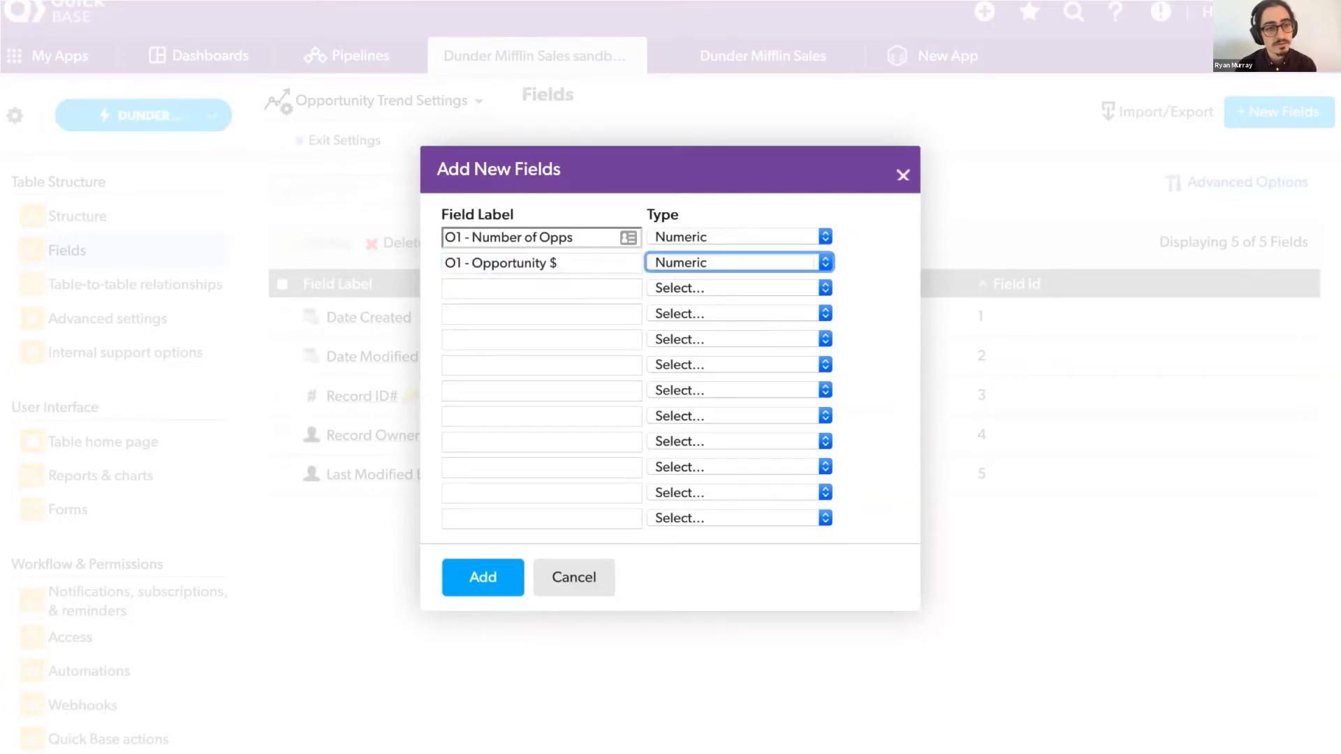
key("Tab")
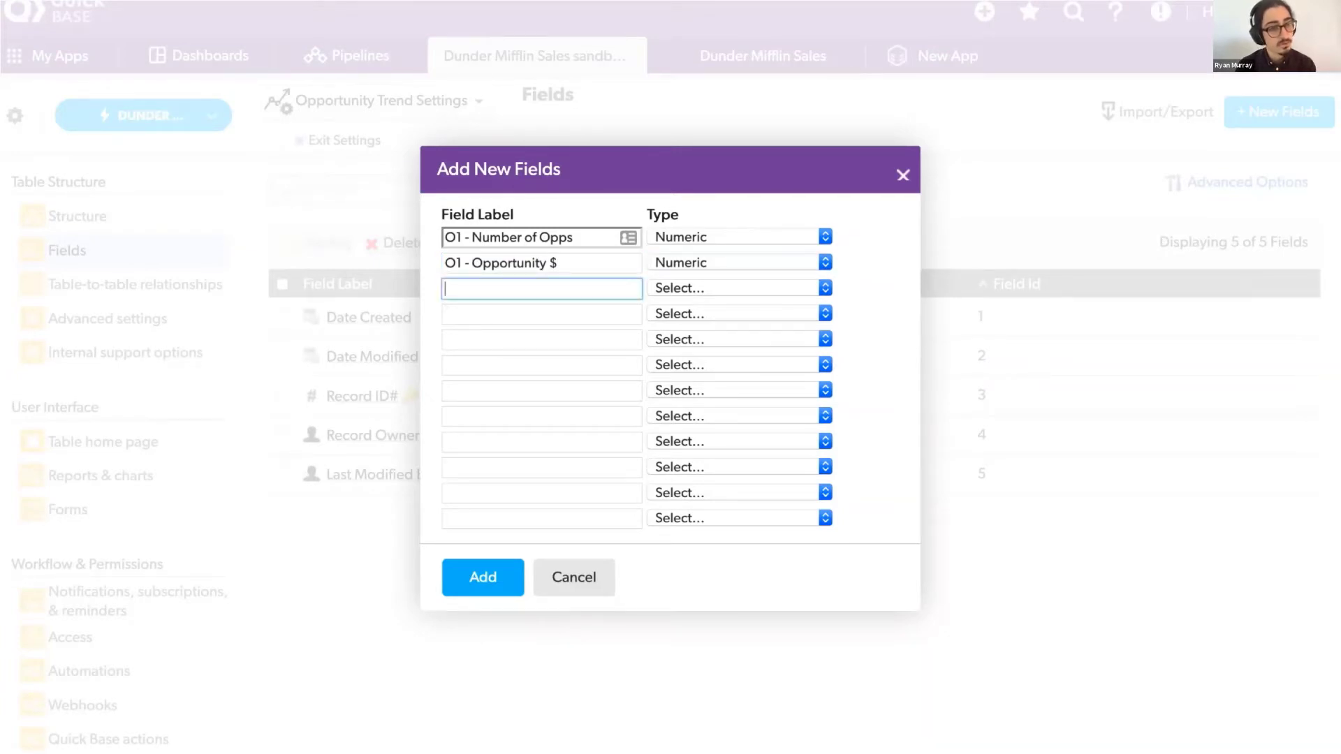
Step: Define the third new field as "O2 - Number of Opps" with the Numeric type
type("O2 -")
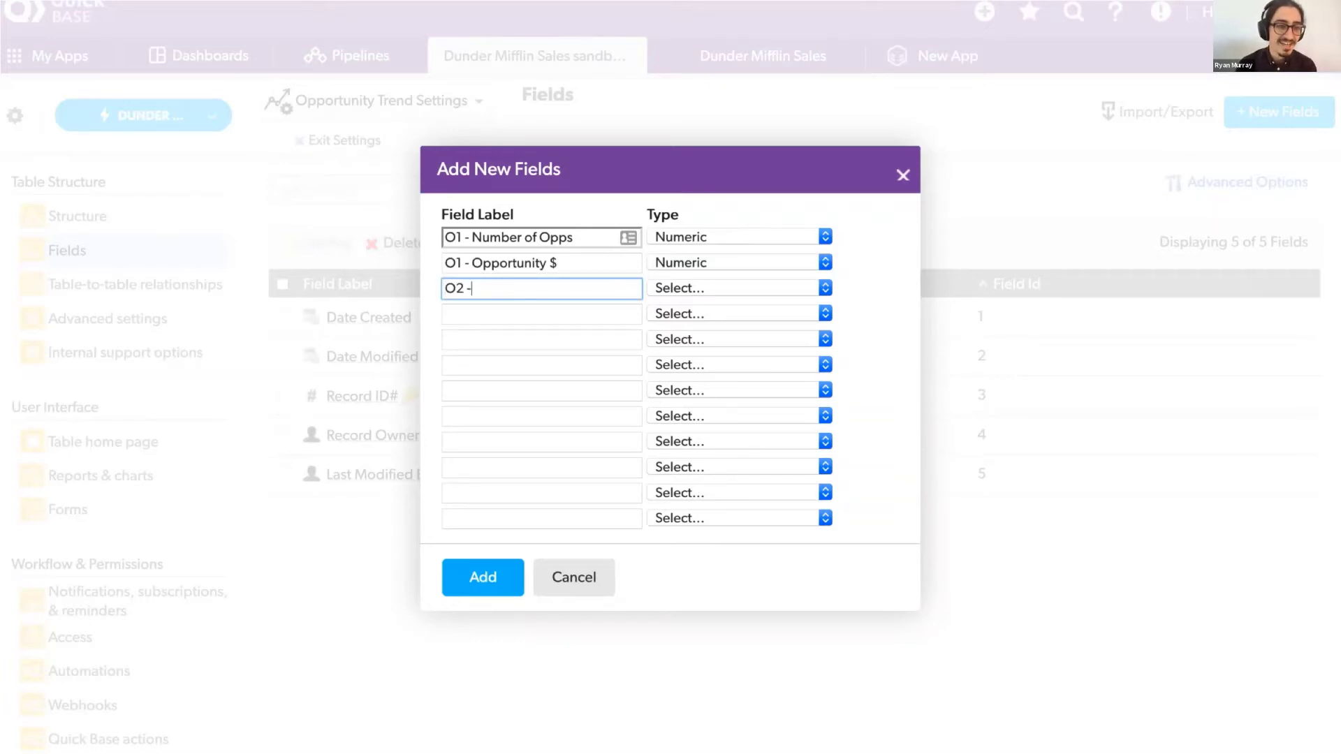
type(" Number of Opps")
key("Tab")
key("n")
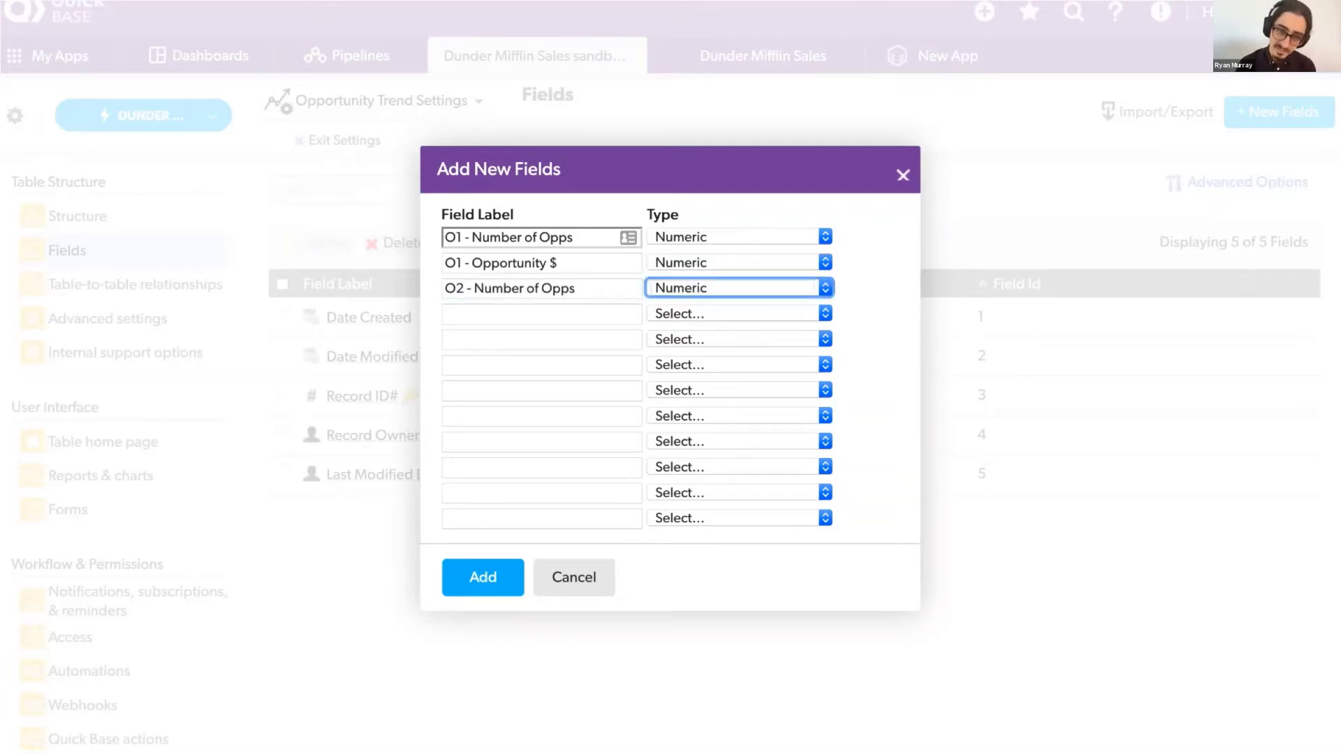
key("Tab")
Step: Label the fourth new field "O2 - Opportunity $"
type("O2 =")
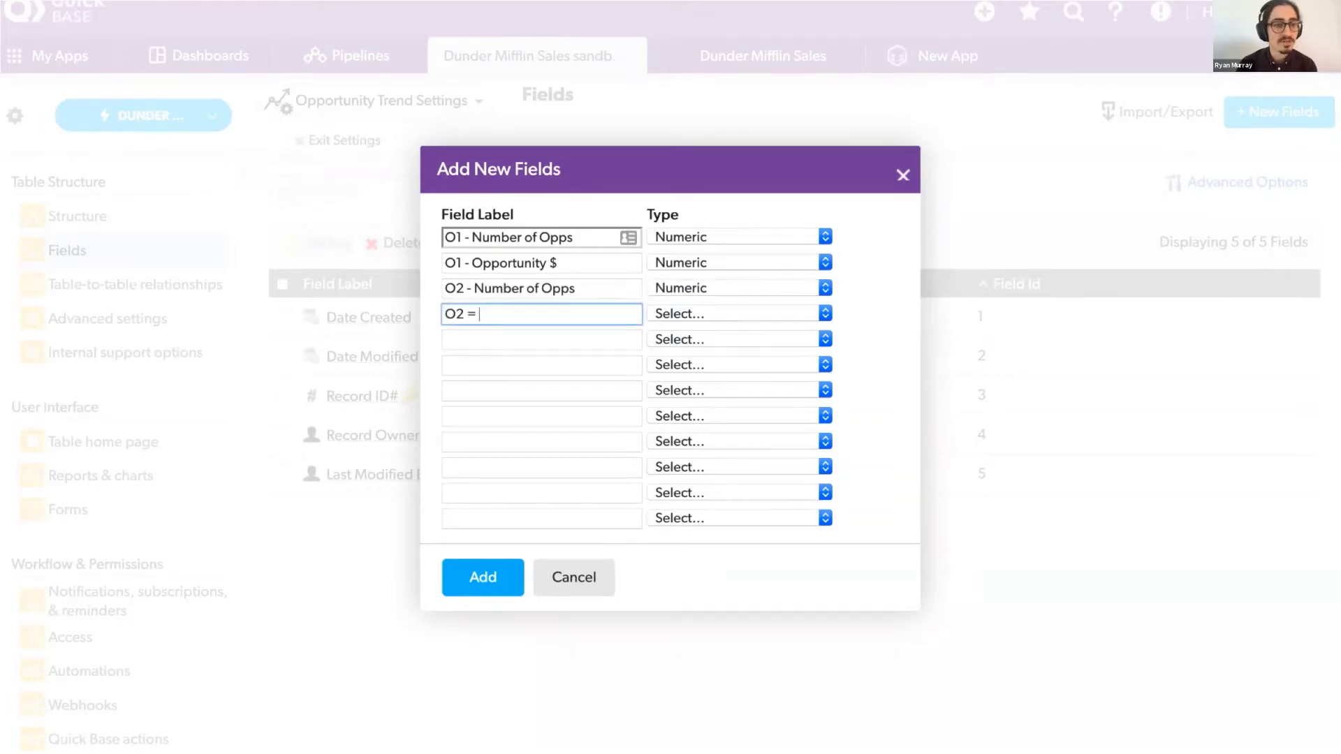
key("BackSpace")
key("BackSpace")
type("- Opport")
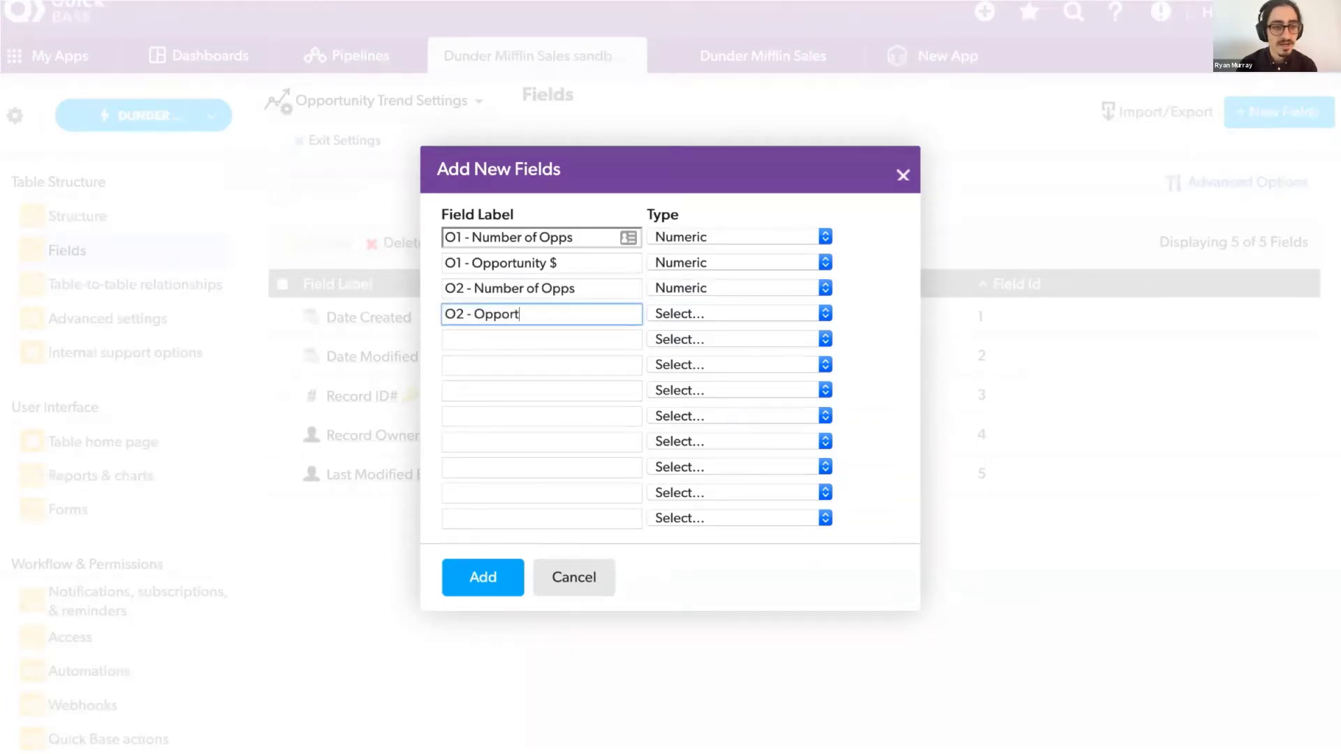
type("unity $")
key("Tab")
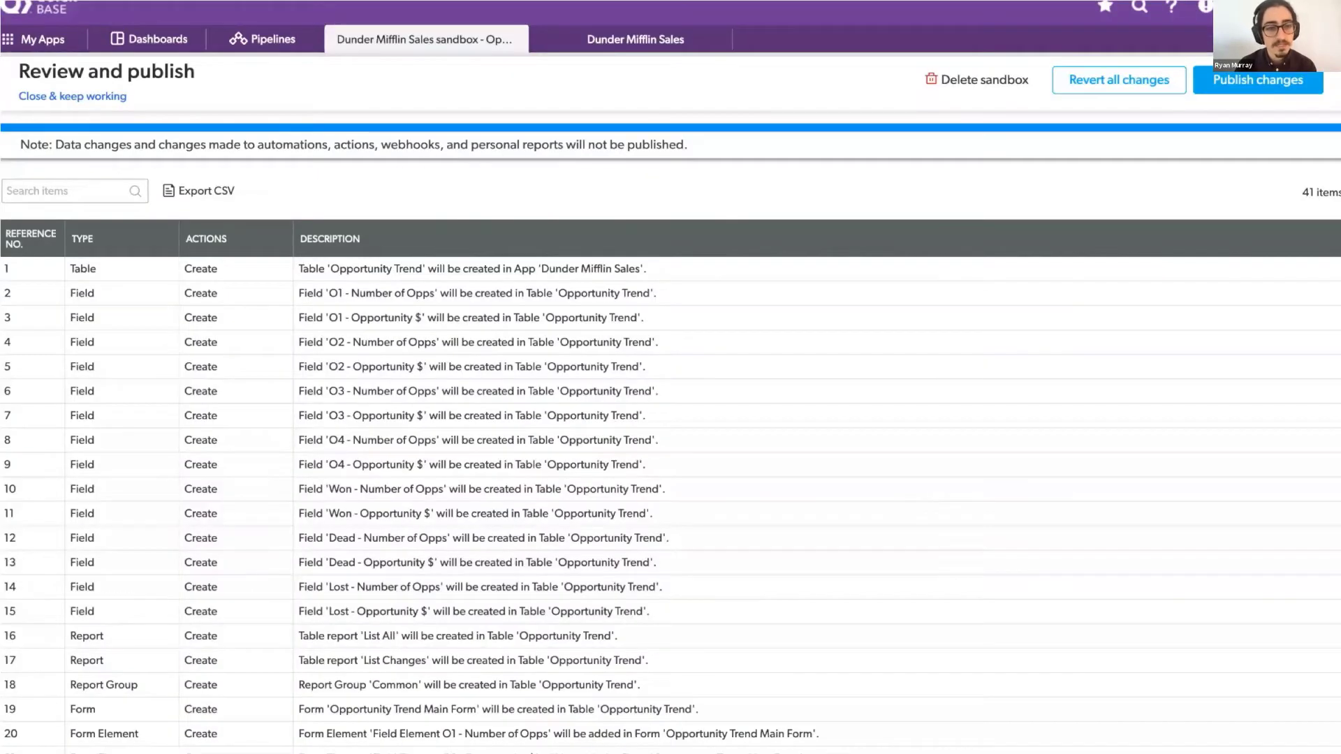
Step: Publish all sandbox changes to the live app and delete the sandbox
left_click(1257, 80)
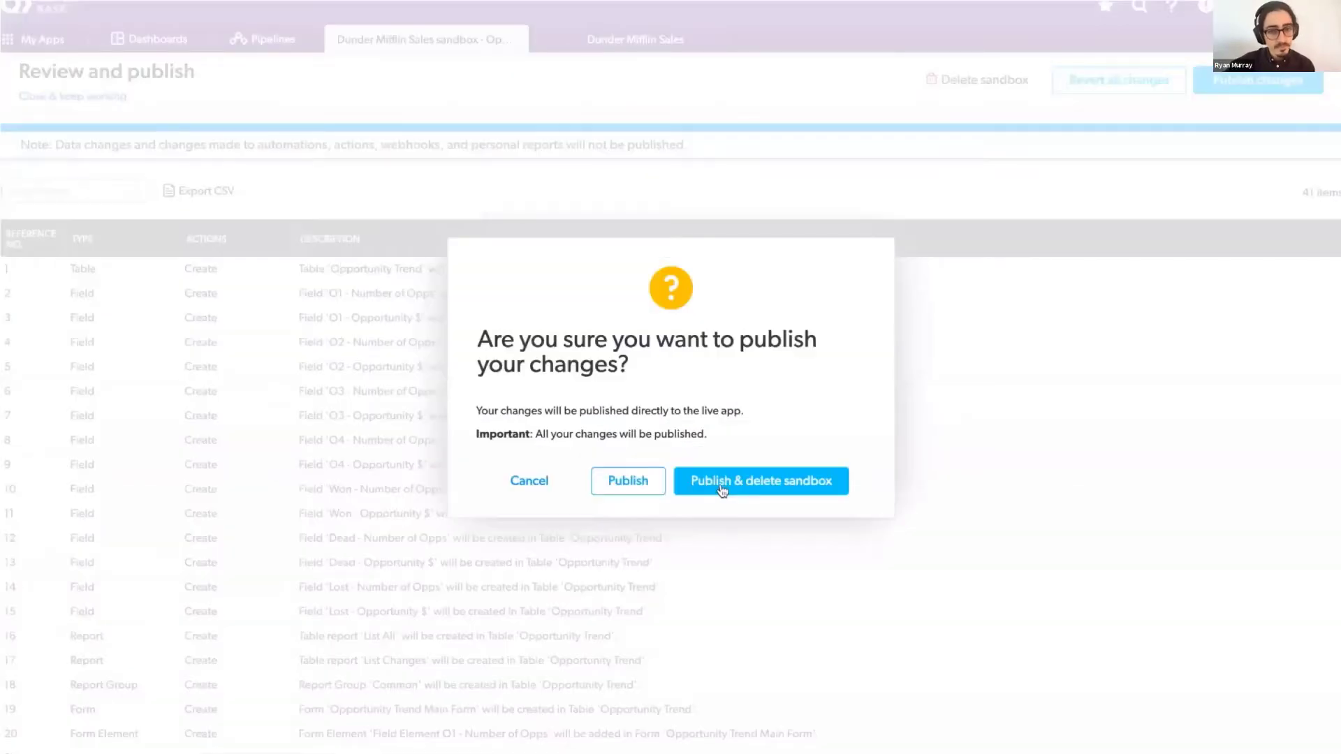
left_click(722, 482)
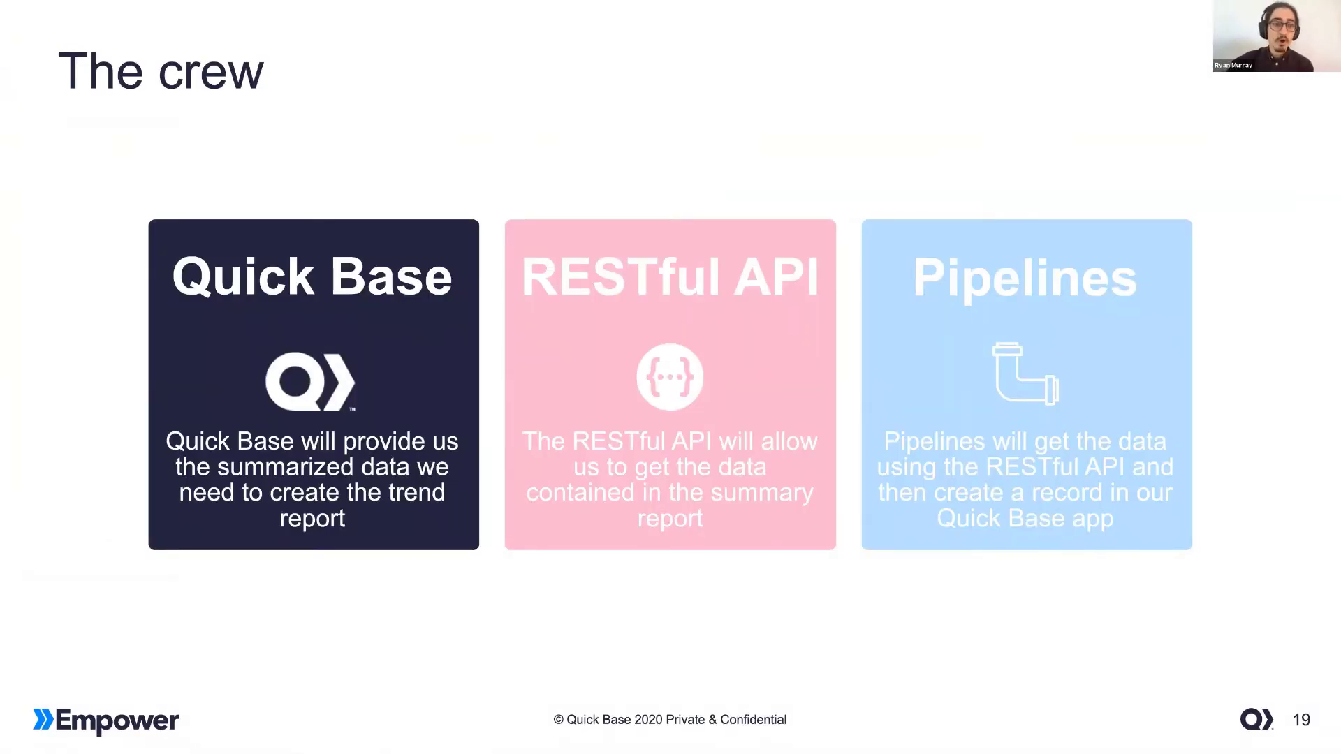
key("Right")
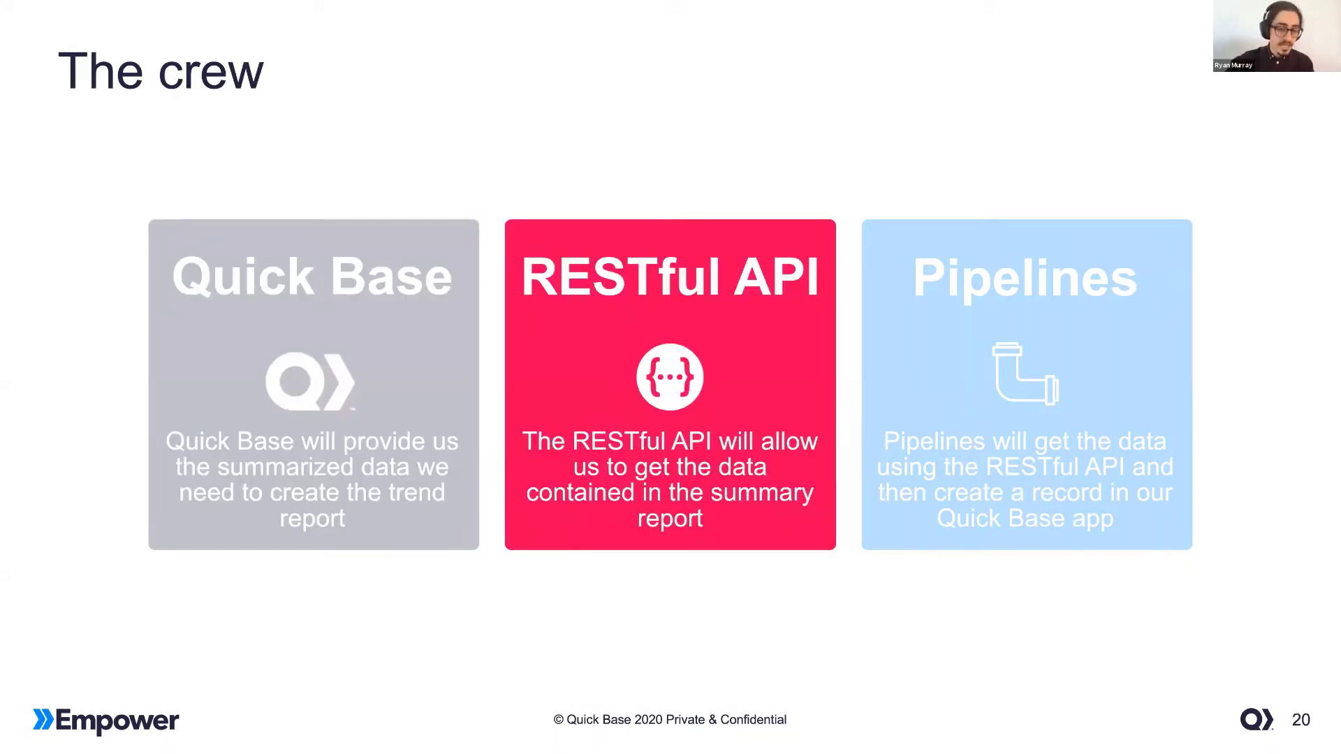
Step: Switch to the Quick Base RESTful API documentation and open the "Run a report" operation
key("alt+Tab")
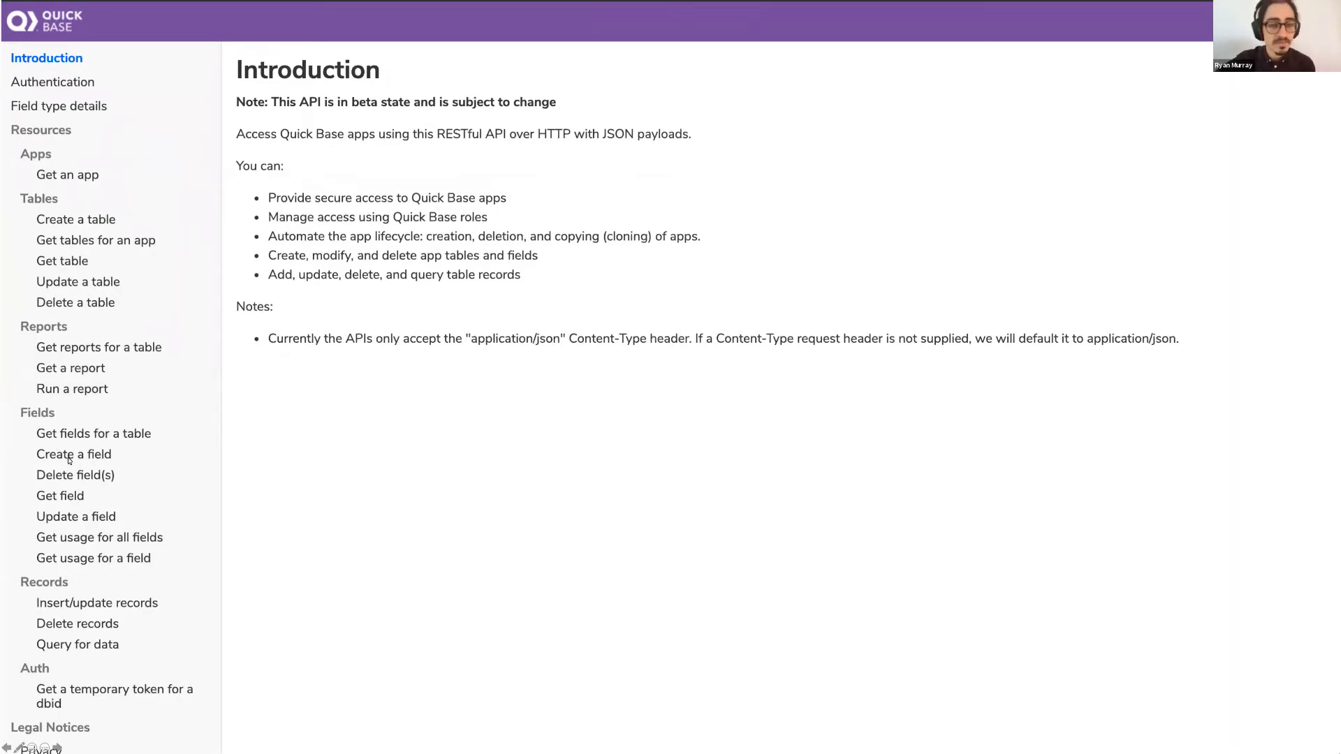
left_click(54, 388)
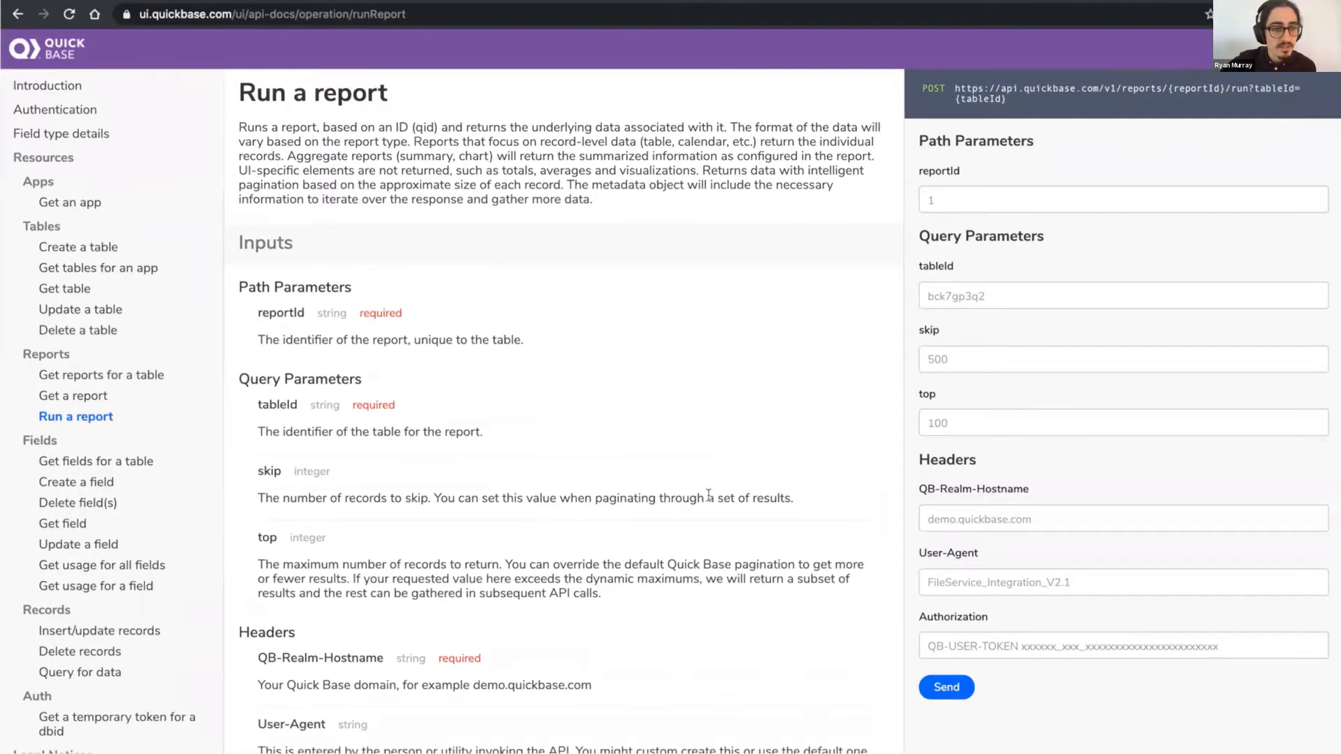
Step: Copy the report ID 33 and the table ID bp78zq458 from the URL of the Summary Opportunities by Status report
key("ctrl+Tab")
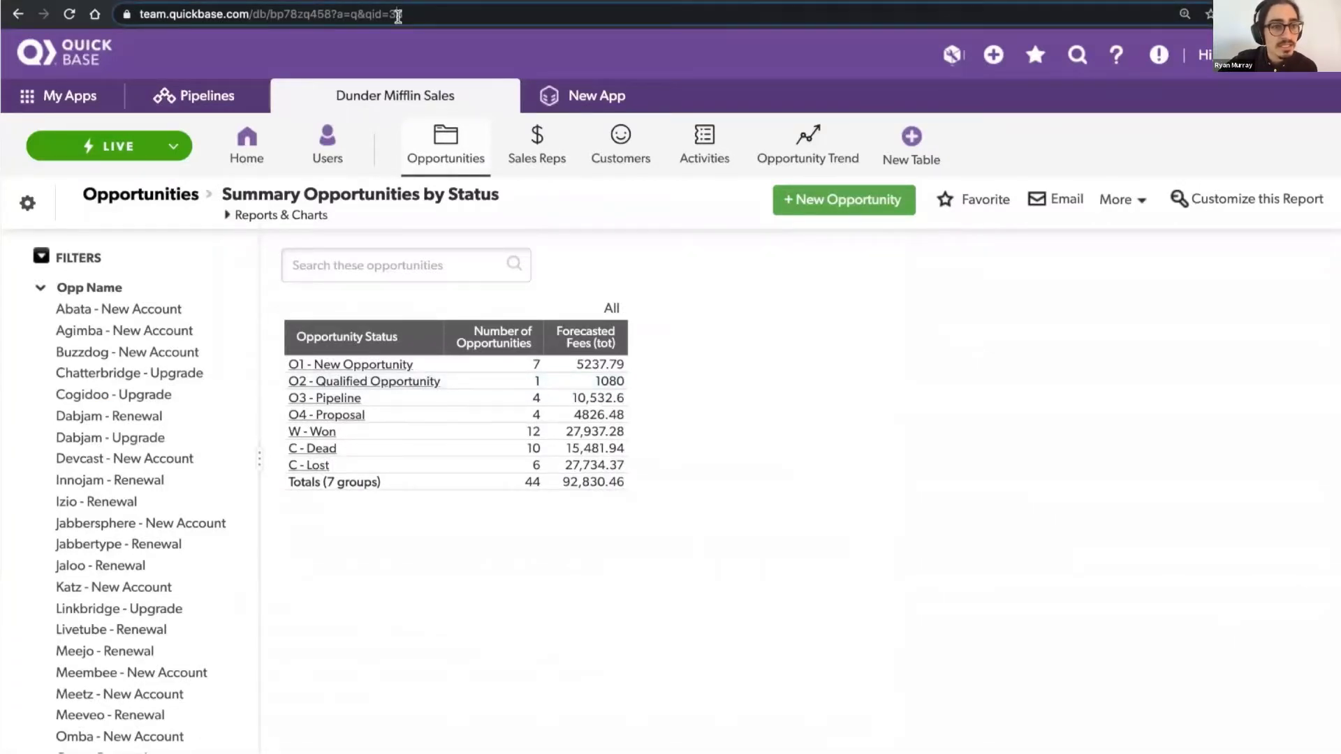
double_click(351, 17)
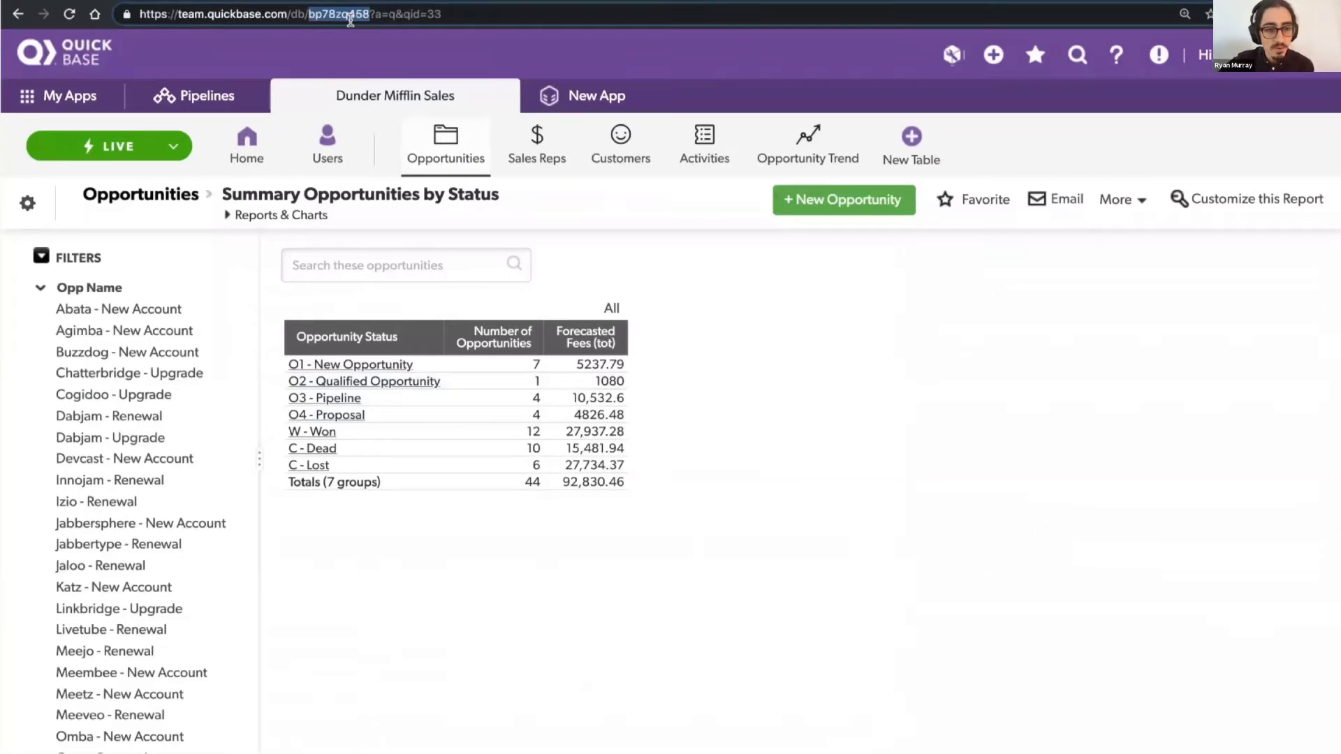
key("super+c")
Step: In the Run a report documentation, set the reportId to 33 and the tableId to bp78zq458
key("ctrl+Tab")
left_click(1083, 199)
key("super+shift+v")
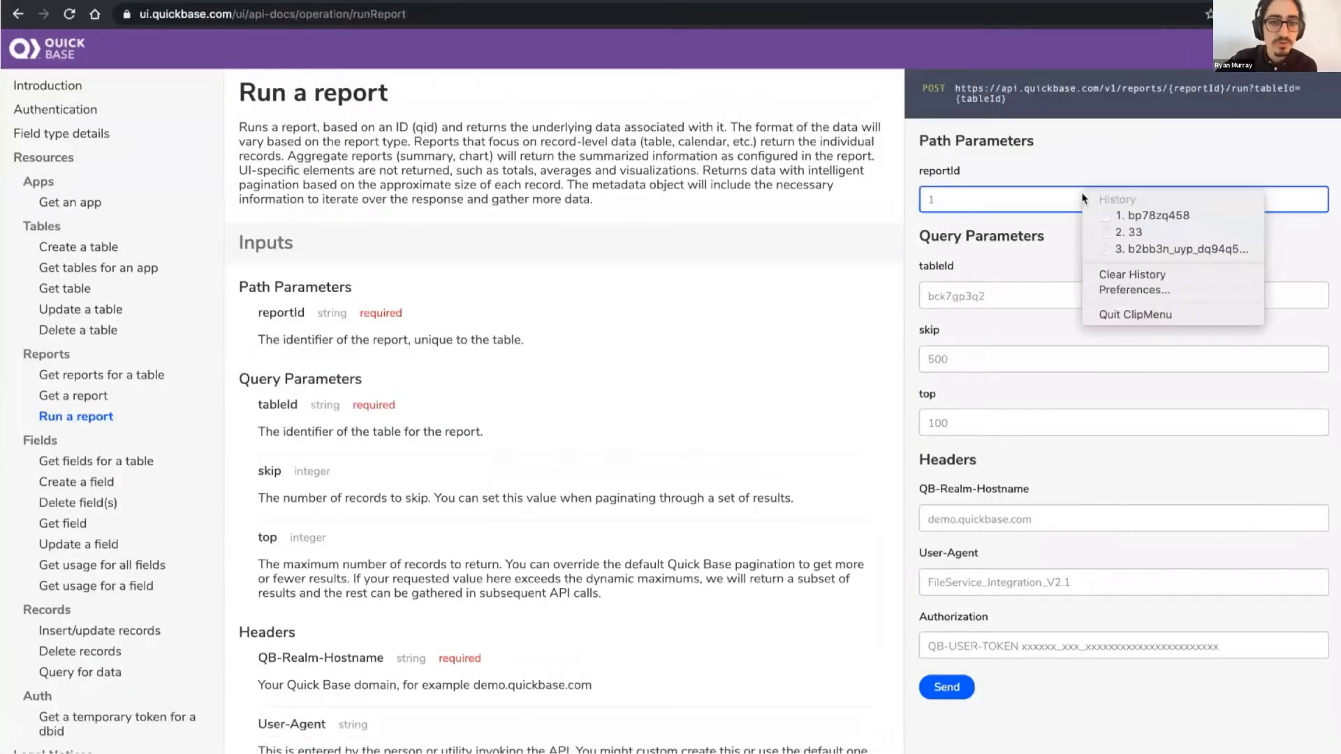
left_click(1123, 234)
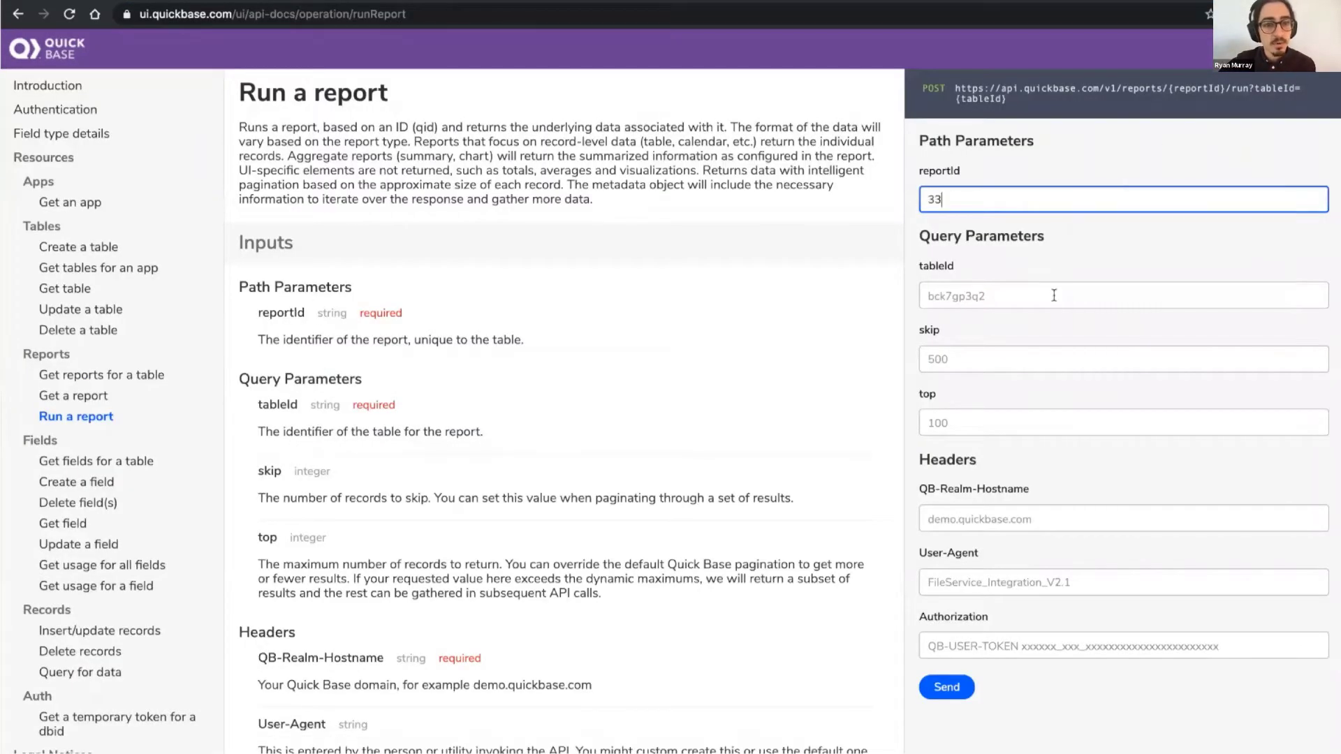
left_click(1053, 295)
key("super+shift+v")
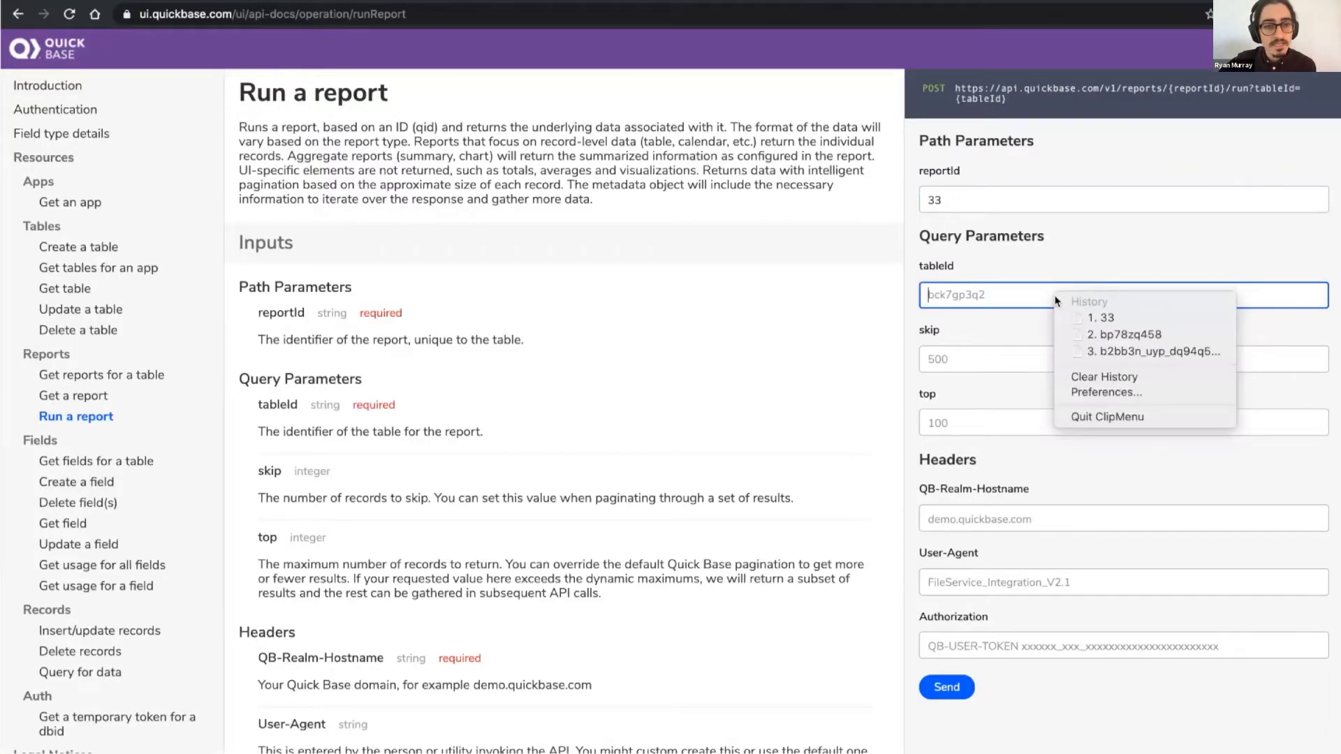
left_click(1124, 334)
Step: Set the QB-Realm-Hostname header to team.quickbase.com and the User-Agent header to oppty_trend_pipe
key("Tab")
key("Tab")
key("Tab")
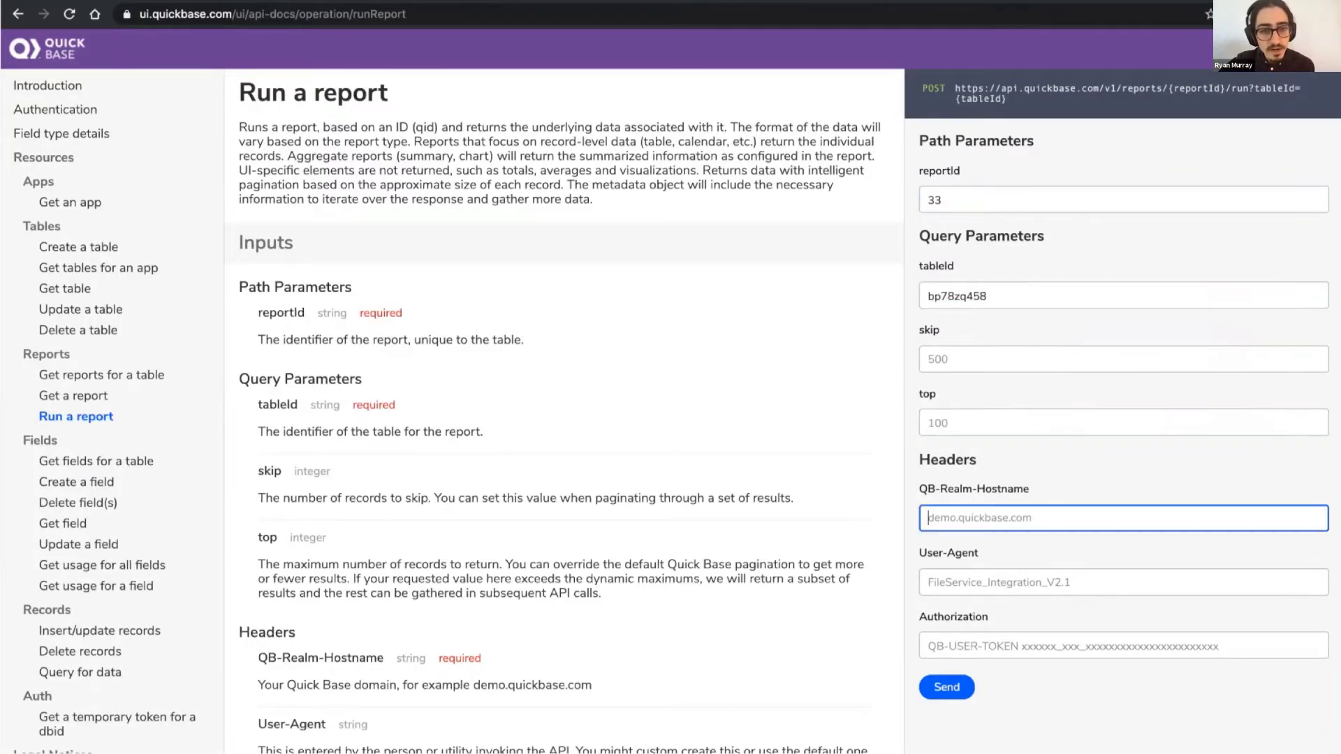
type("team")
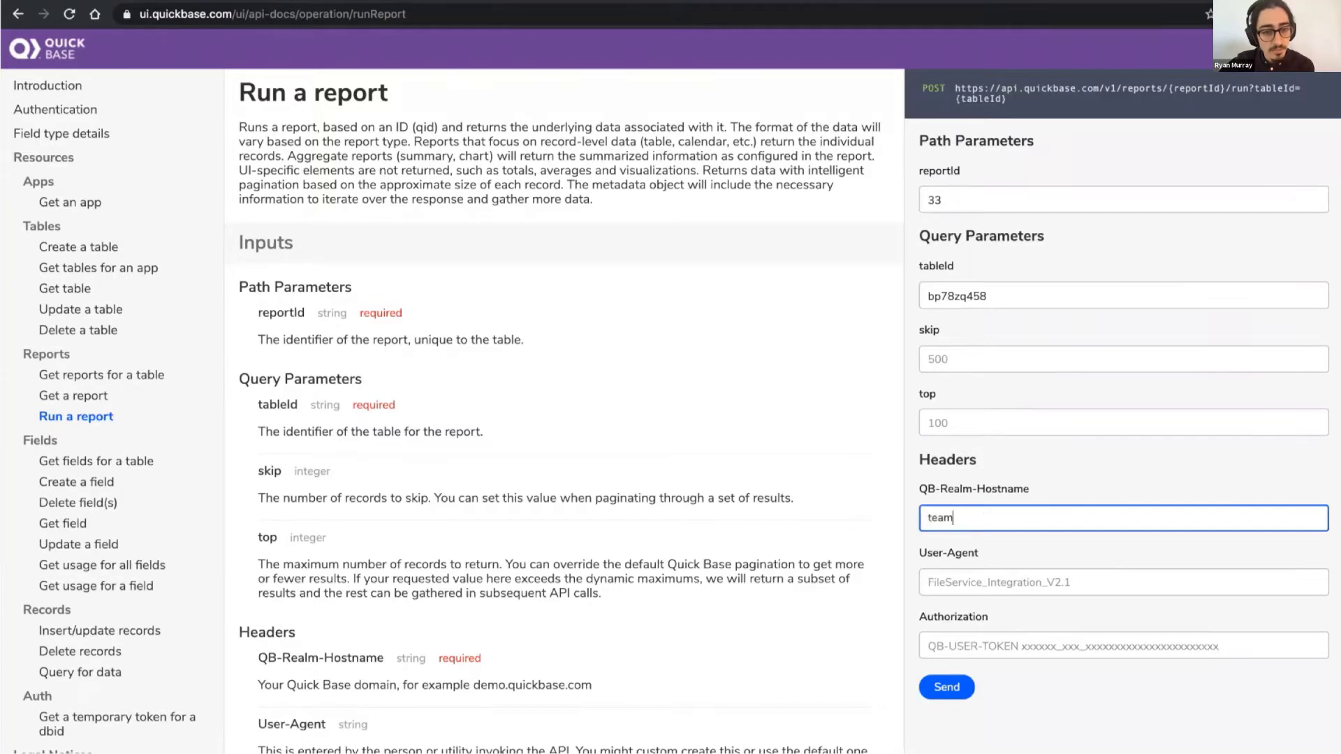
type(".quickbase.com")
key("Tab")
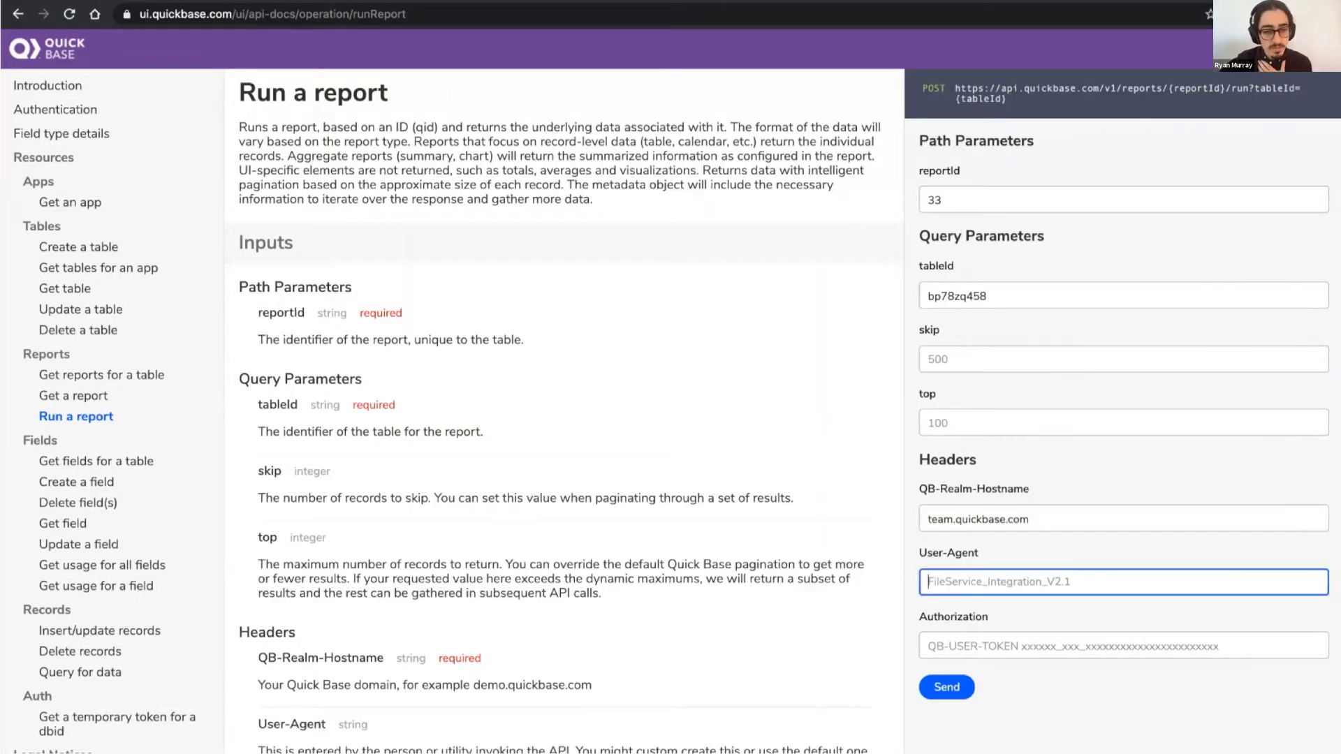
type("oppty_")
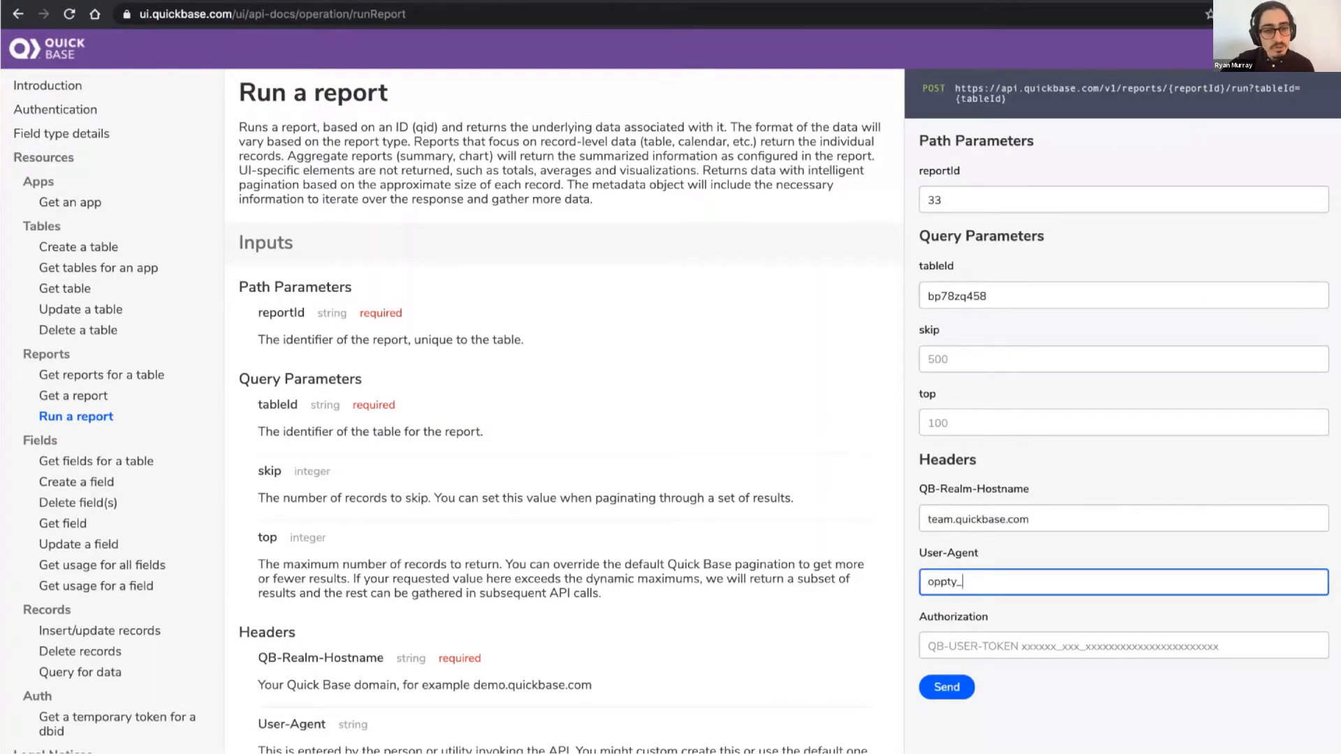
type("trend_pipe")
key("Tab")
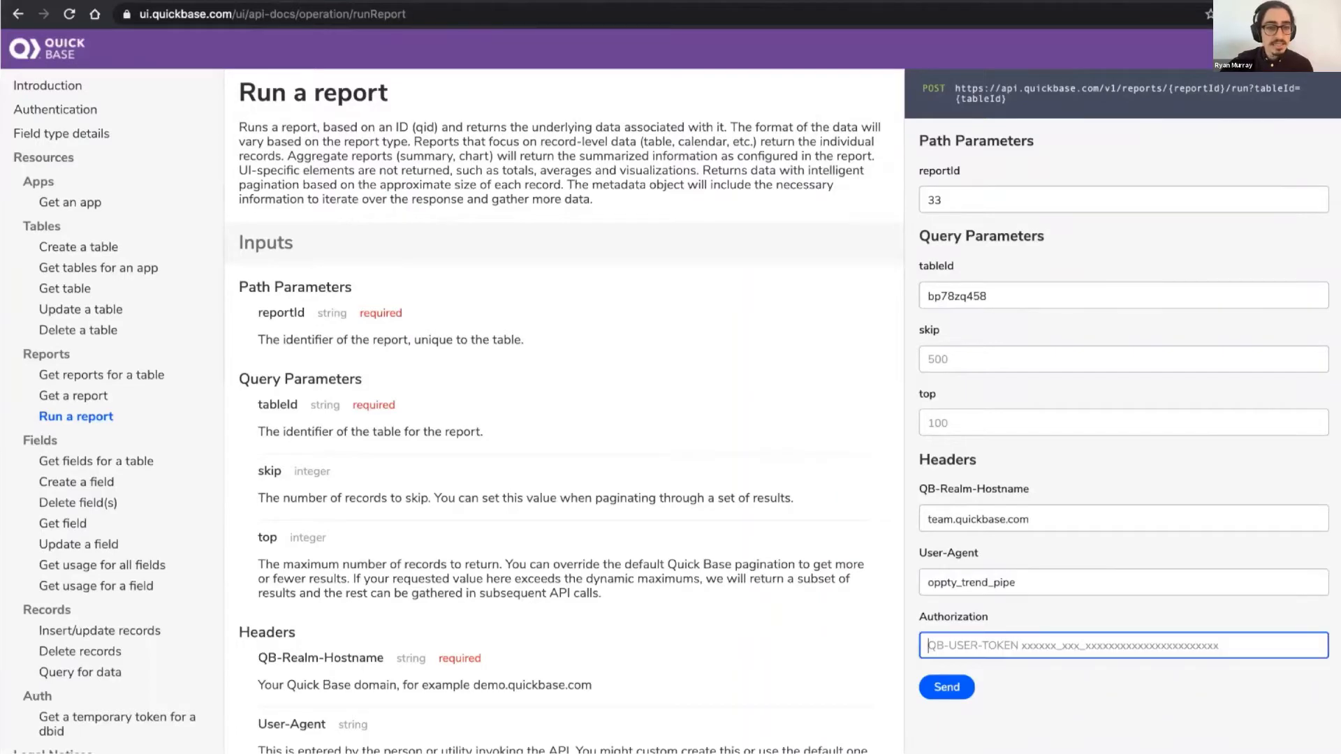
Step: Fill in the Authorization header with the QB-USER-TOKEN prefix and the copied user token, and send the request
type("QB-USER")
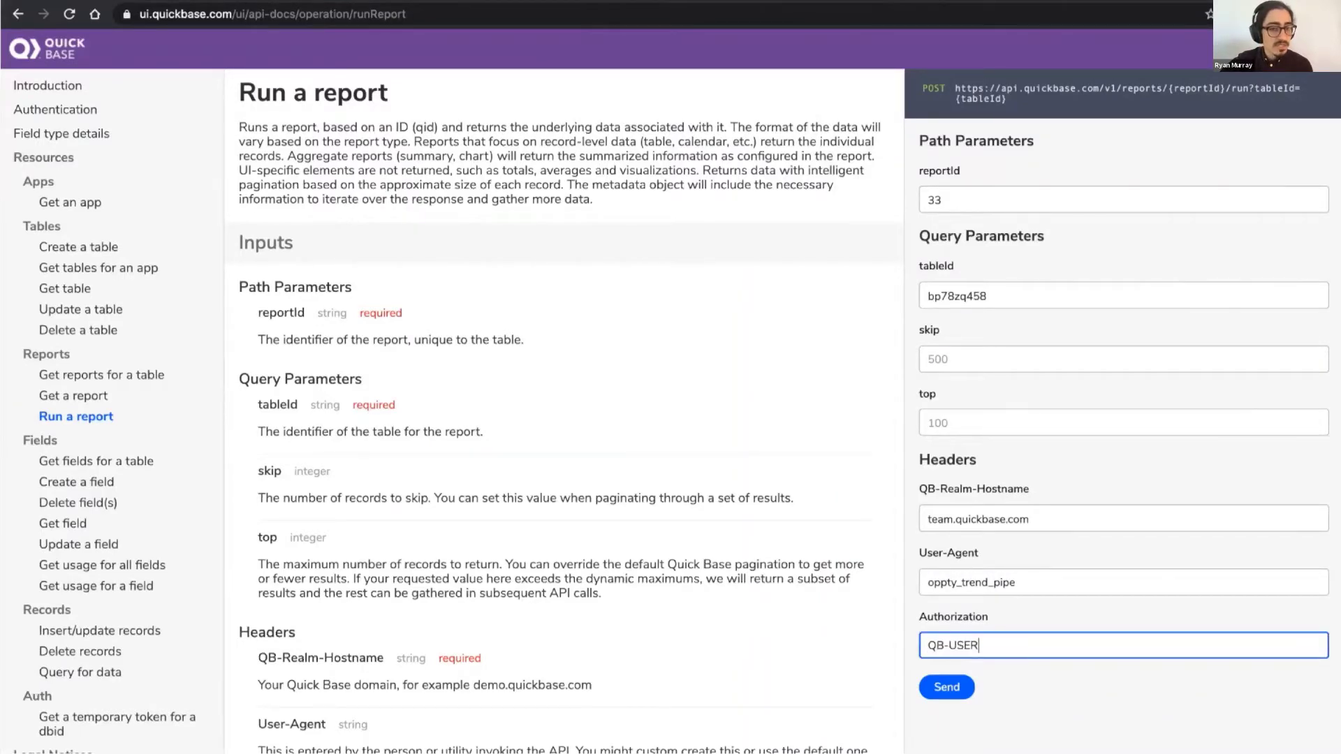
type("-TOKEN")
key("super+shift+v")
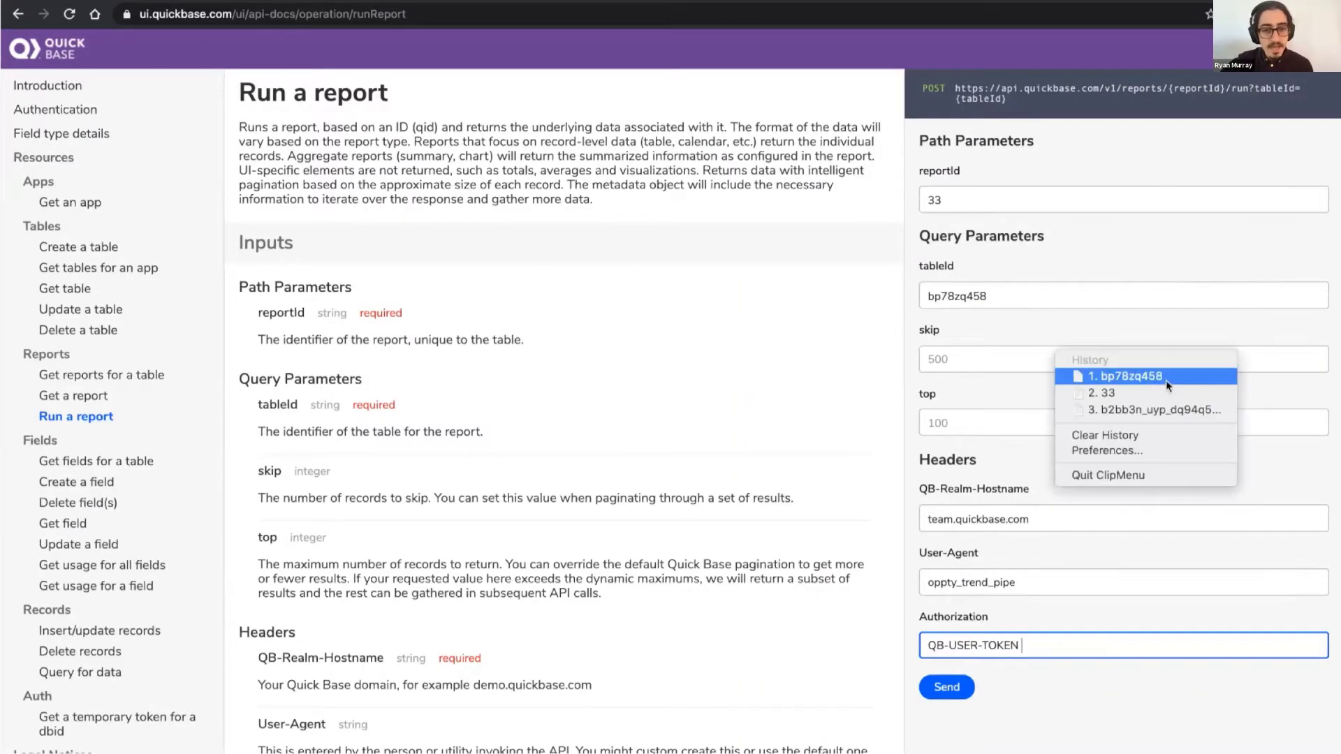
left_click(1155, 410)
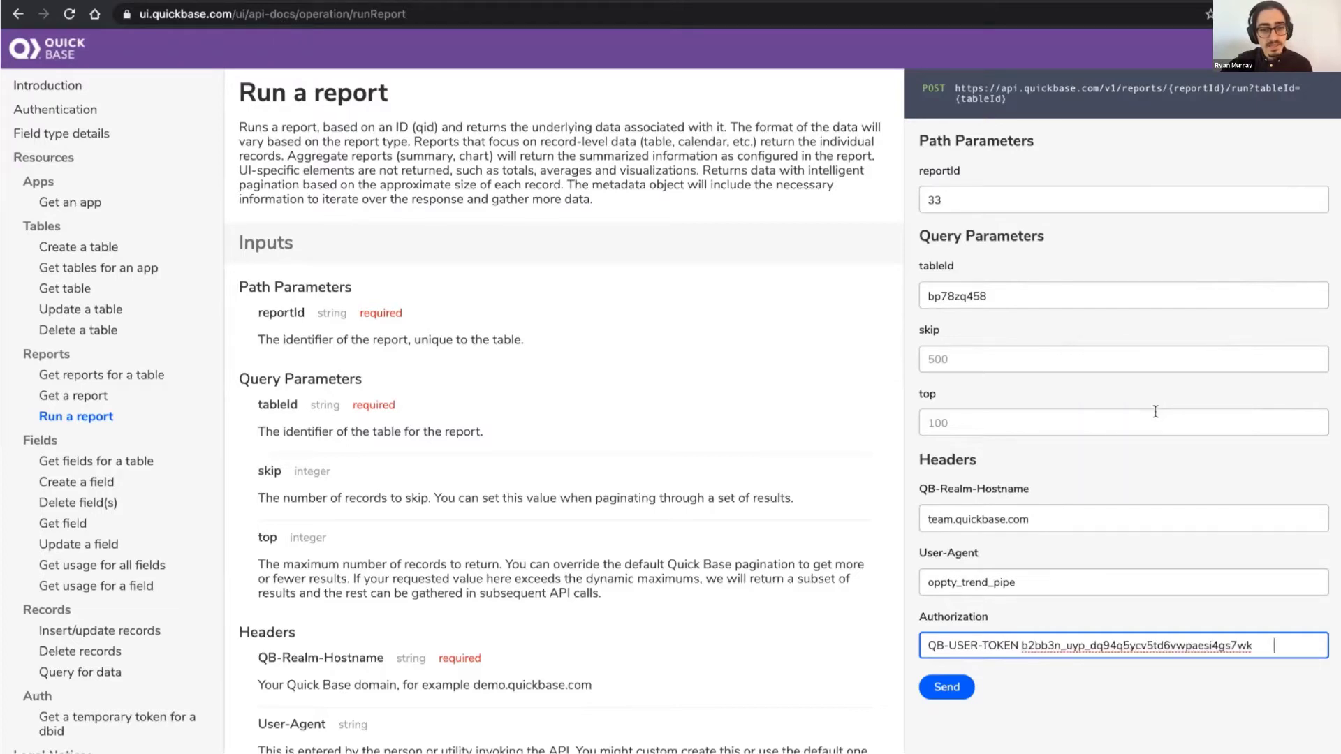
left_click(957, 687)
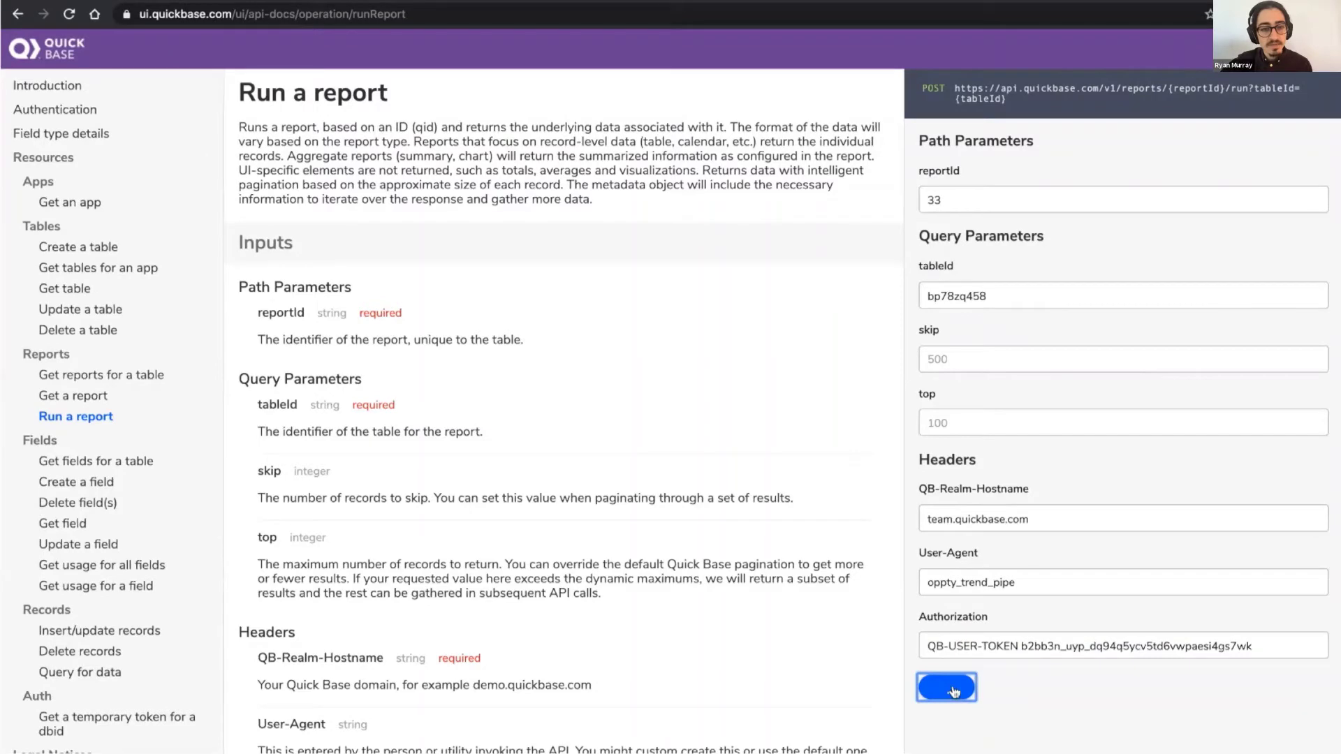
Step: Examine the response's data, fields and metadata sections, and compare them with the Summary Opportunities by Status report
scroll(954, 690, "down", 3)
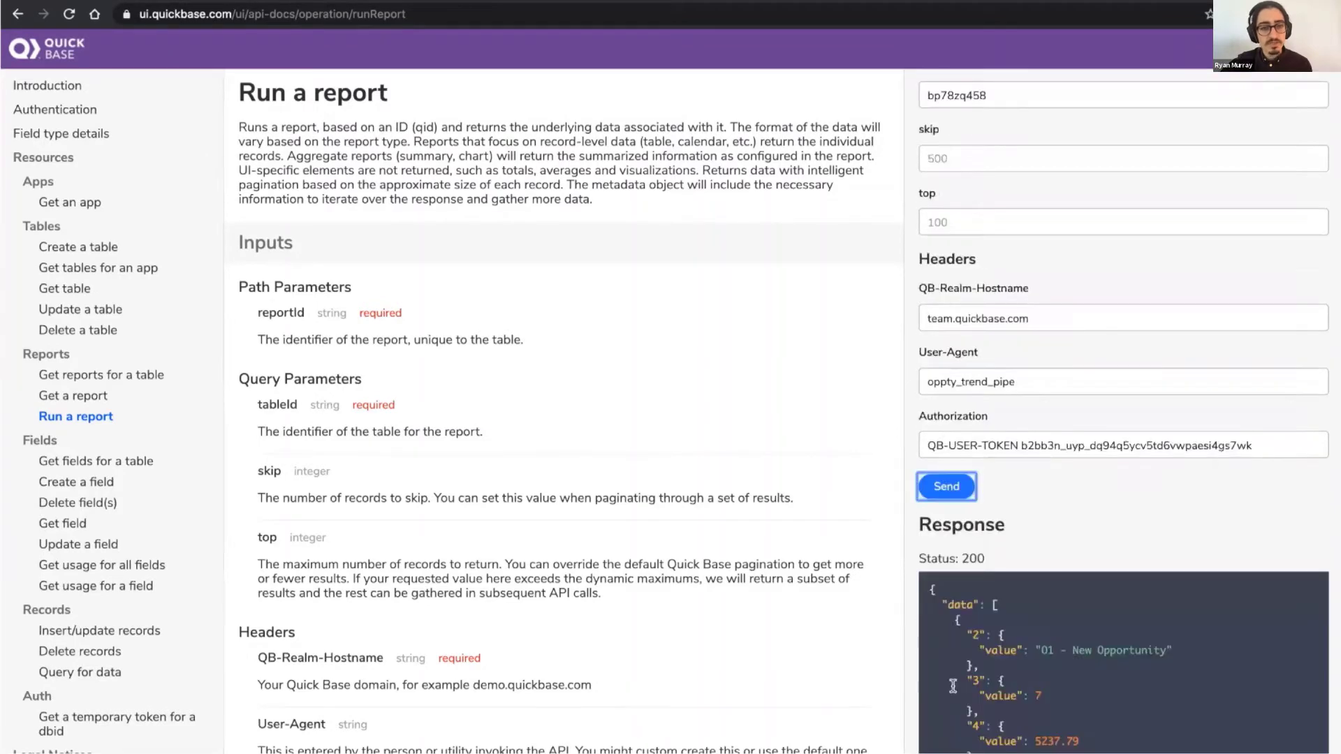
scroll(952, 686, "down", 3)
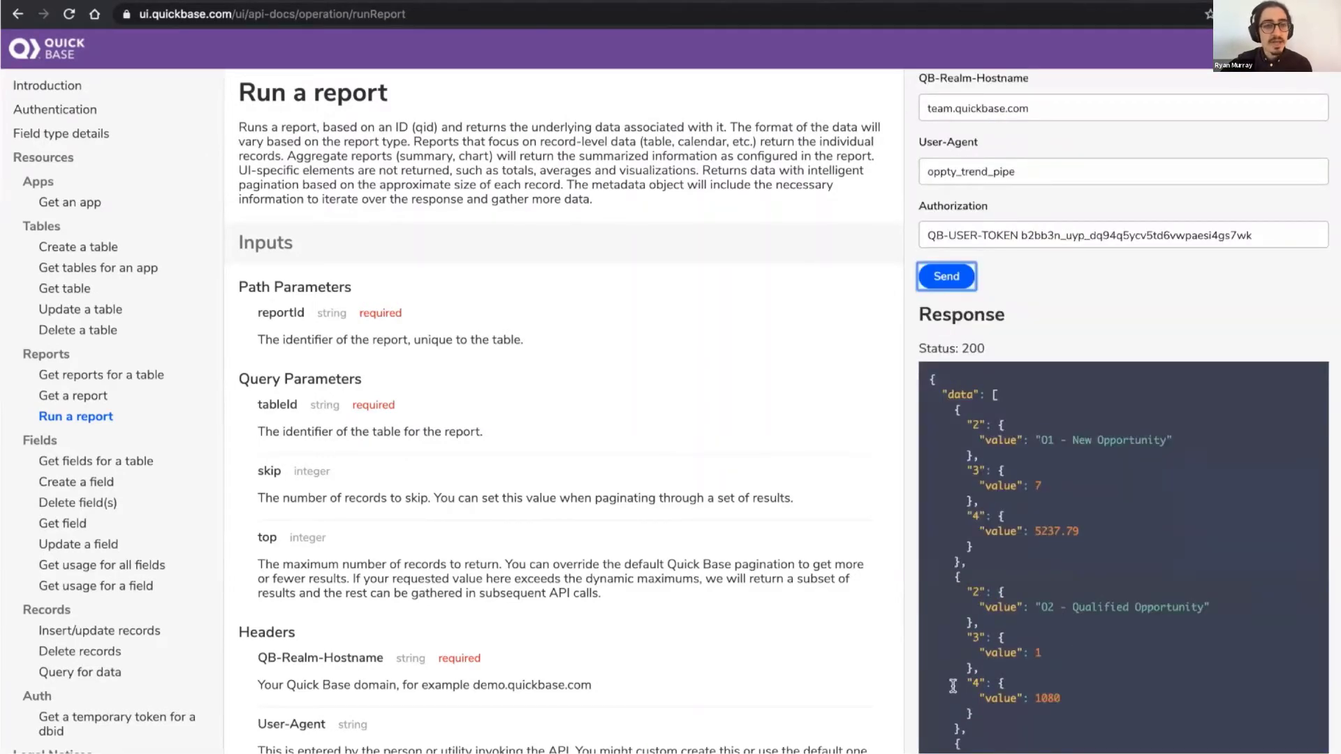
scroll(953, 686, "down", 2)
scroll(953, 687, "down", 1)
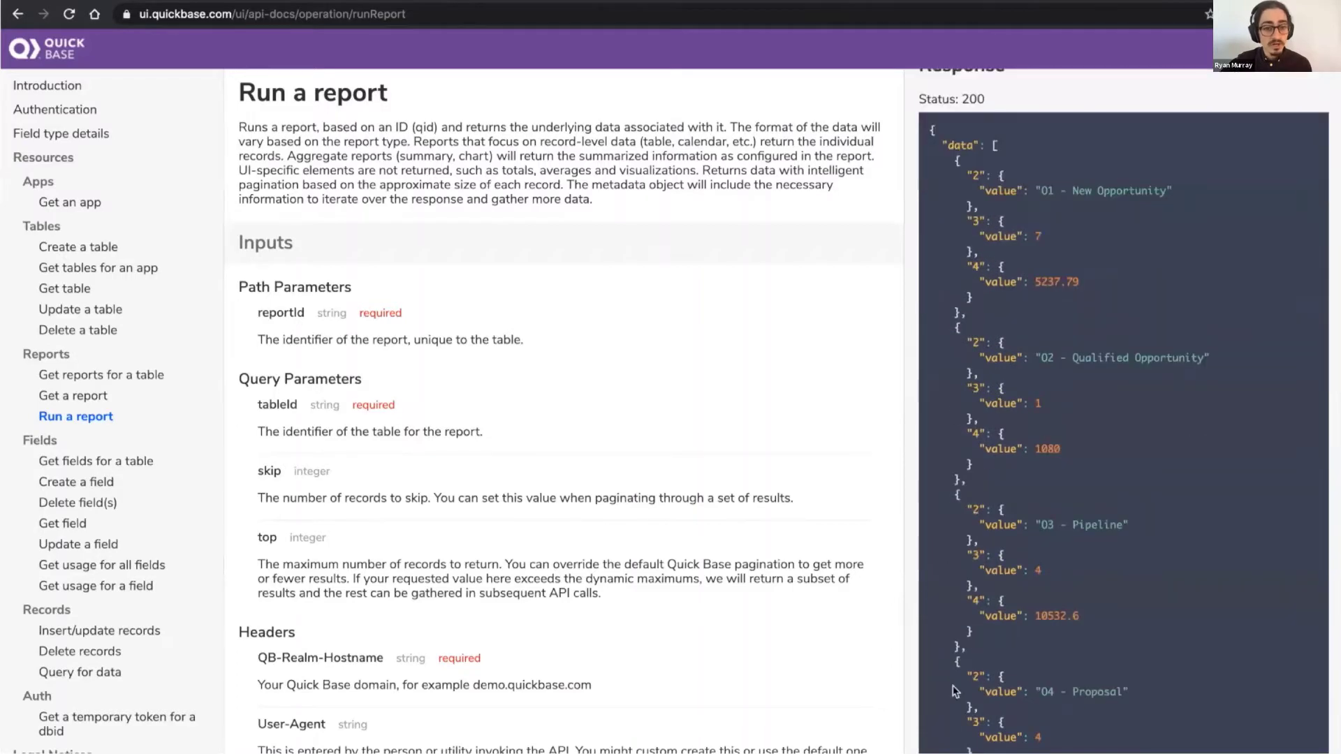
scroll(953, 691, "down", 3)
scroll(954, 692, "down", 2)
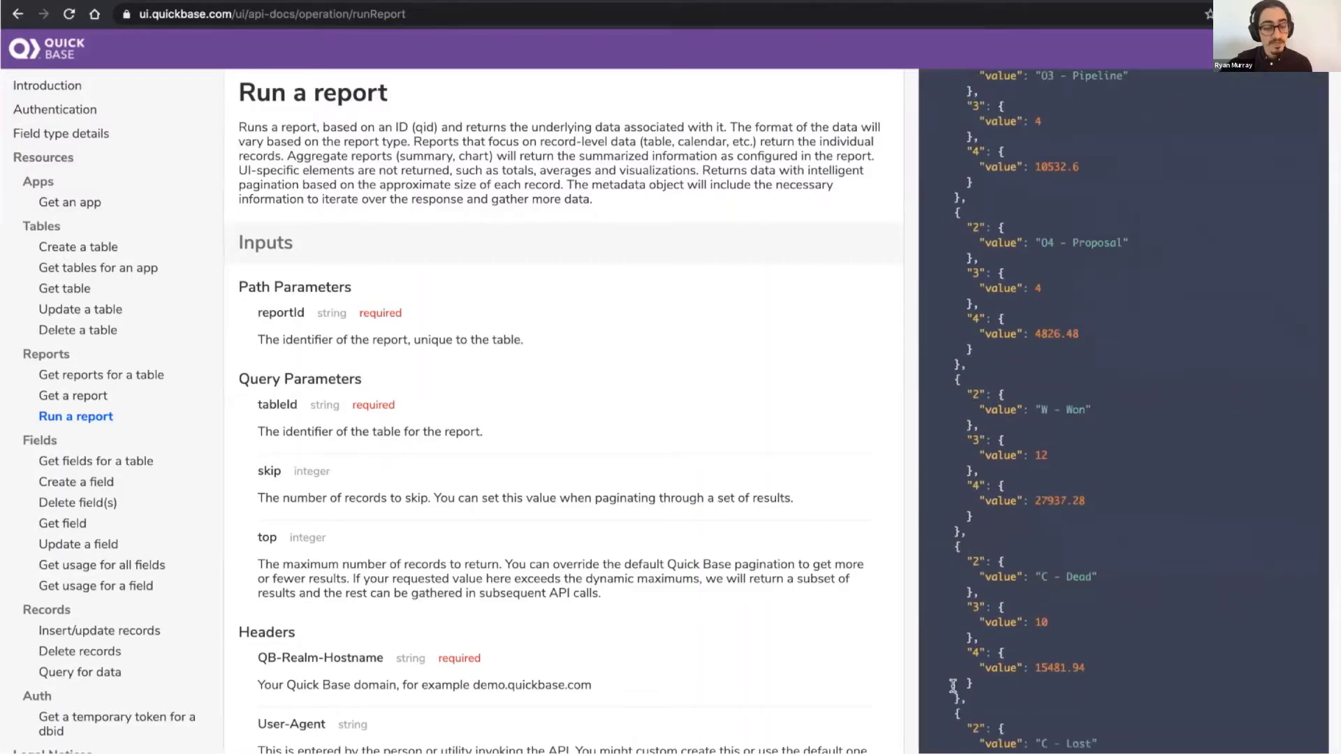
scroll(952, 687, "down", 3)
scroll(952, 686, "down", 2)
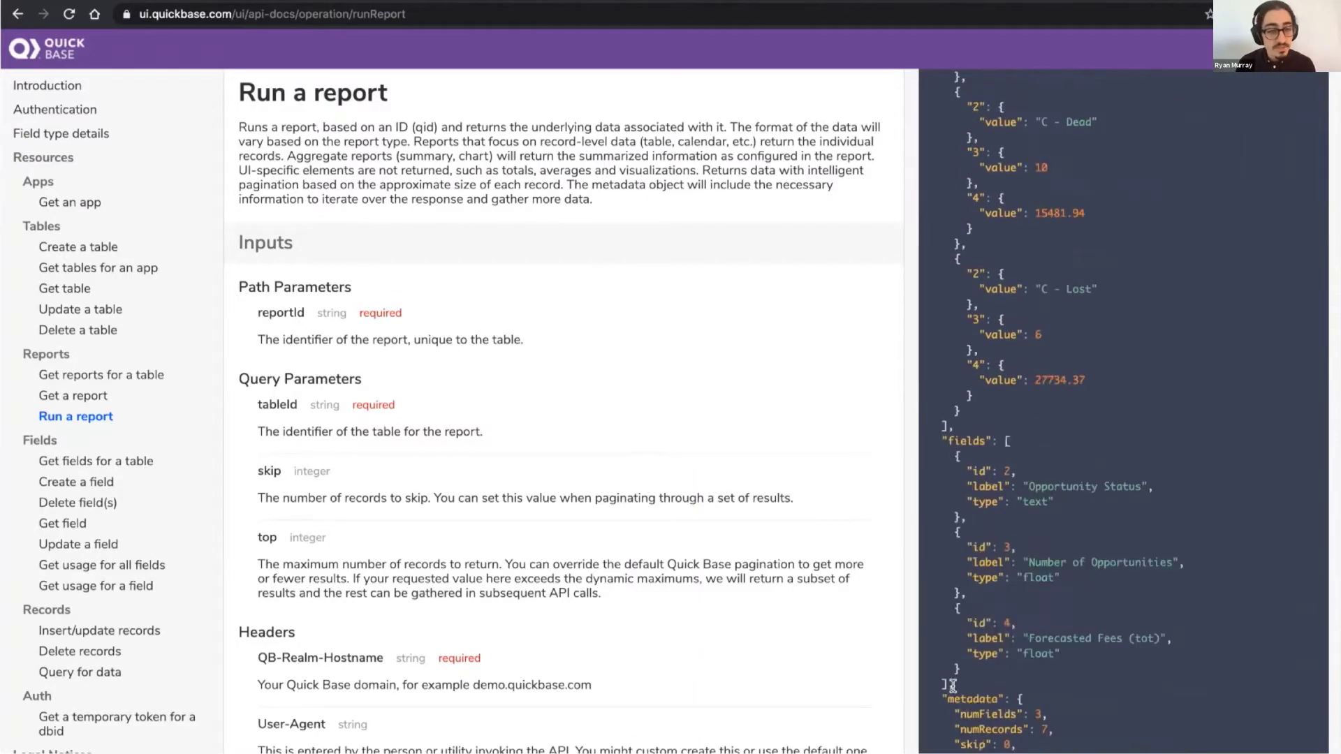
scroll(952, 687, "down", 1)
scroll(954, 685, "up", 2)
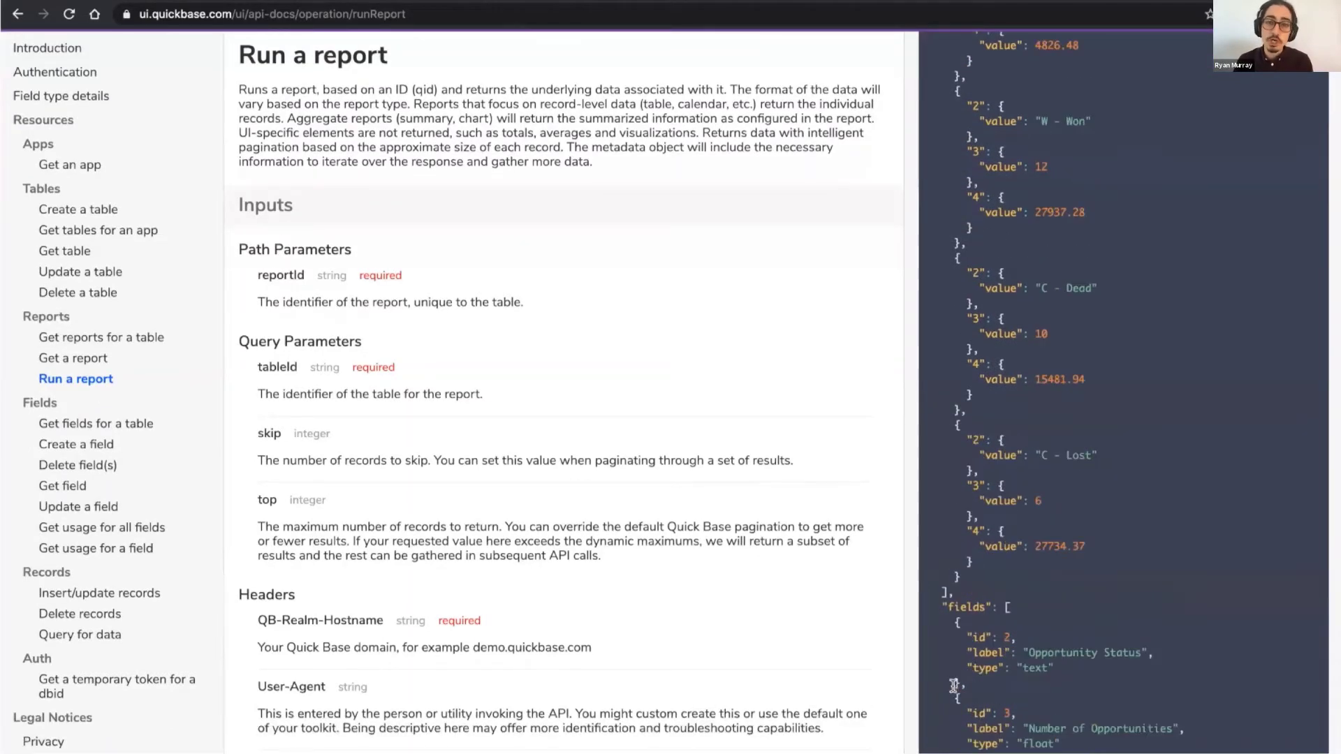
scroll(953, 687, "up", 2)
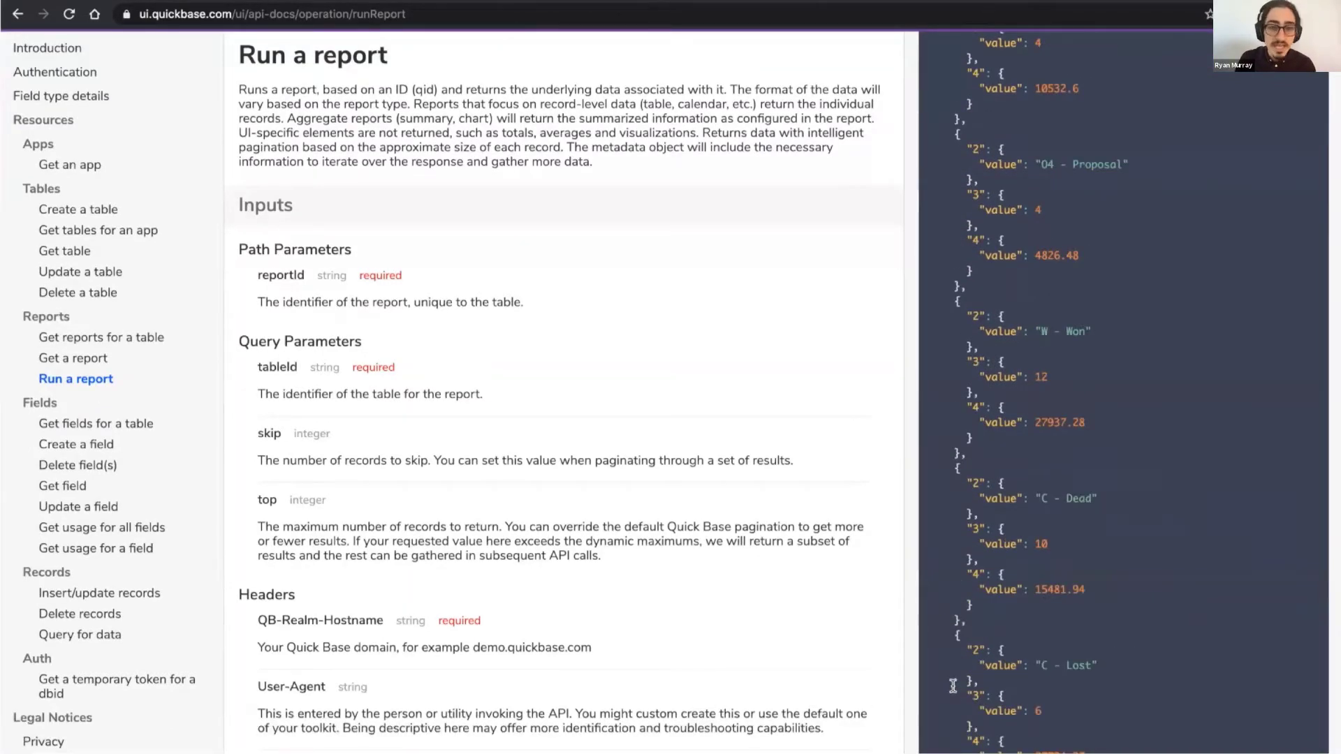
scroll(952, 687, "up", 5)
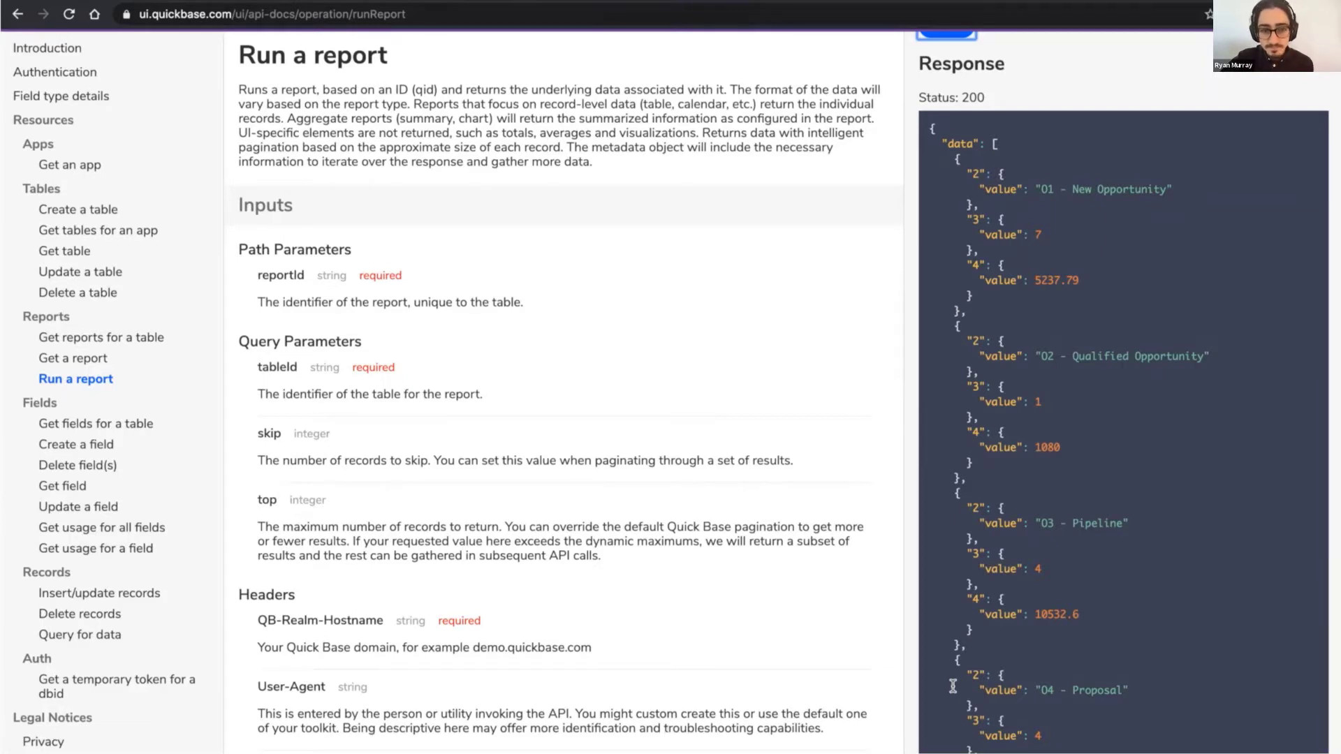
scroll(952, 686, "up", 10)
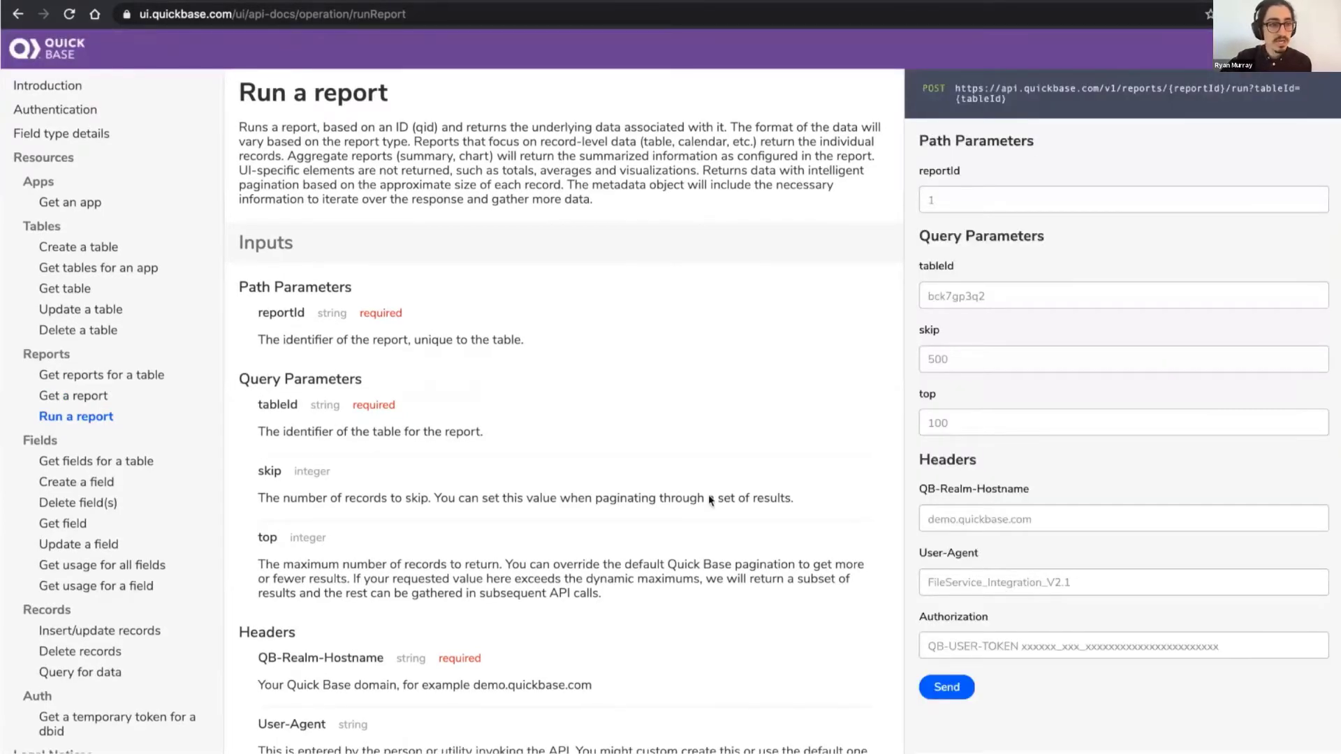
key("ctrl+Tab")
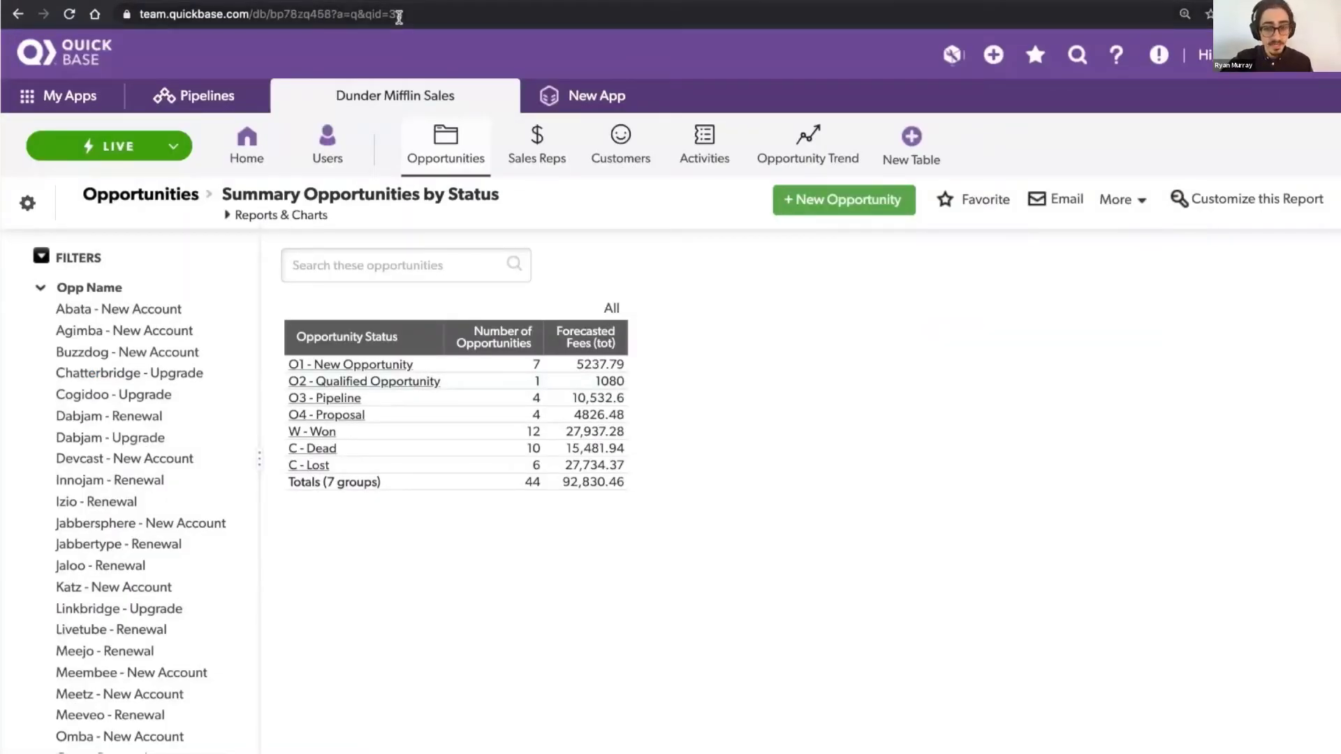
key("ctrl+shift+Tab")
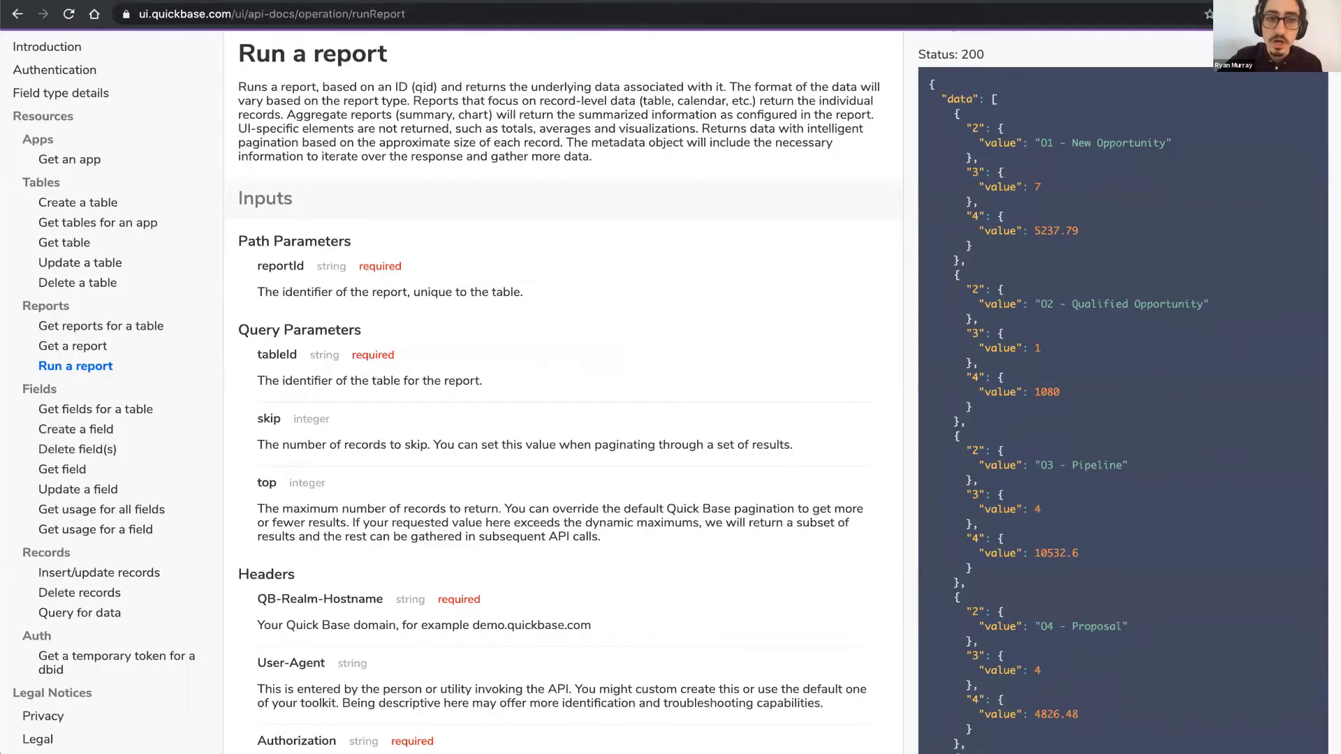
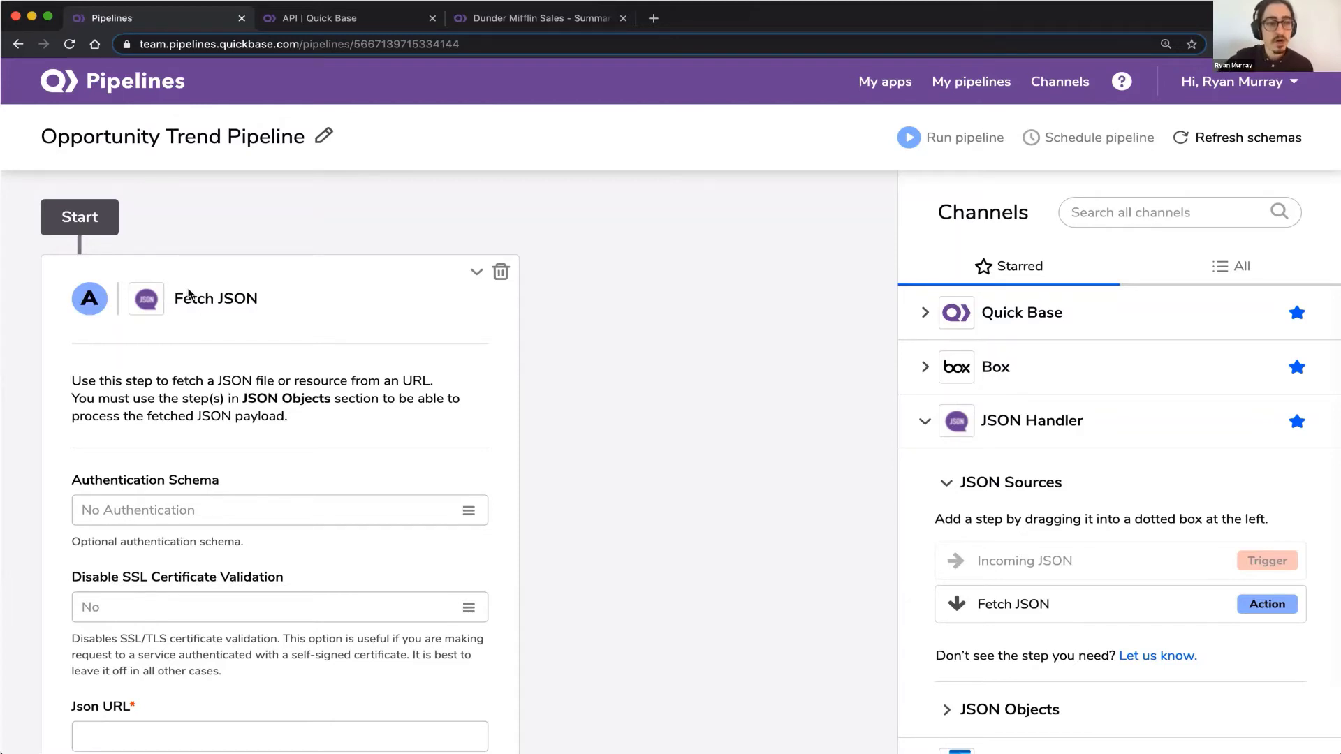
Step: In the Opportunity Trend Pipeline's Fetch JSON step, set the authentication schema to Quick Base Usertoken and the request method to POST
left_click(473, 510)
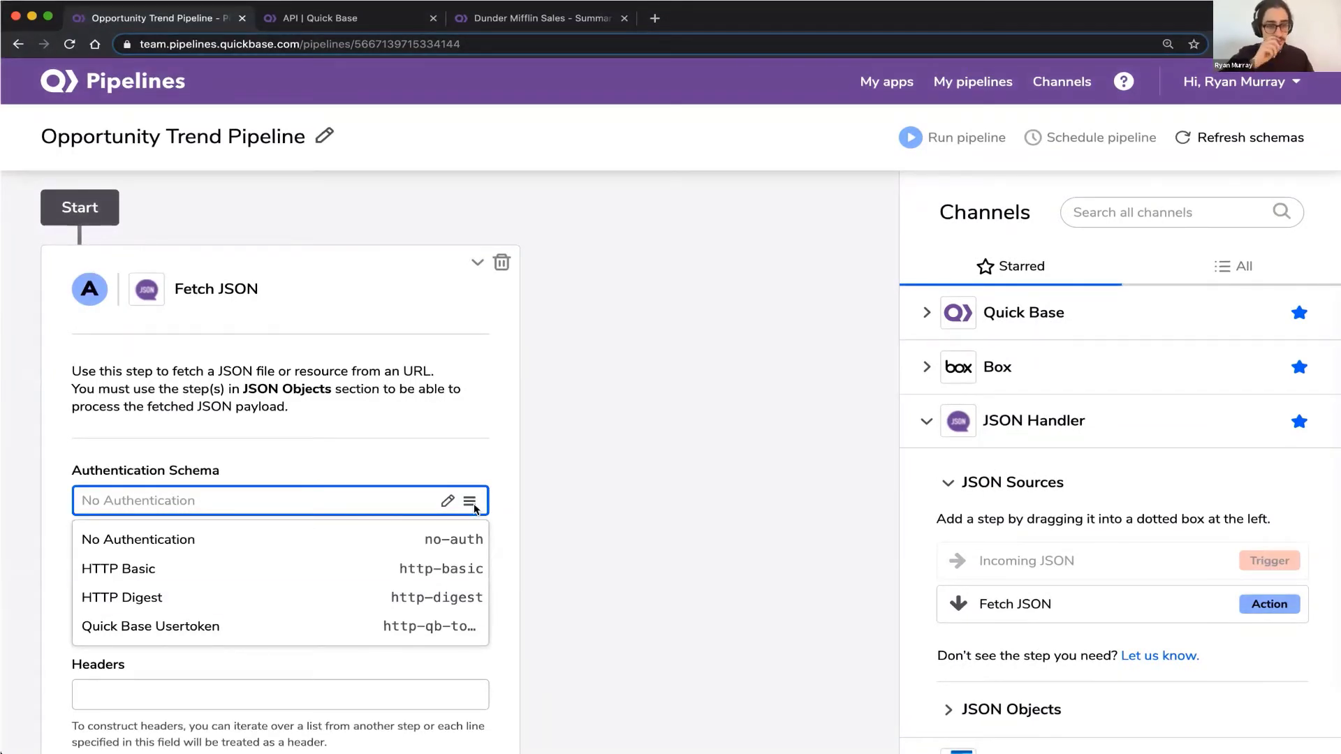
left_click(341, 623)
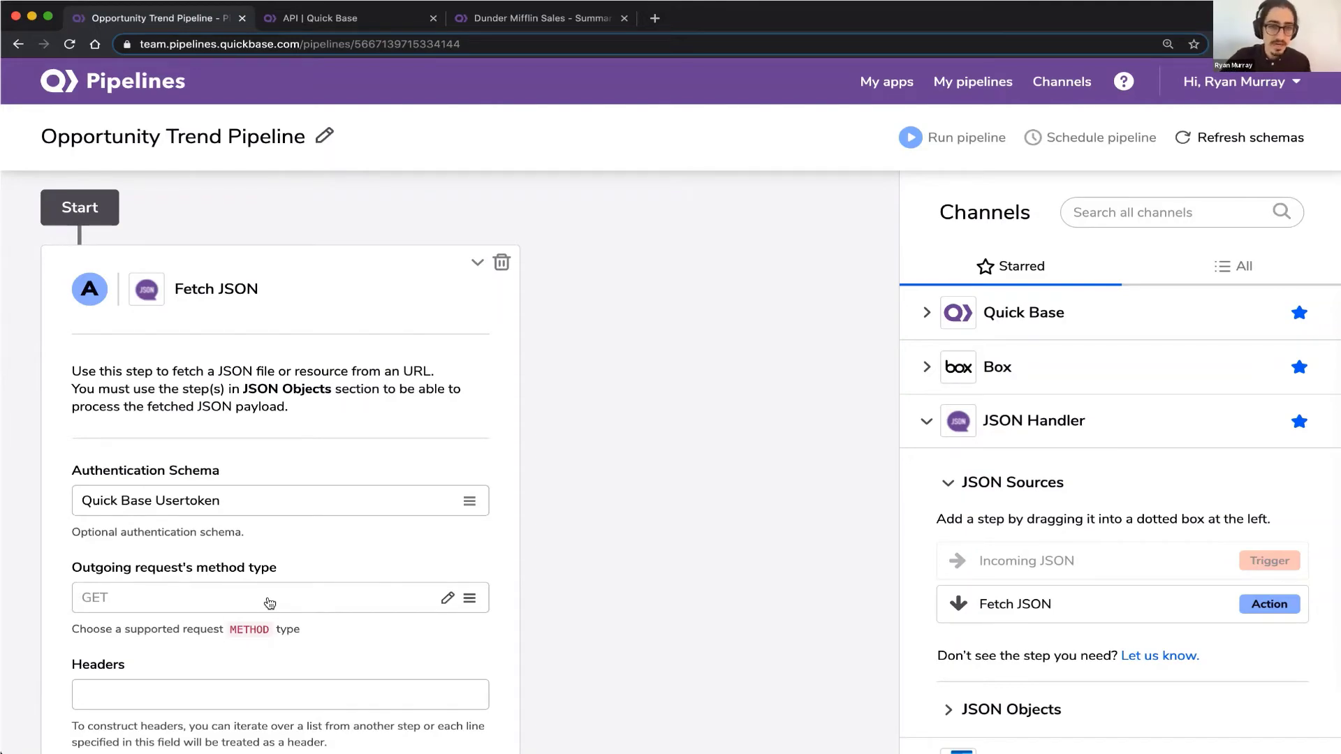
key("ctrl+Tab")
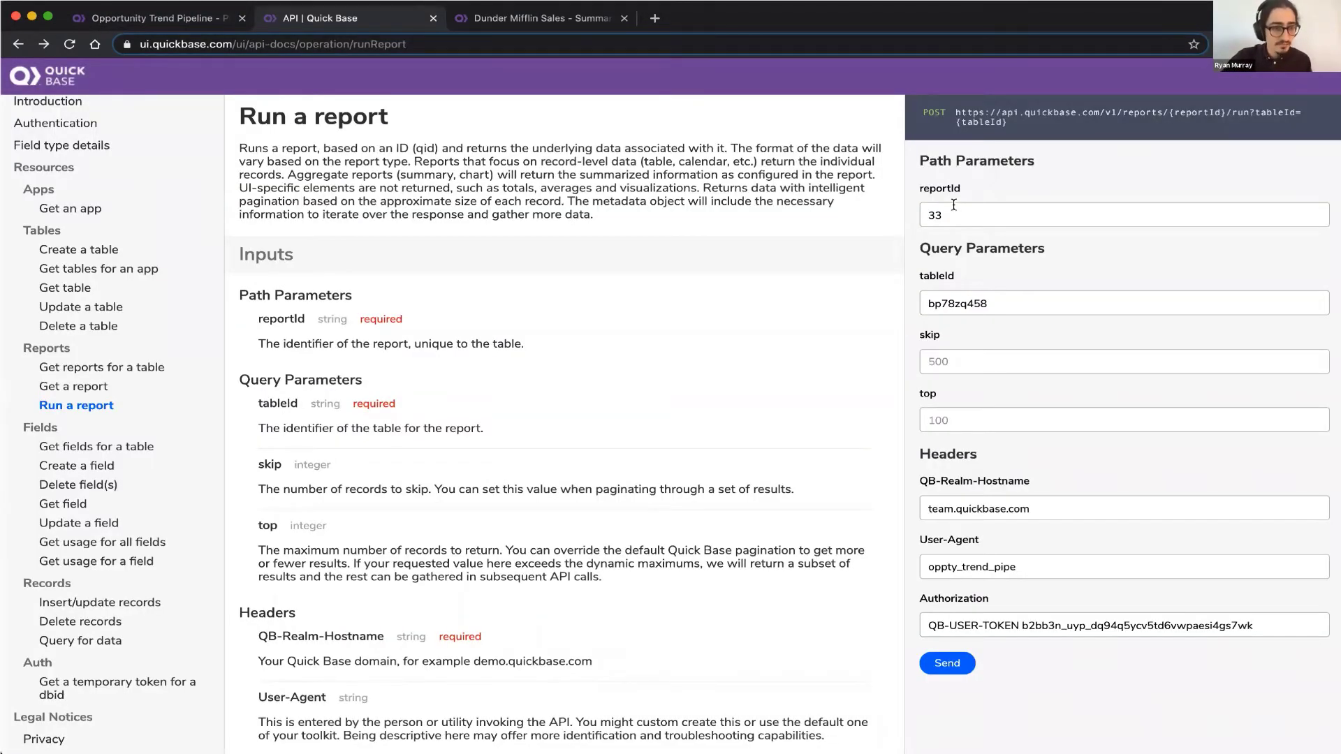
key("ctrl+shift+Tab")
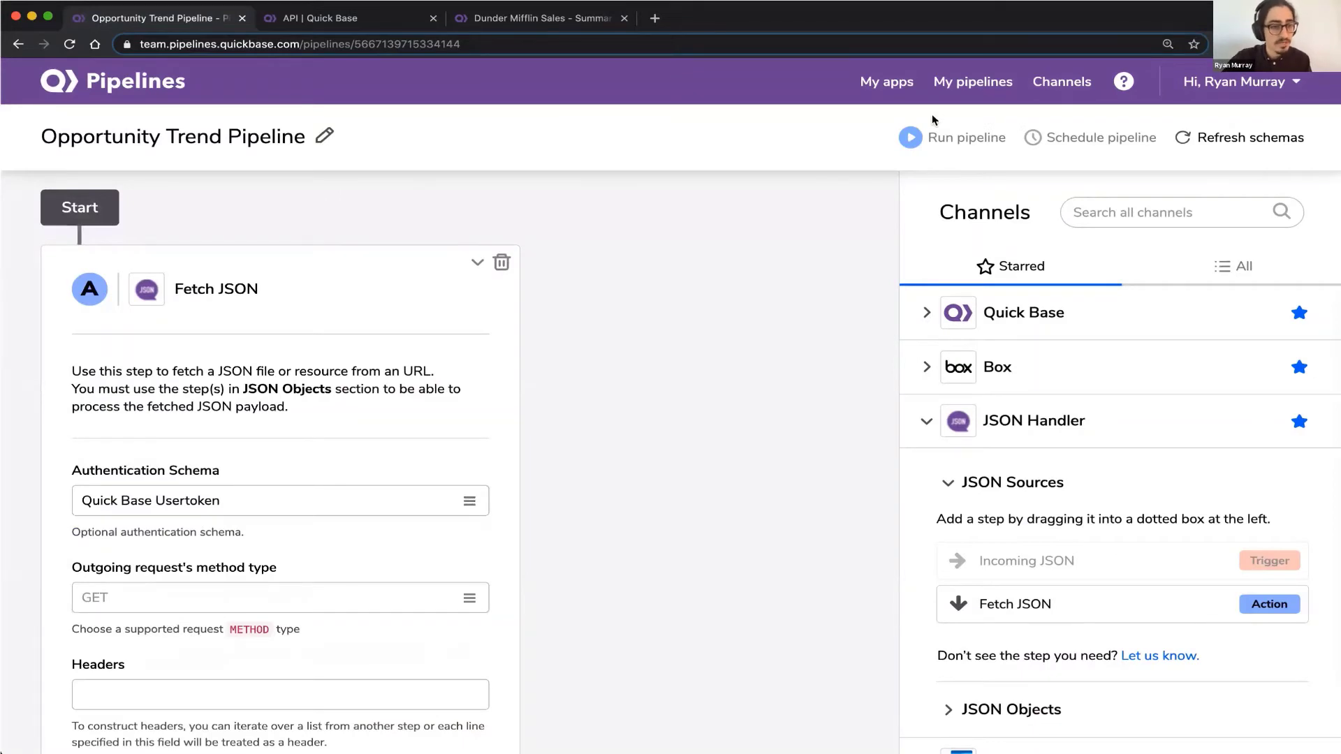
left_click(457, 598)
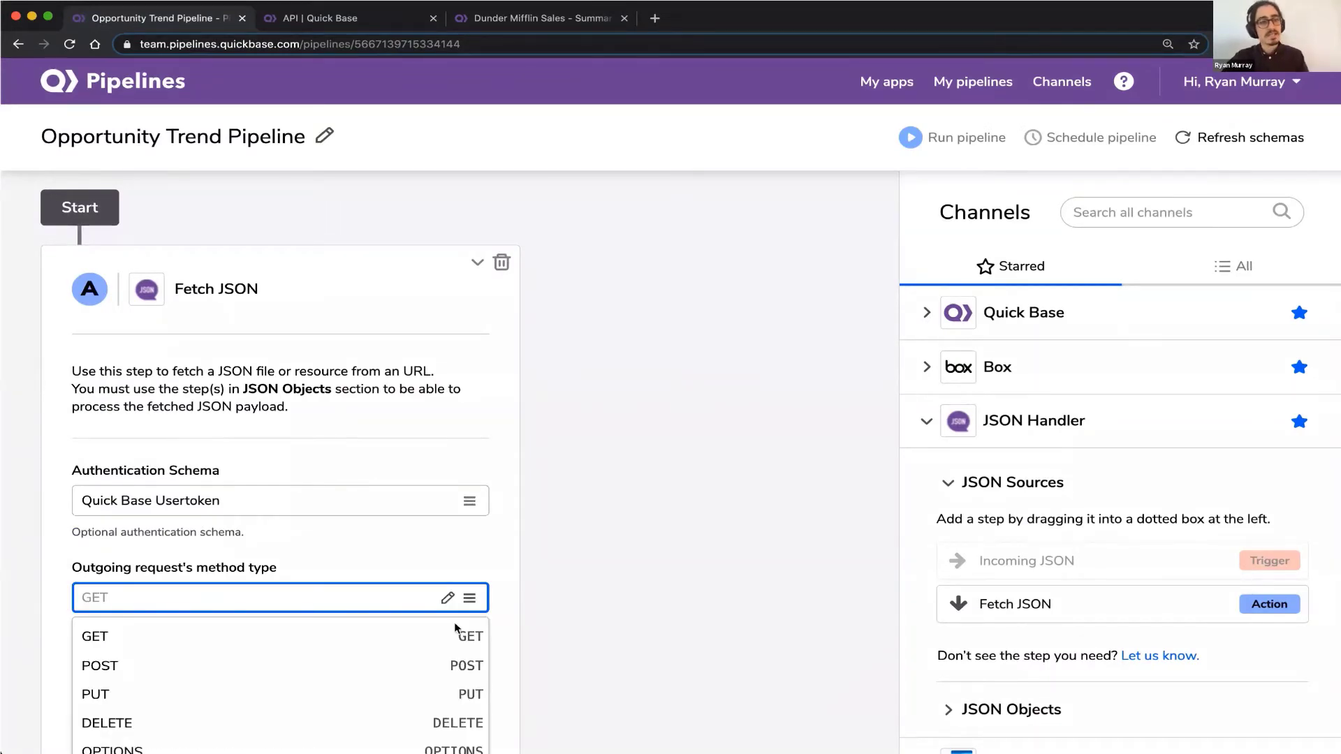
left_click(435, 664)
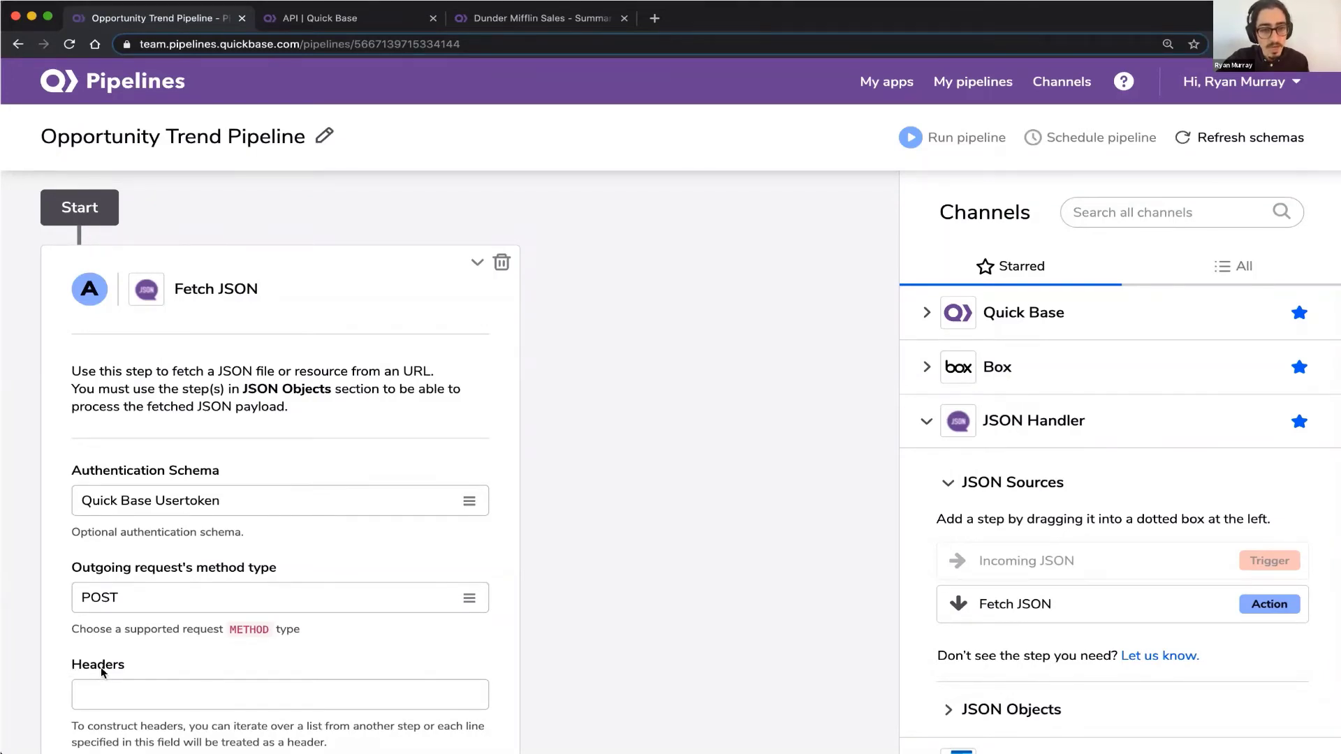
Step: Compare the header parameters in the Run a report documentation with the Headers setting of the Fetch JSON step
key("ctrl+Tab")
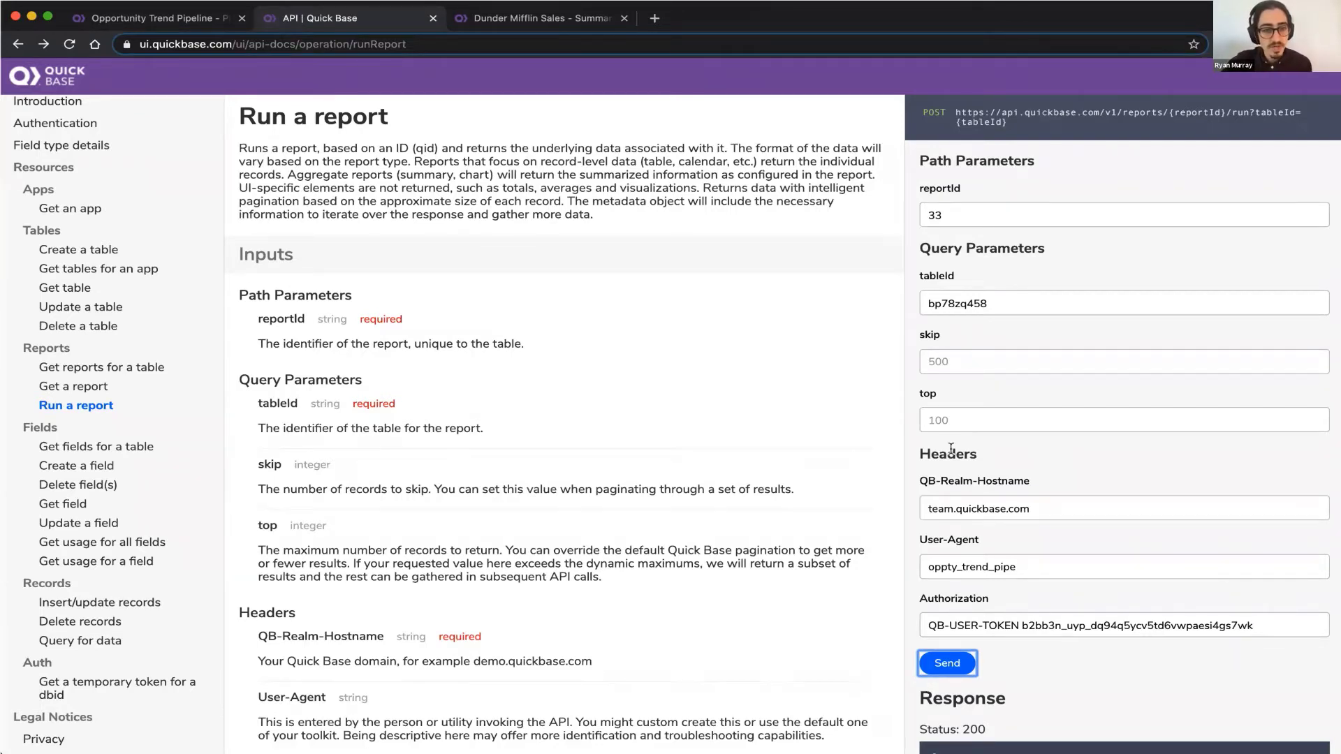
key("super+alt+Left")
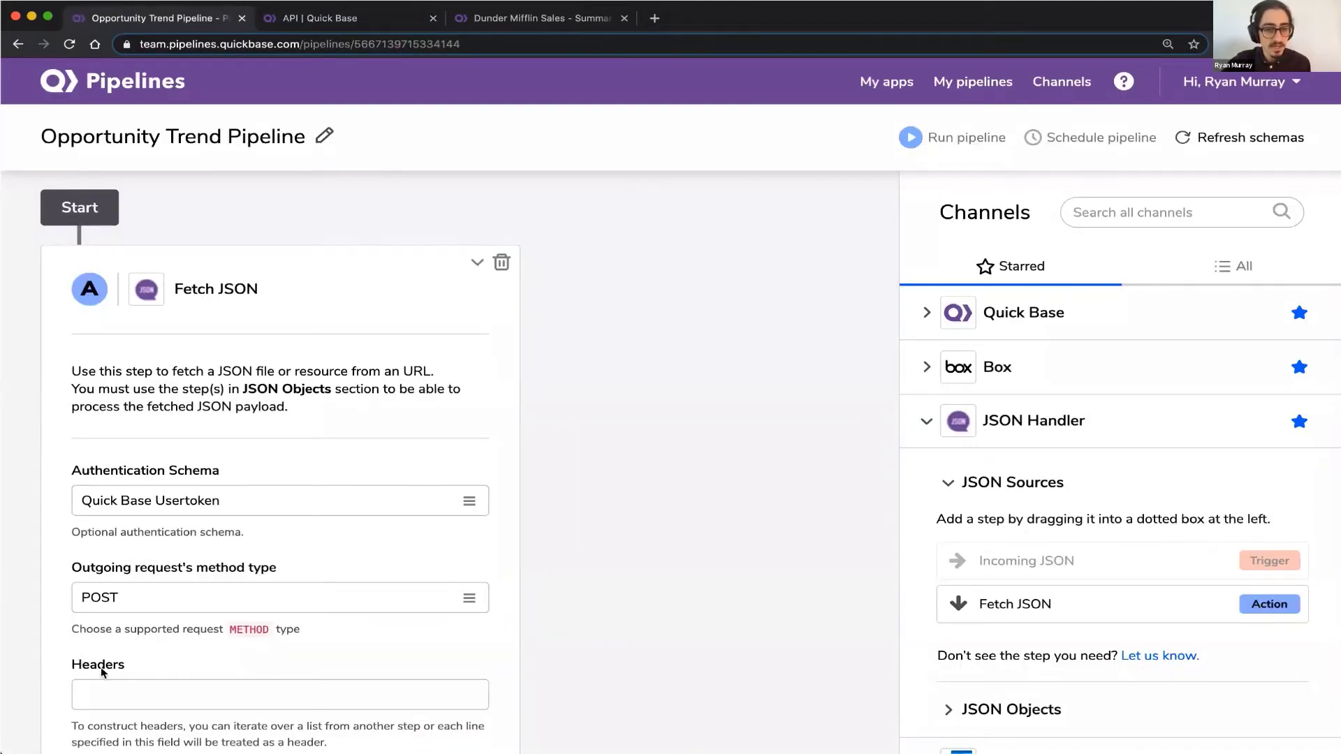
key("super+alt+Right")
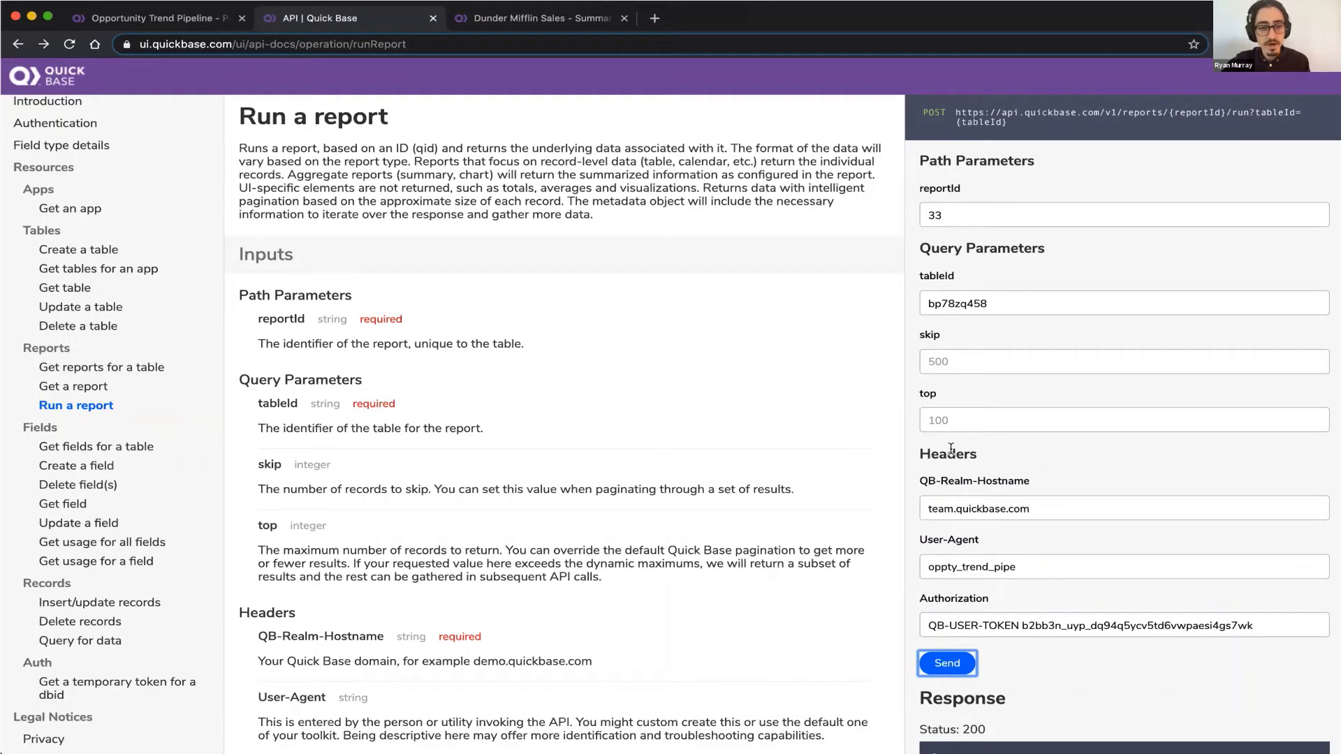
key("ctrl+shift+Tab")
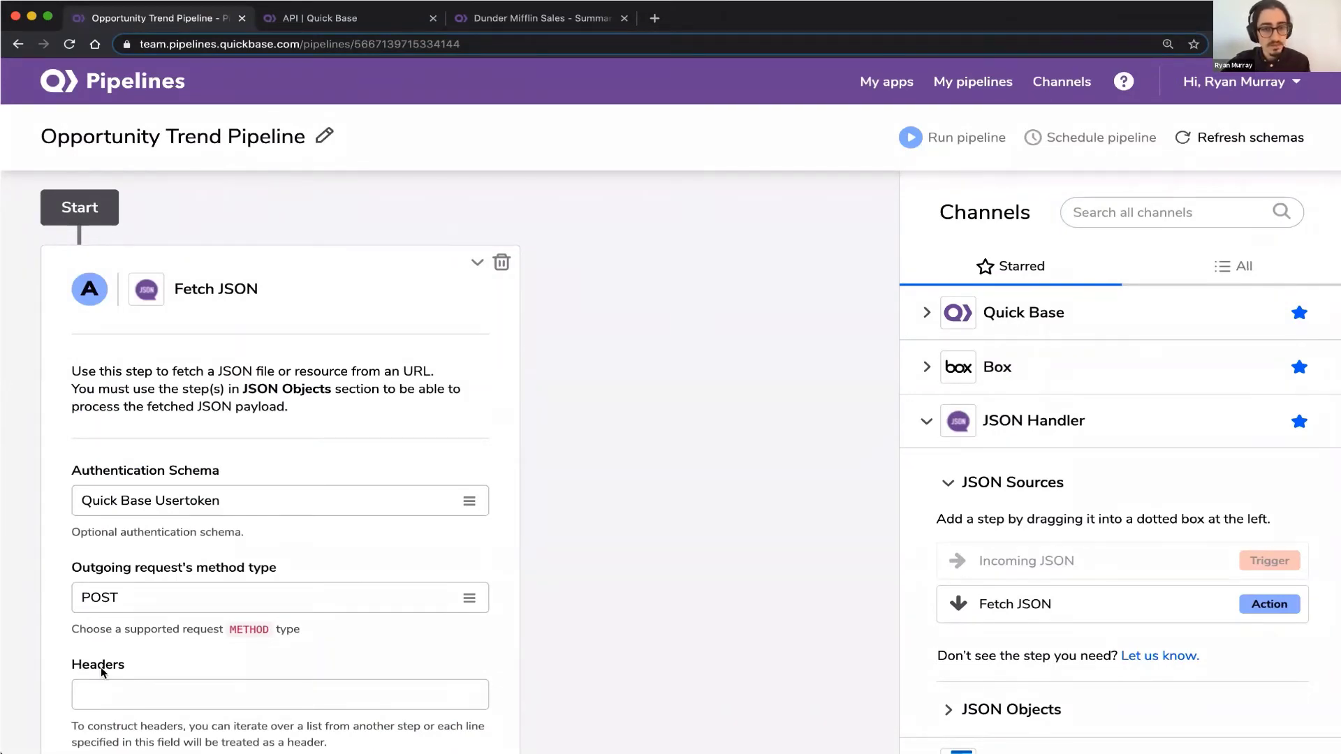
key("ctrl+Tab")
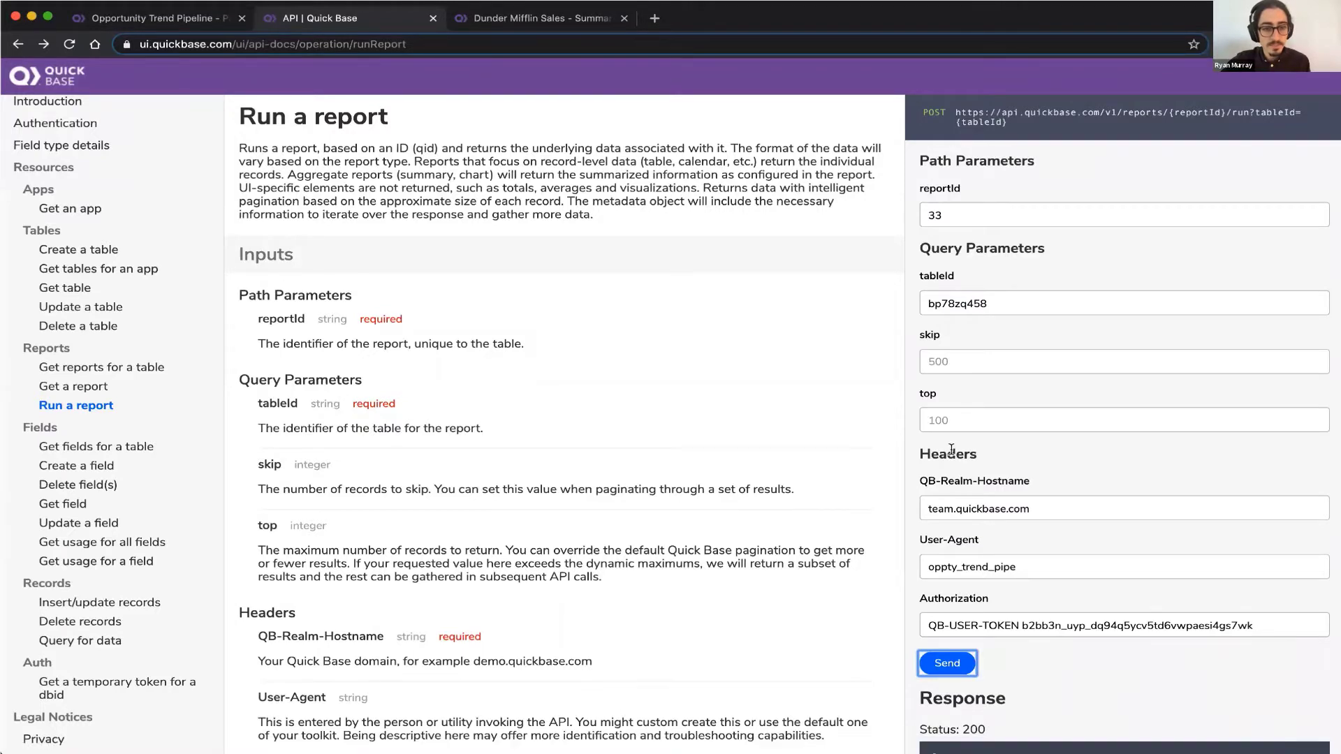
Step: Add the header QB-Realm-Hostname with the value team.quickbase.com to the pipeline's Fetch JSON step
left_click(391, 24)
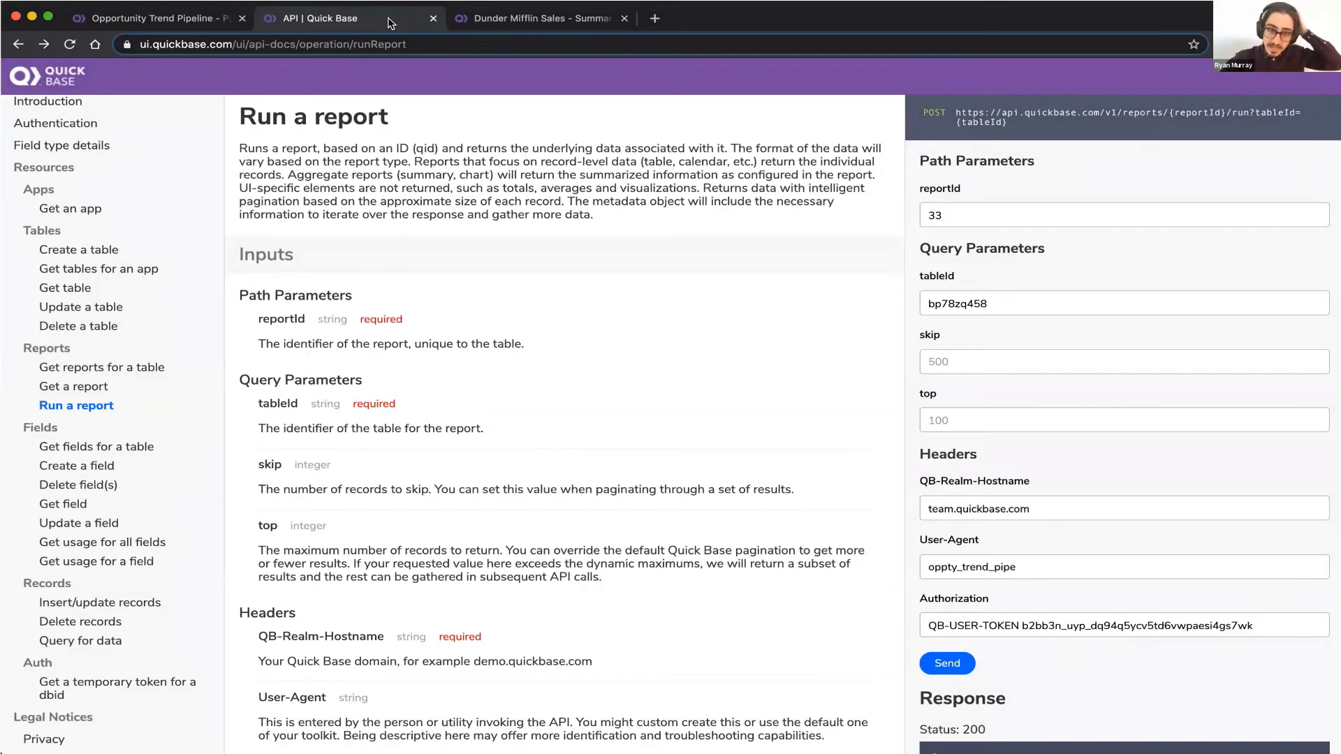
key("ctrl+shift+Tab")
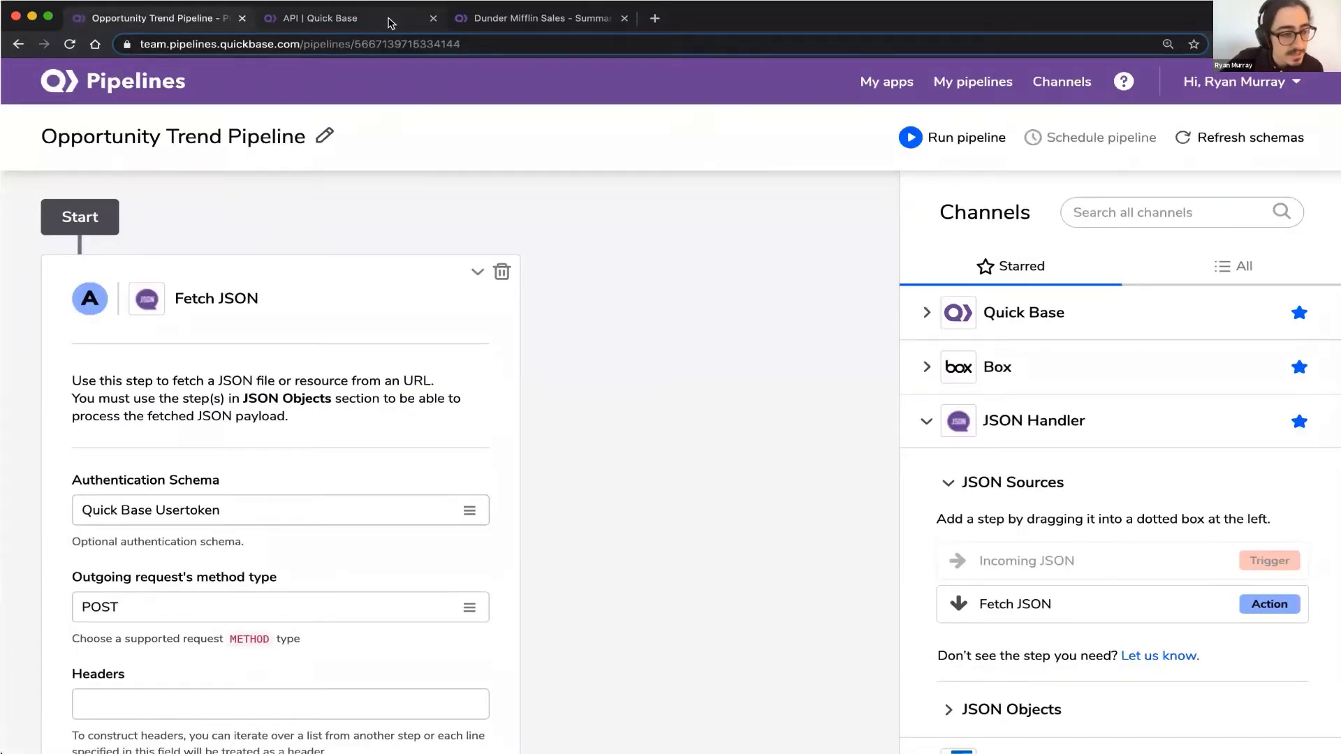
left_click(137, 710)
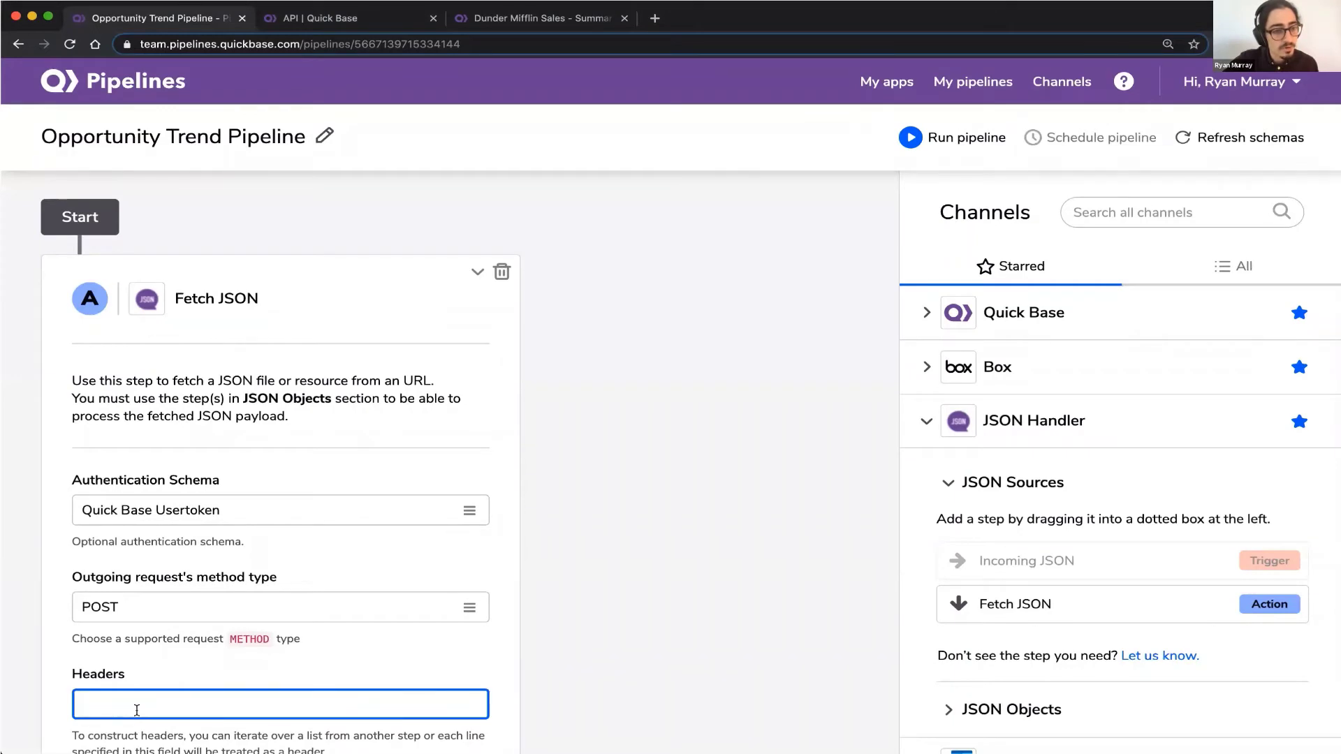
key("super+shift+v")
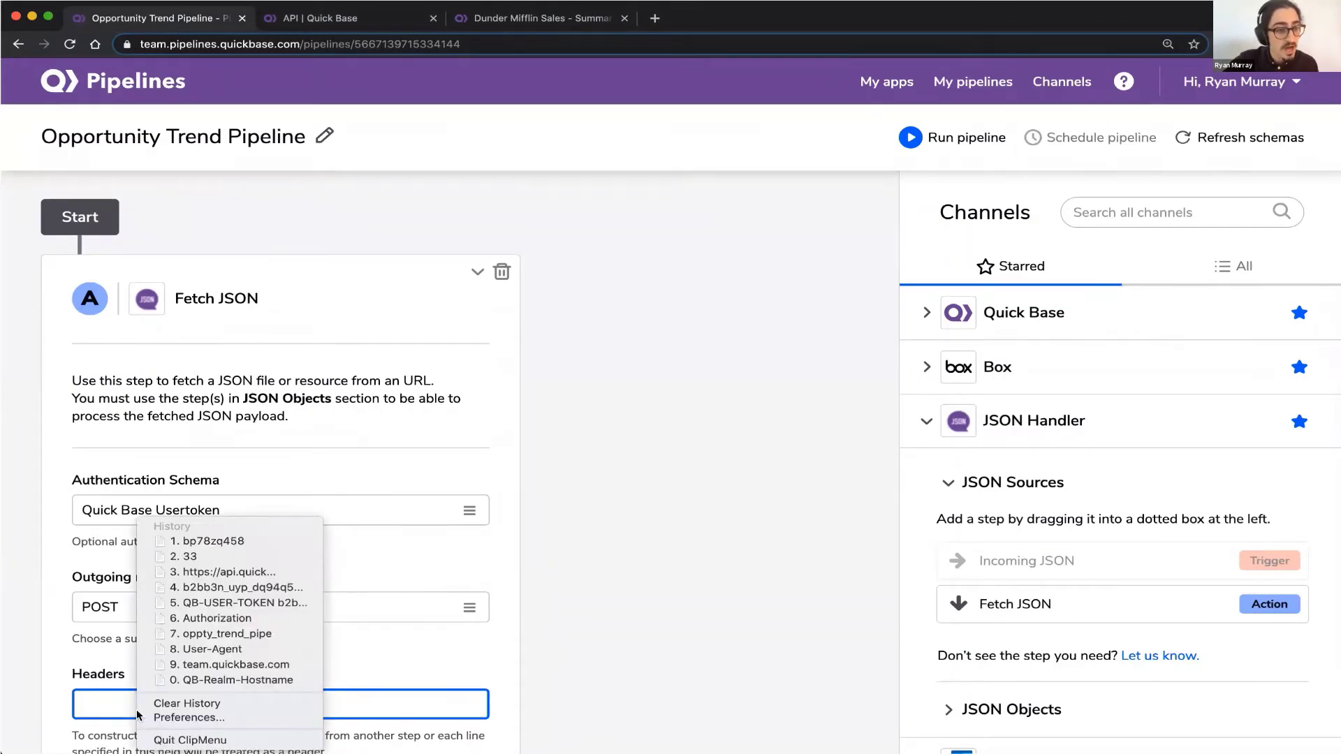
key("0")
type("QB-Realm-Hostname")
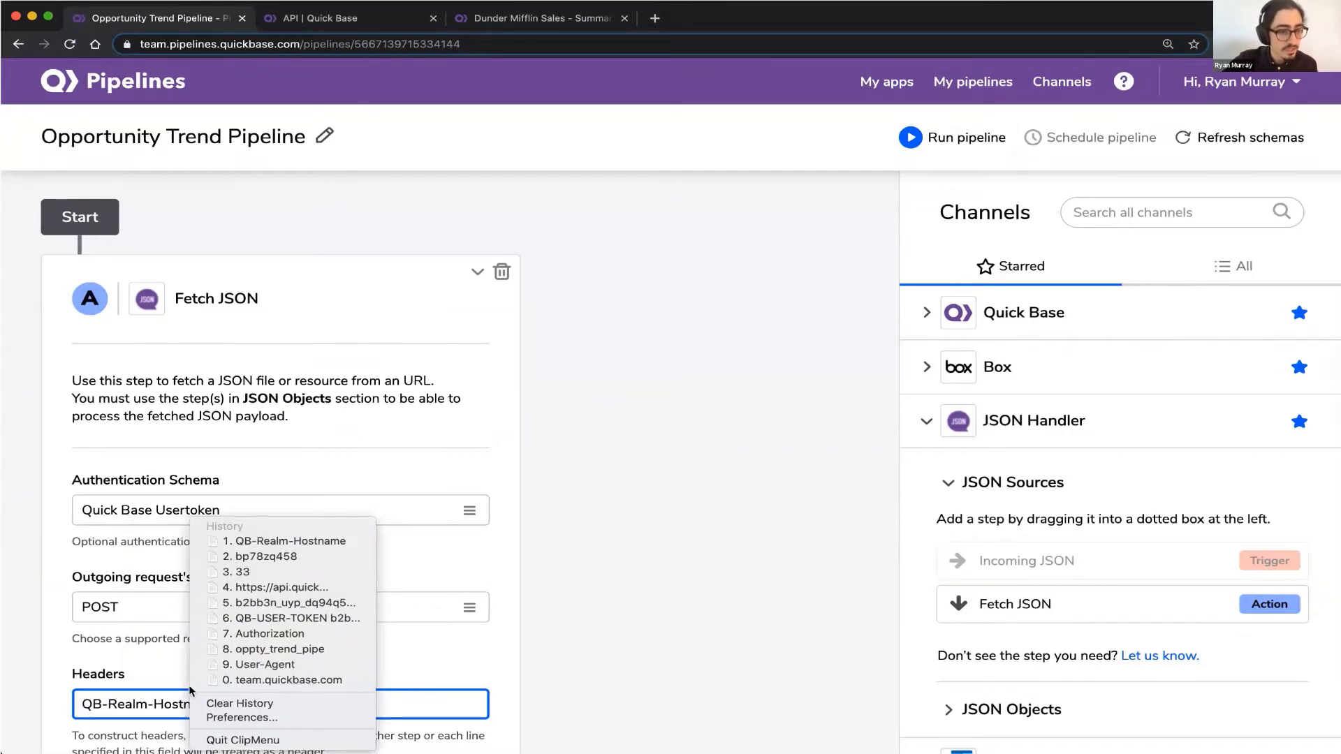
key("0")
key("Return")
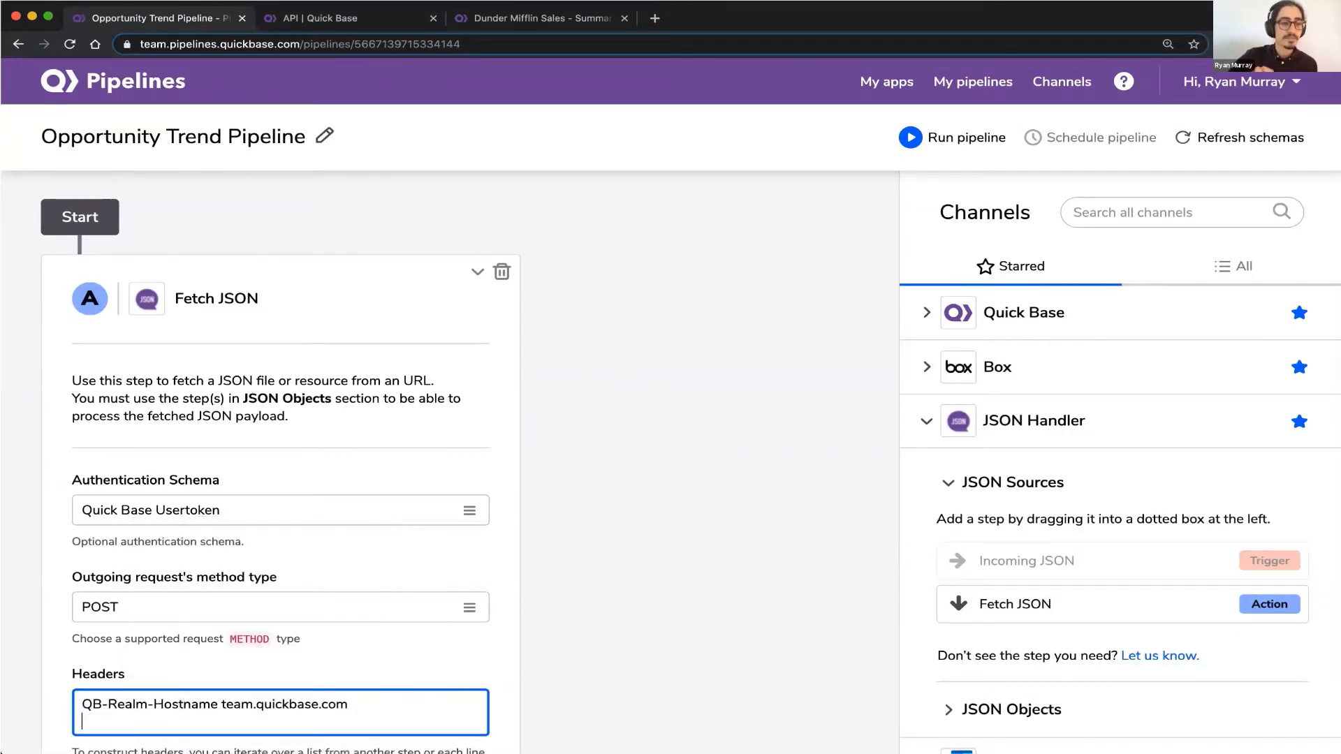
Step: Add a second header line to the Fetch JSON step, User-Agent with the value oppty_trend_pipe
key("super+shift+v")
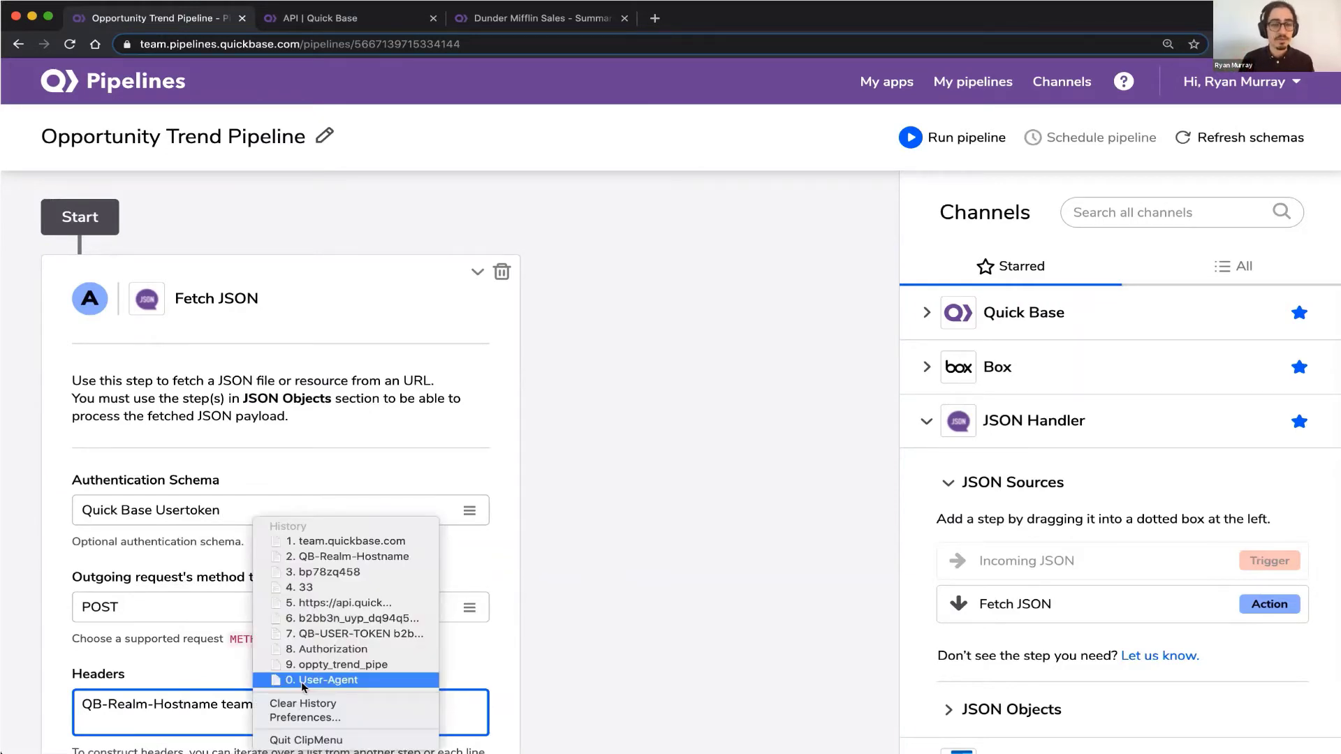
key("0")
type("User-Agent")
key("0")
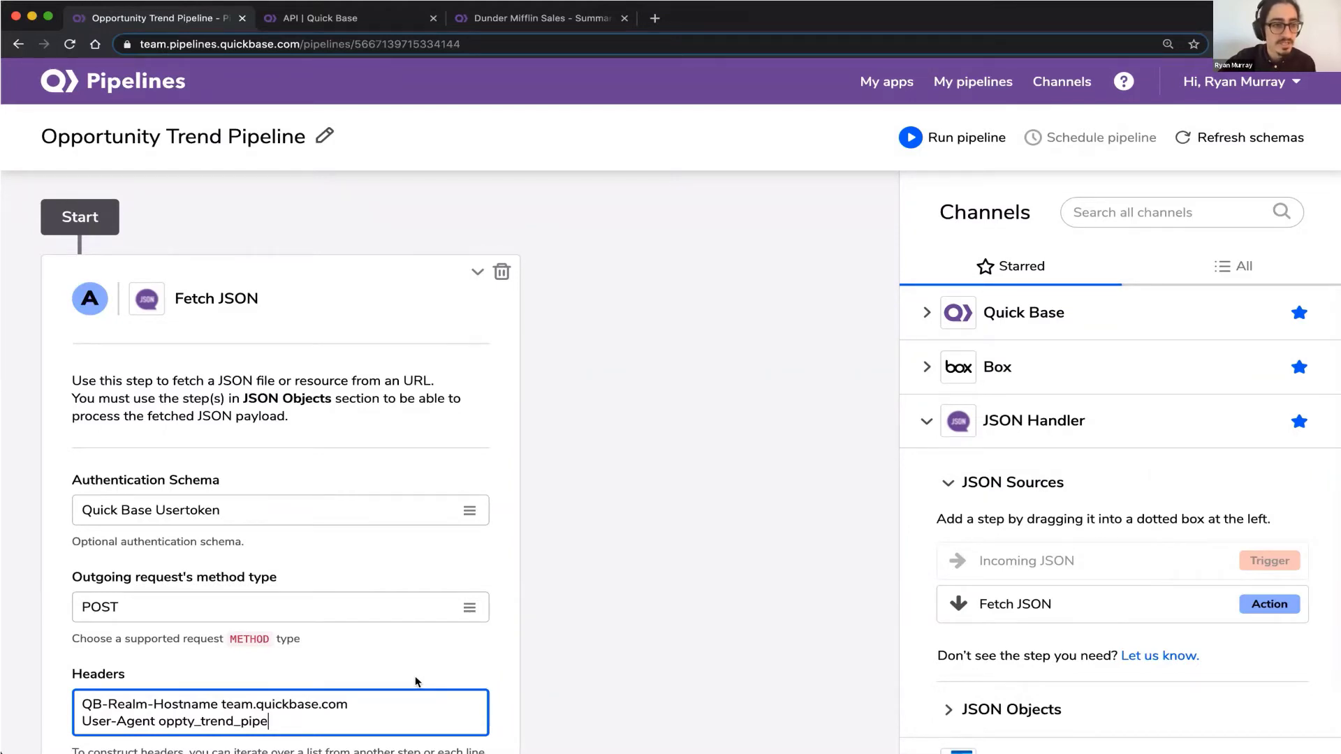
Step: Examine the request body example in the Insert/update records API documentation against the Fetch JSON step's Request Body setting
scroll(320, 508, "down", 6)
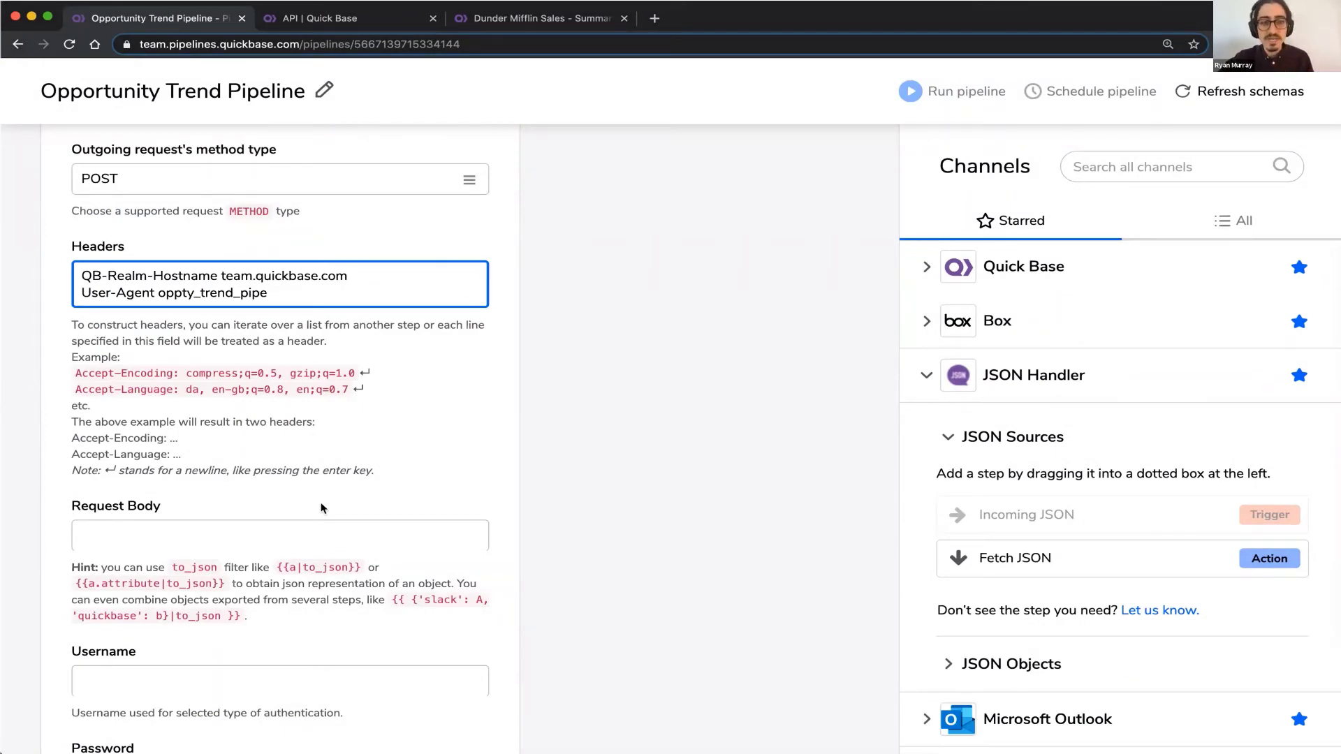
scroll(320, 502, "down", 2)
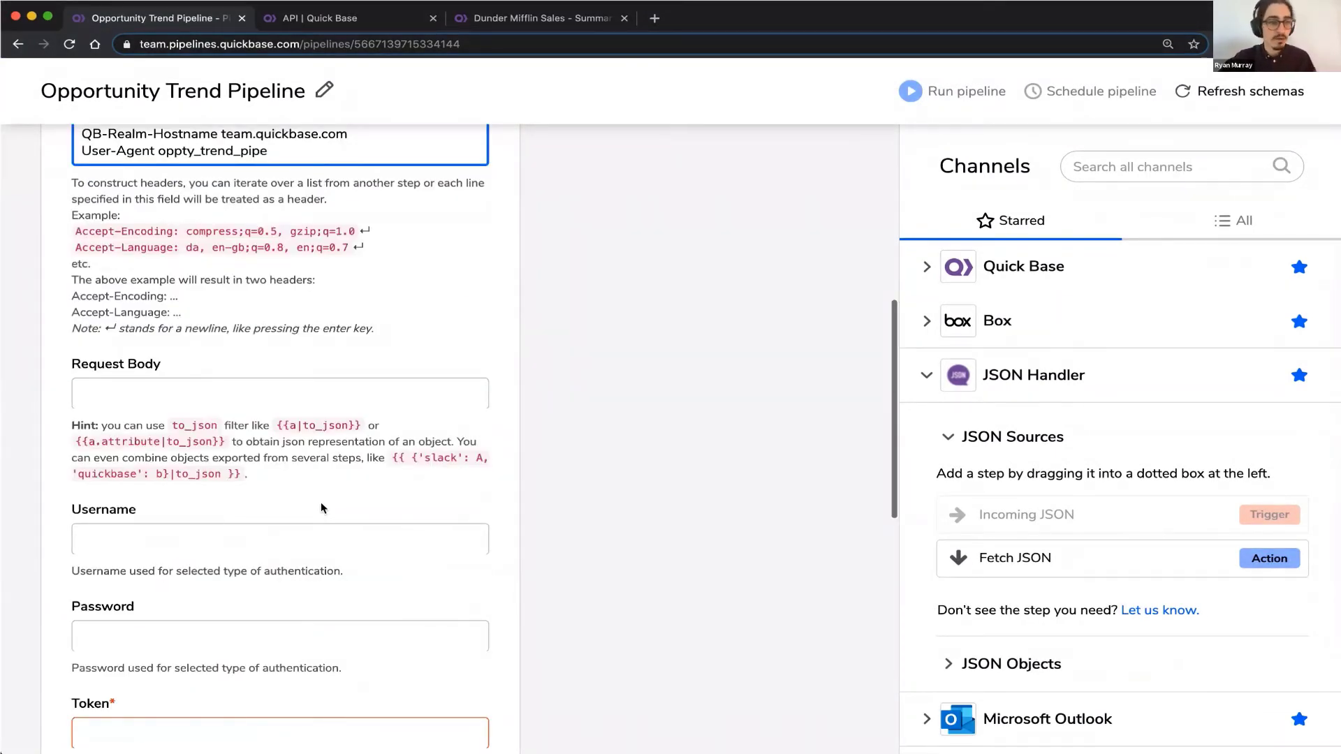
left_click(307, 18)
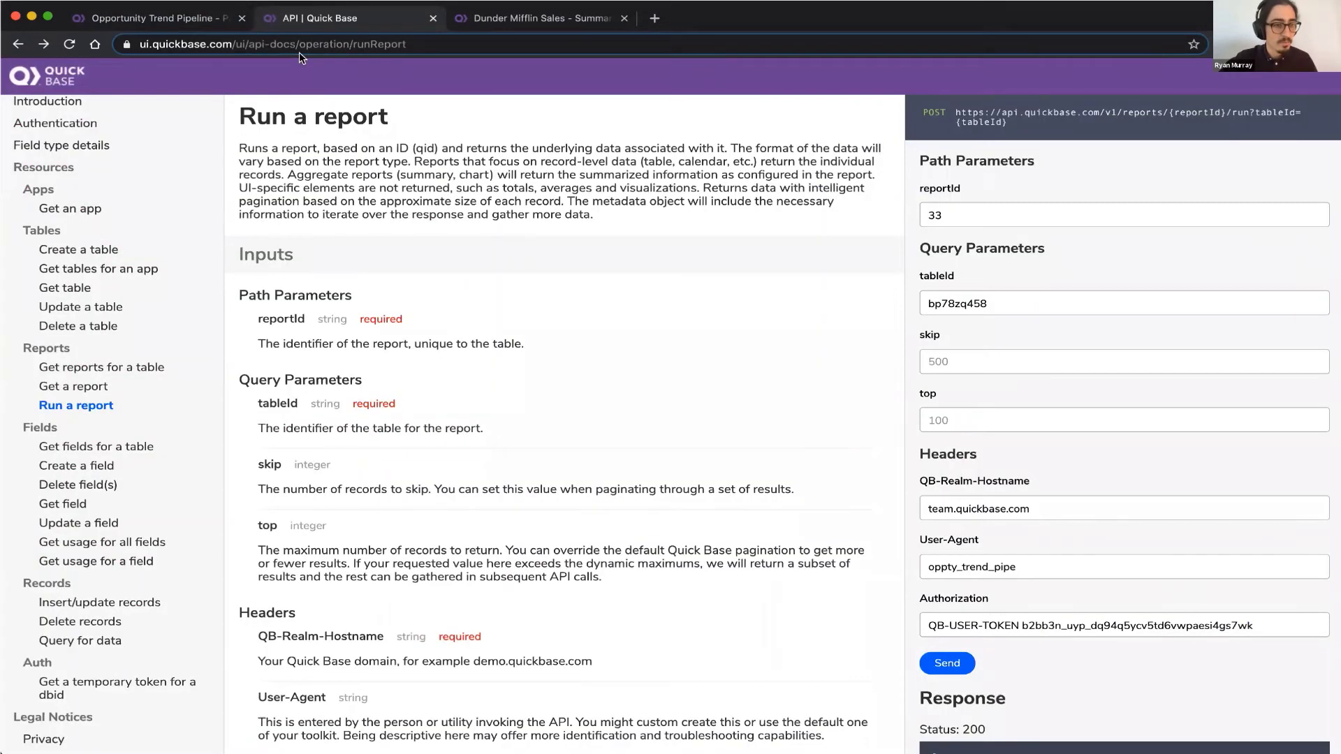
left_click(107, 612, "super")
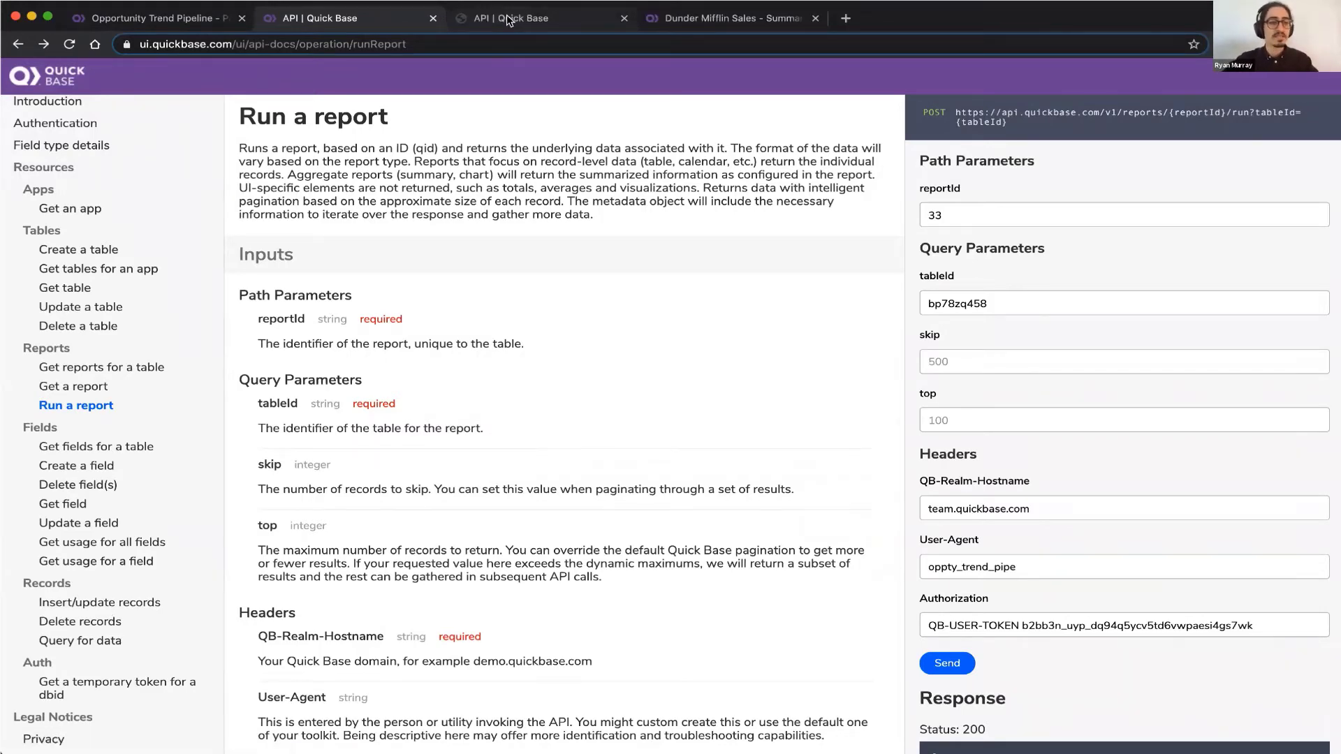
left_click(507, 20)
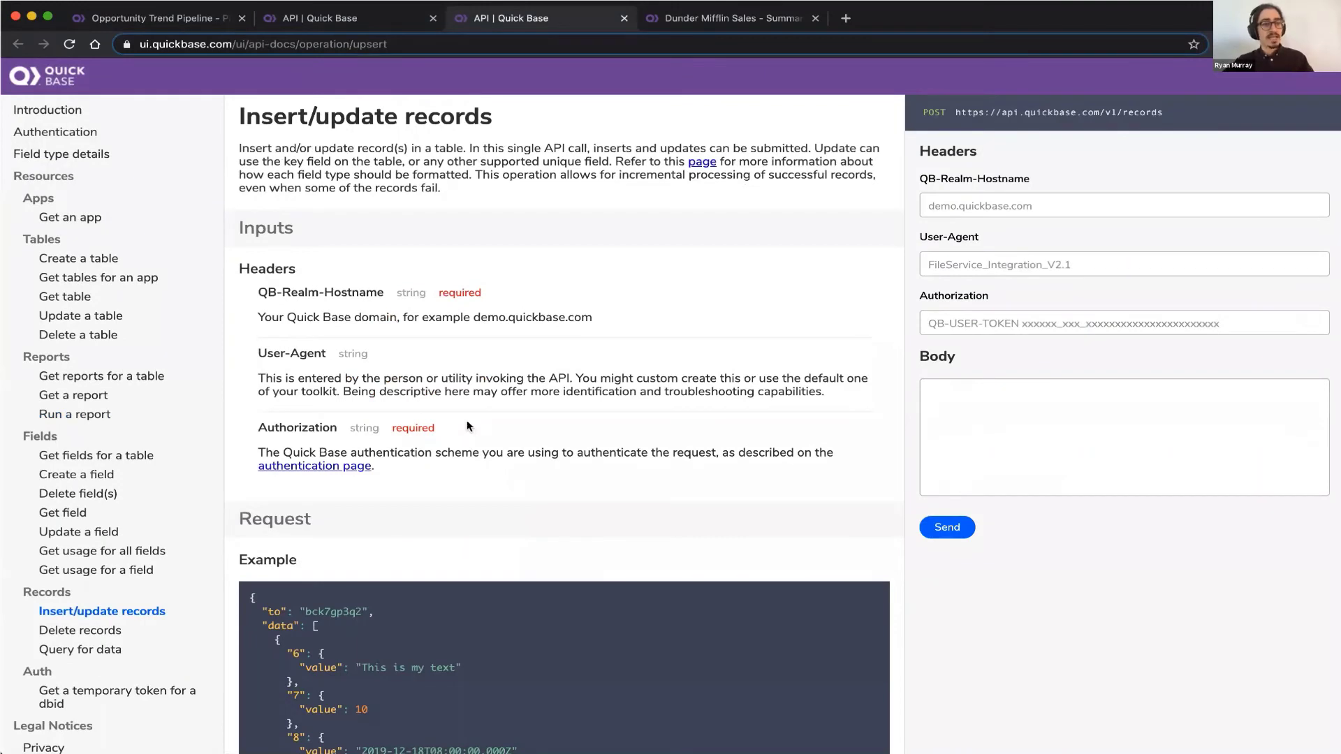
scroll(467, 421, "down", 3)
scroll(292, 286, "down", 2)
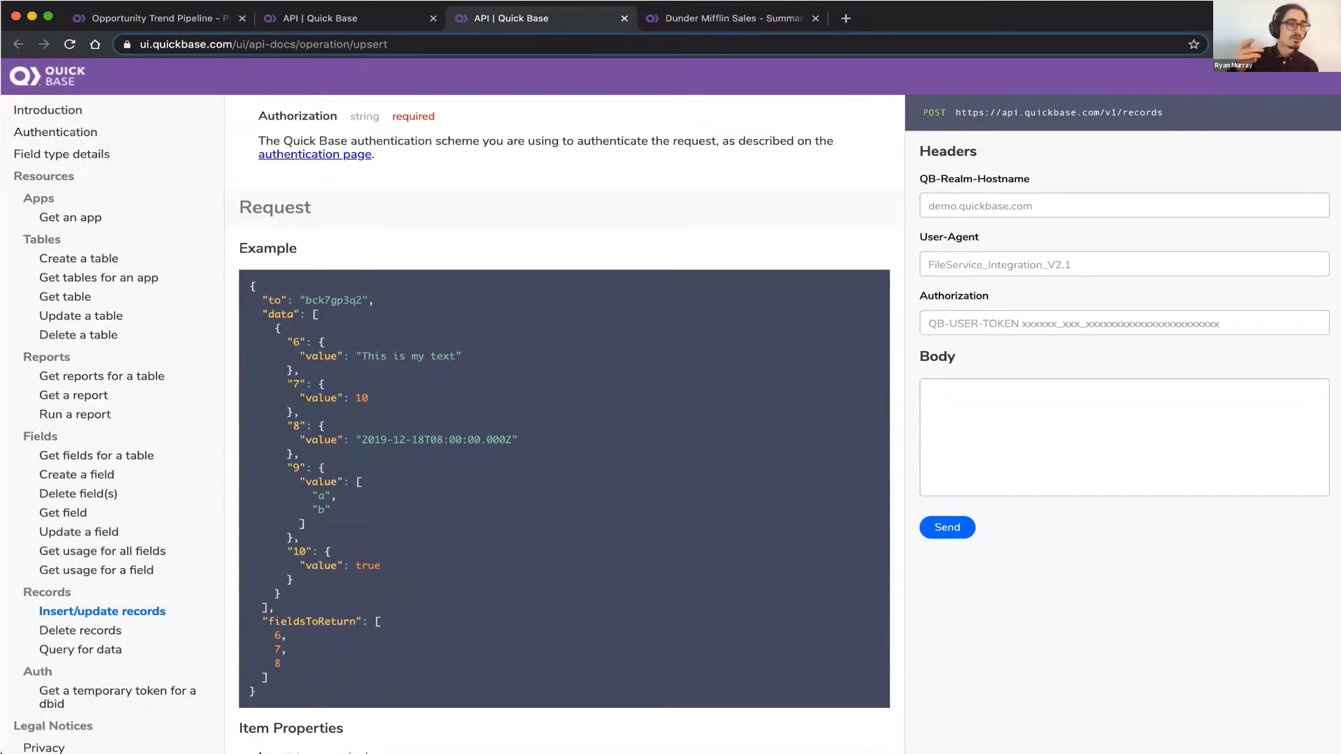
left_click(230, 17)
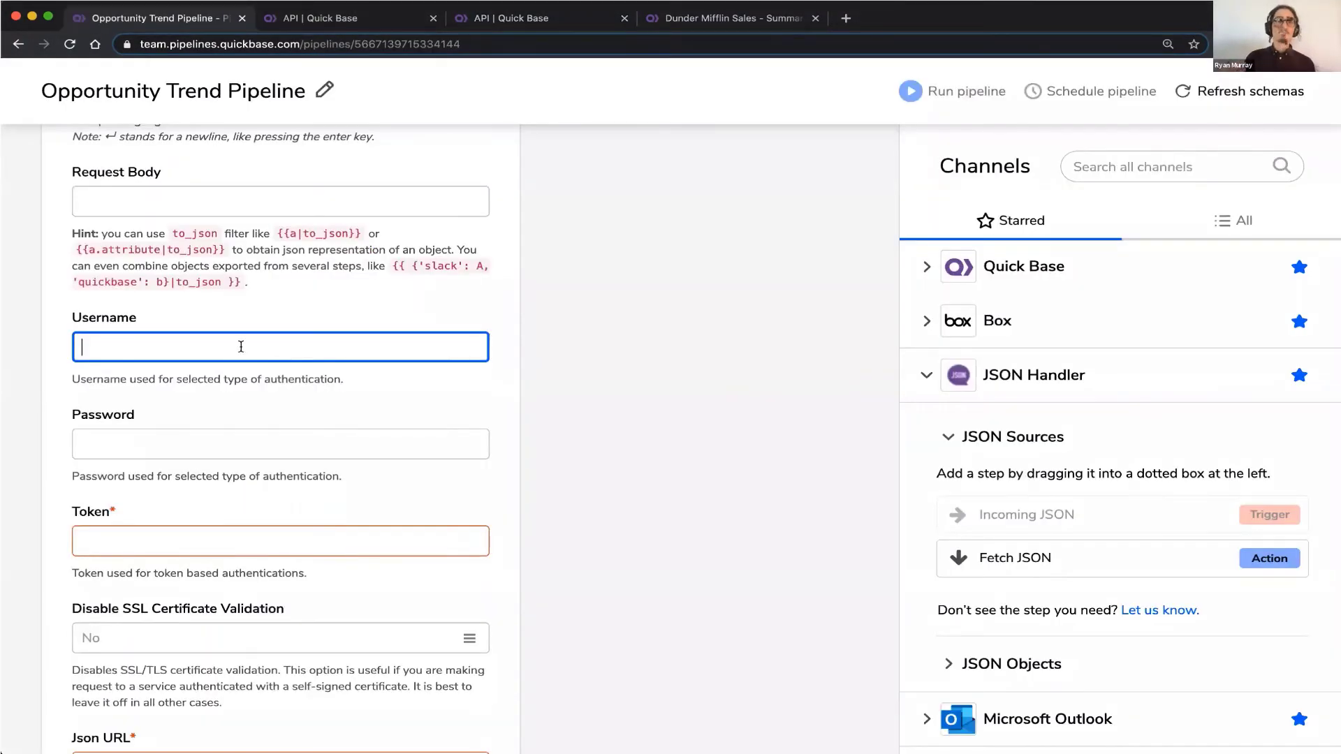
left_click(198, 451)
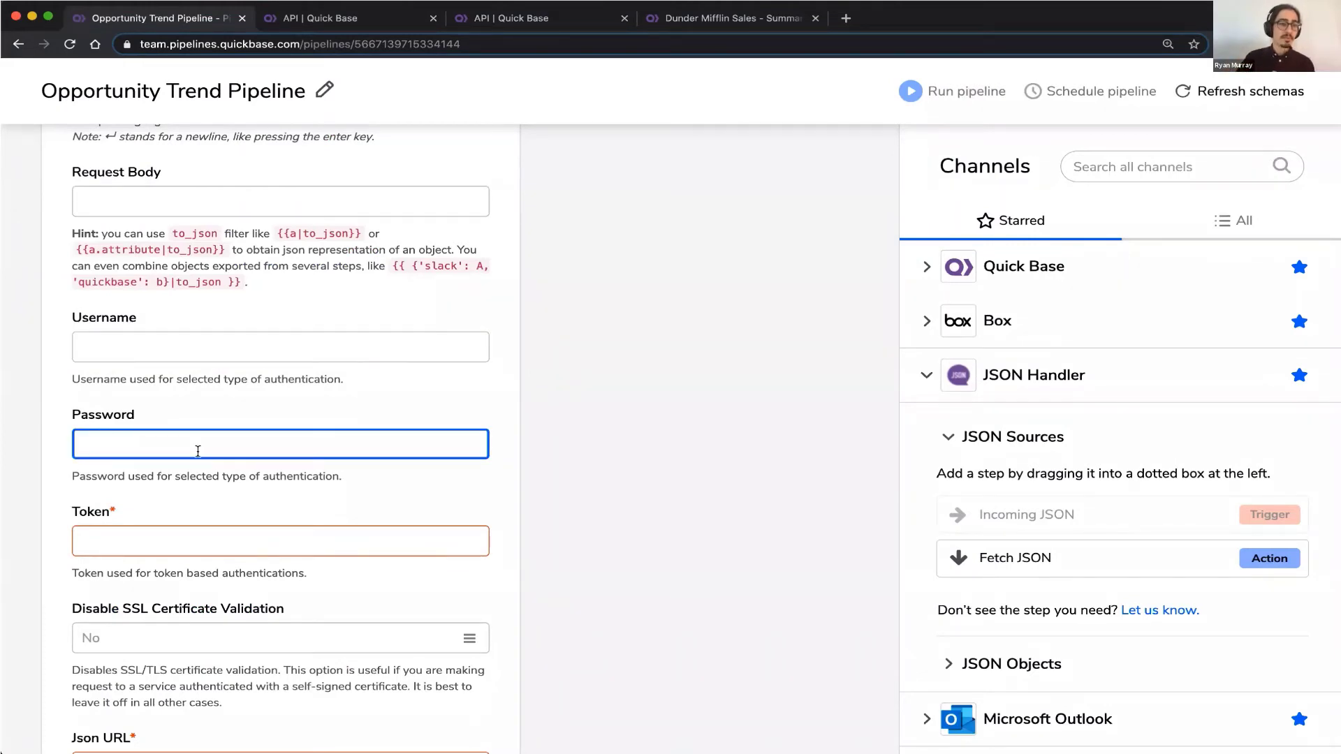
left_click(179, 542)
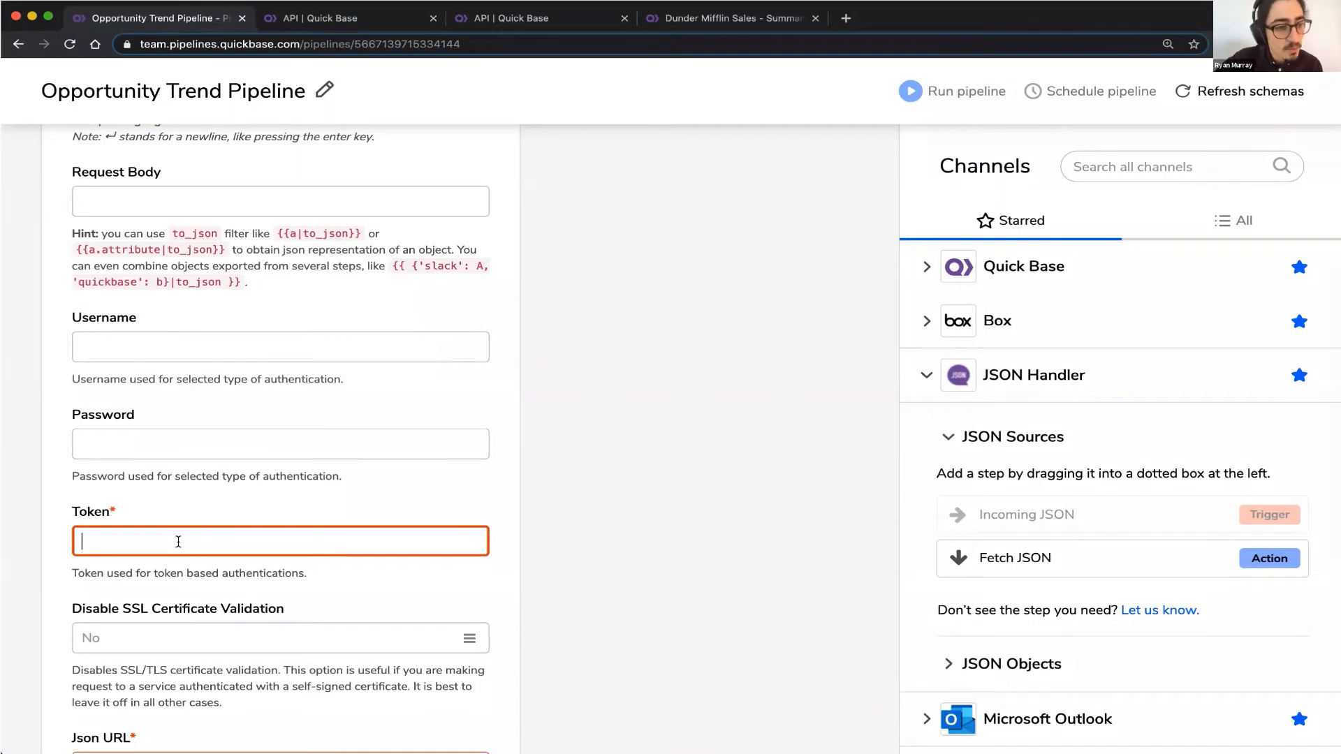
key("super+v")
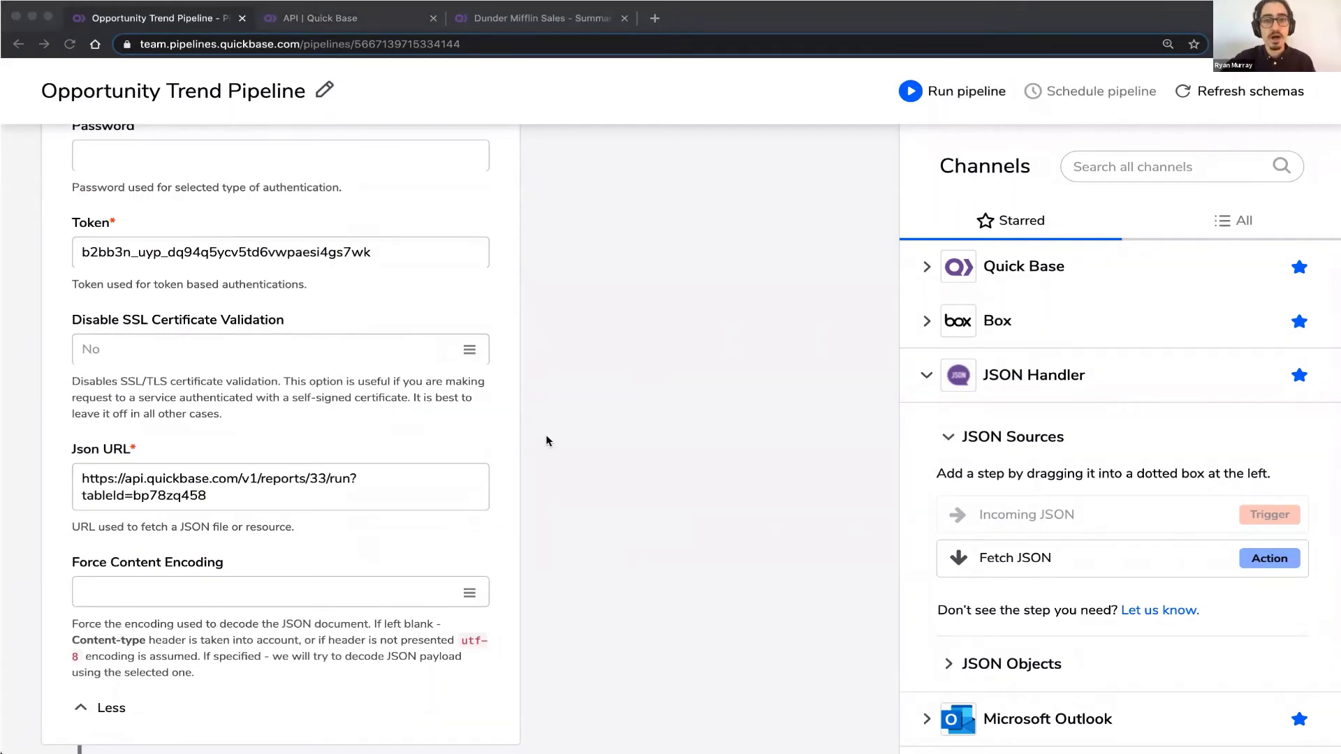
Step: Add the JSON Handler's Iterate over JSON records query as the step after Fetch JSON
left_click(978, 664)
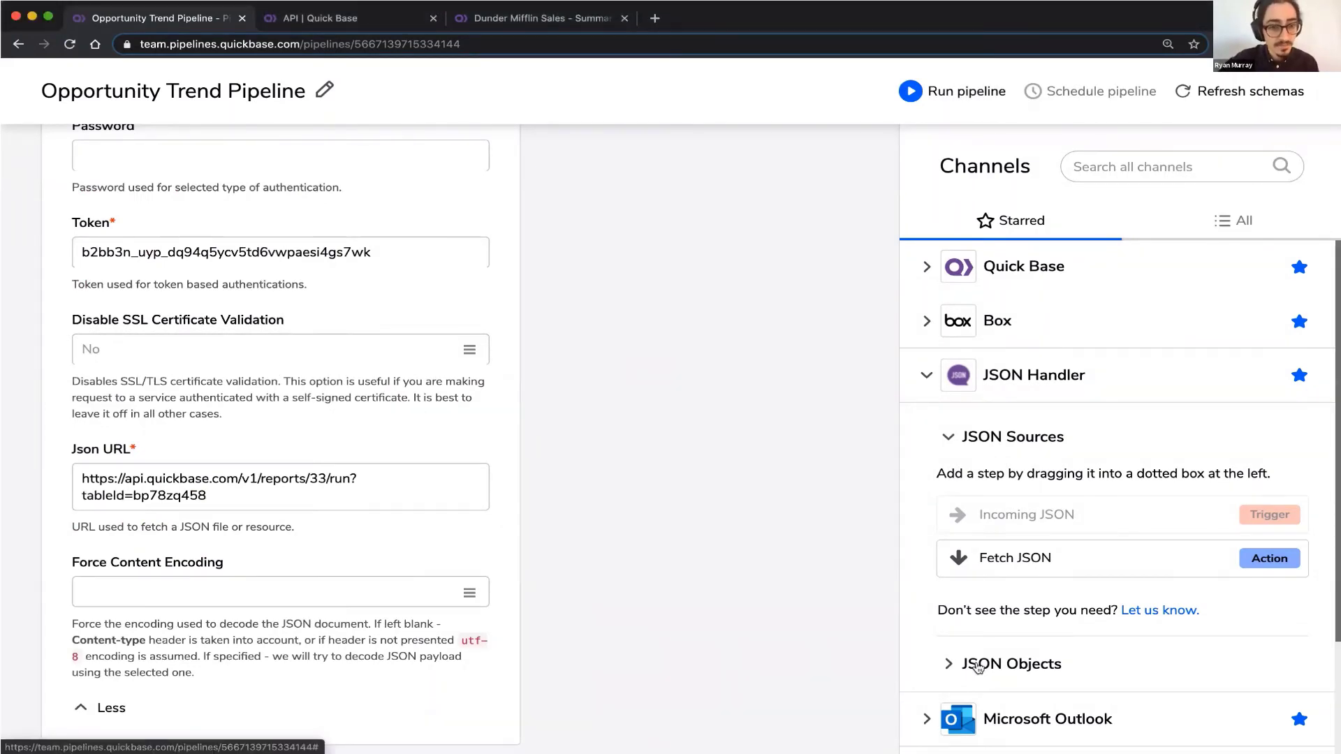
left_click(977, 665)
scroll(497, 559, "down", 1)
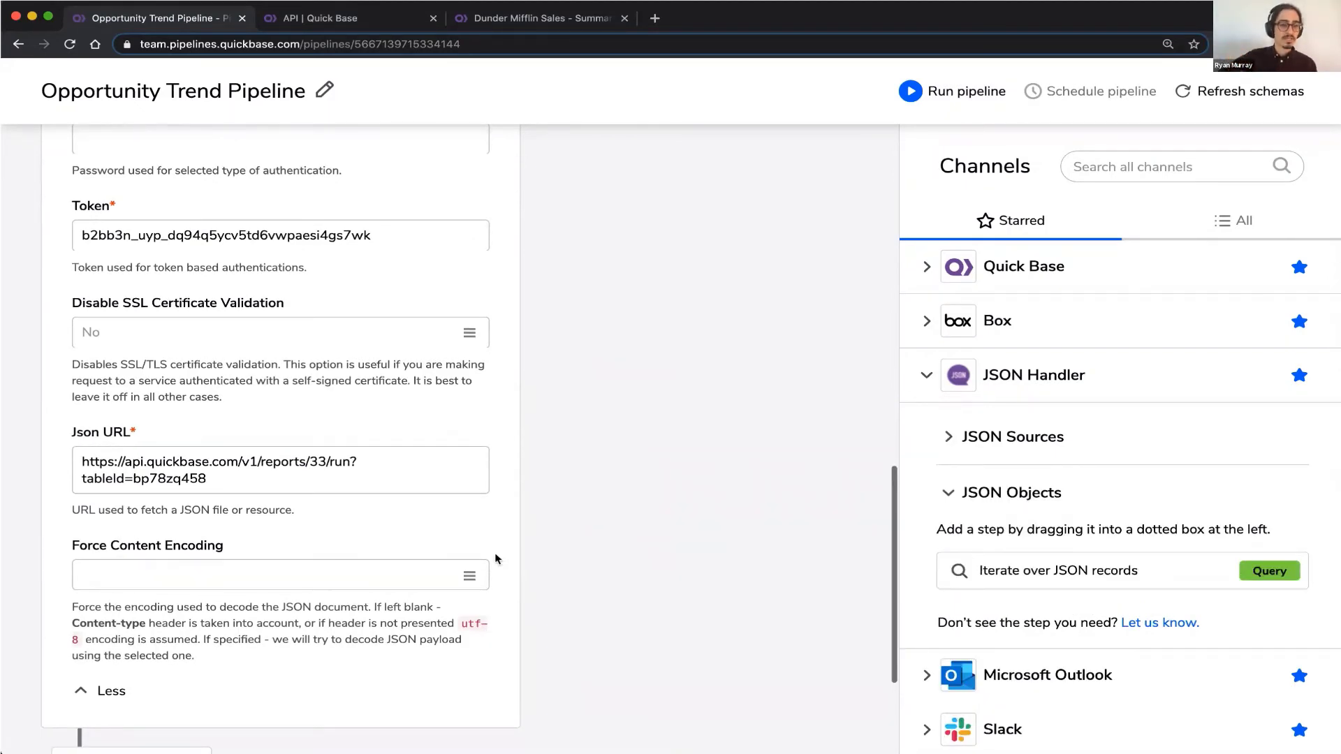
left_click_drag(1058, 571, 312, 468)
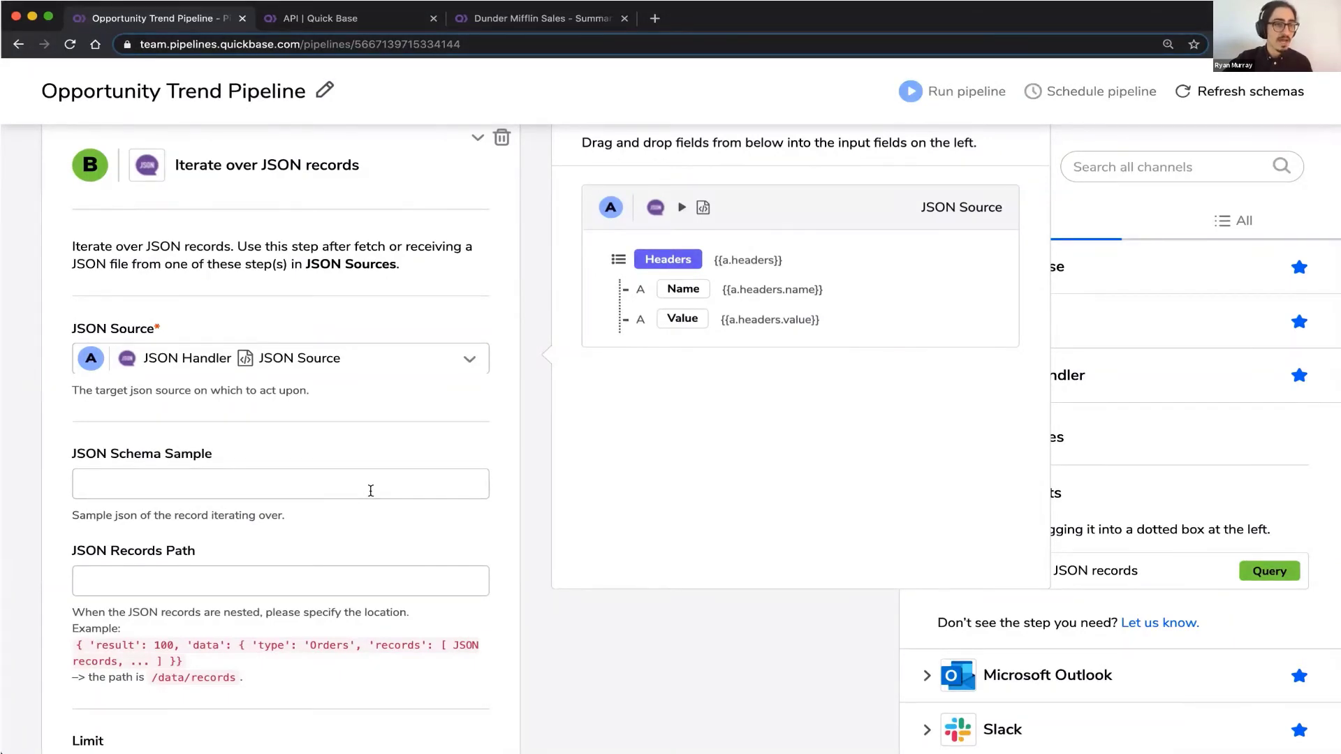
Step: Collapse the Iterate over JSON records step and delete the For each loop beneath it
left_click(479, 143)
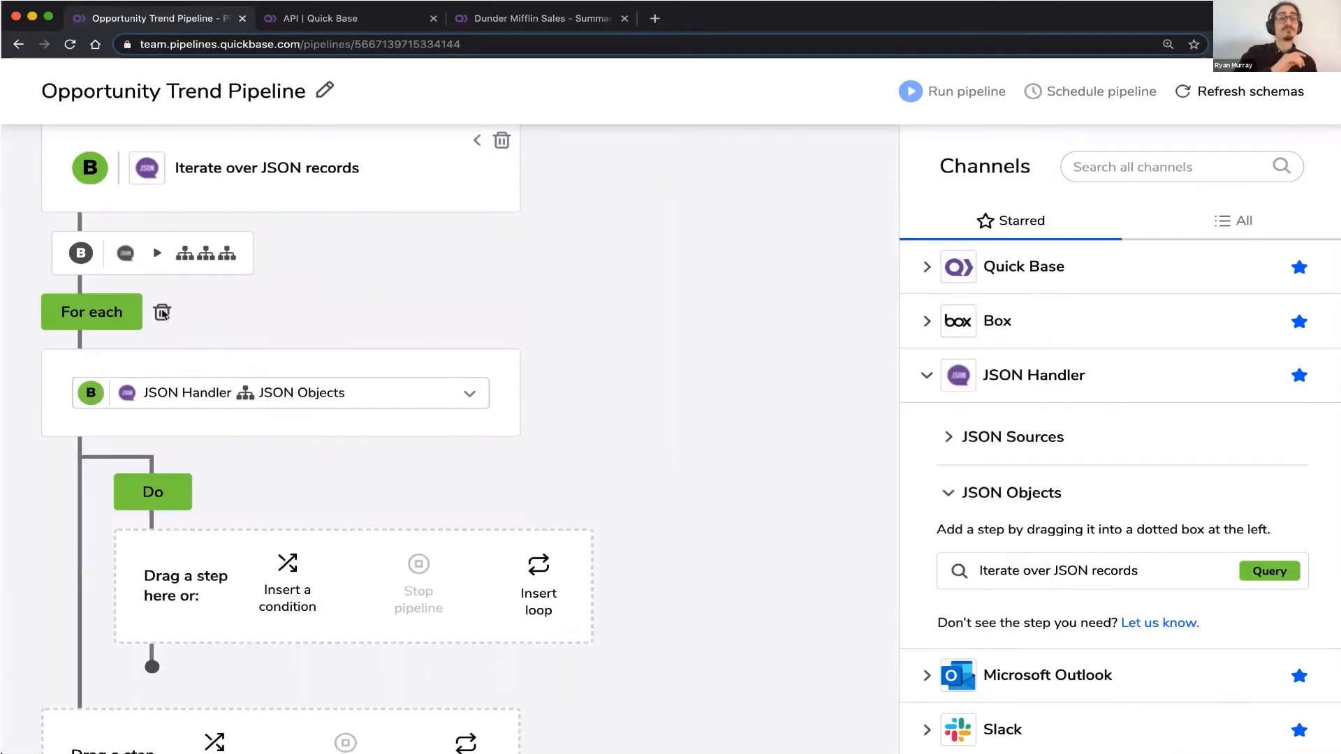
left_click(162, 313)
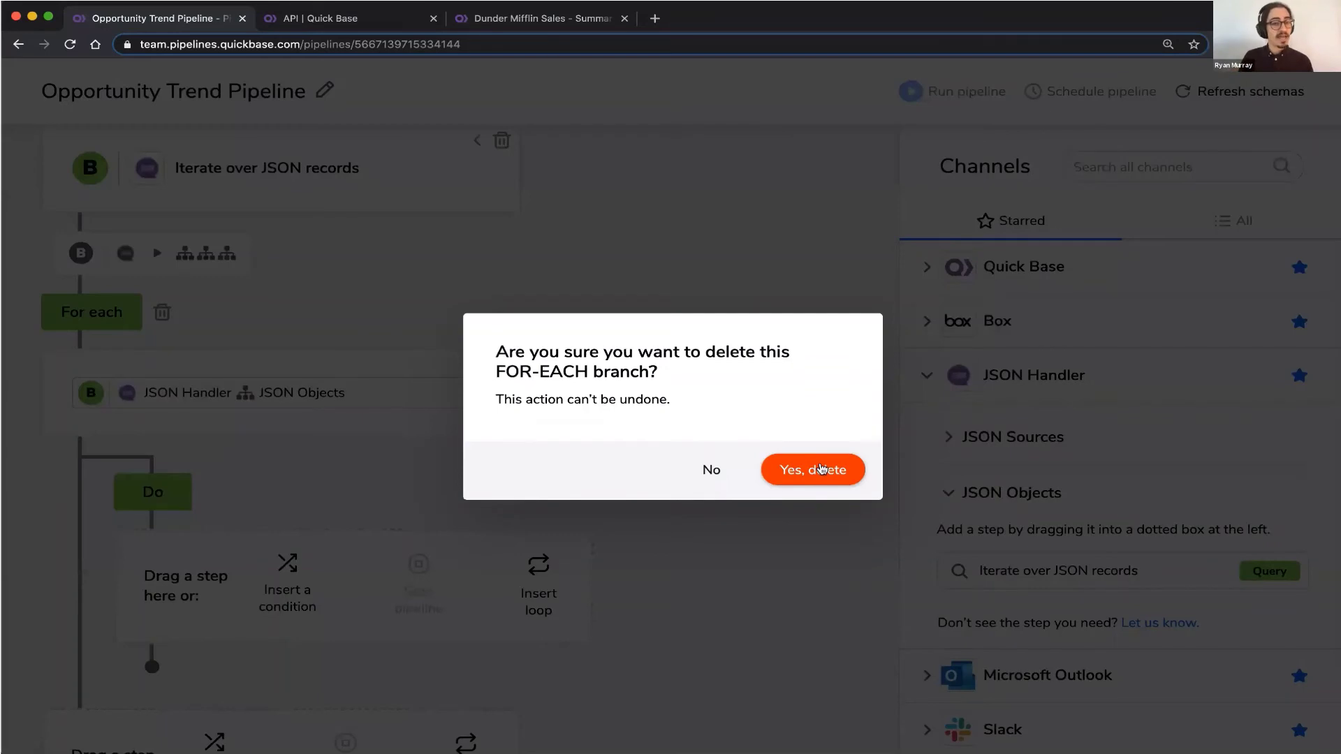
left_click(817, 469)
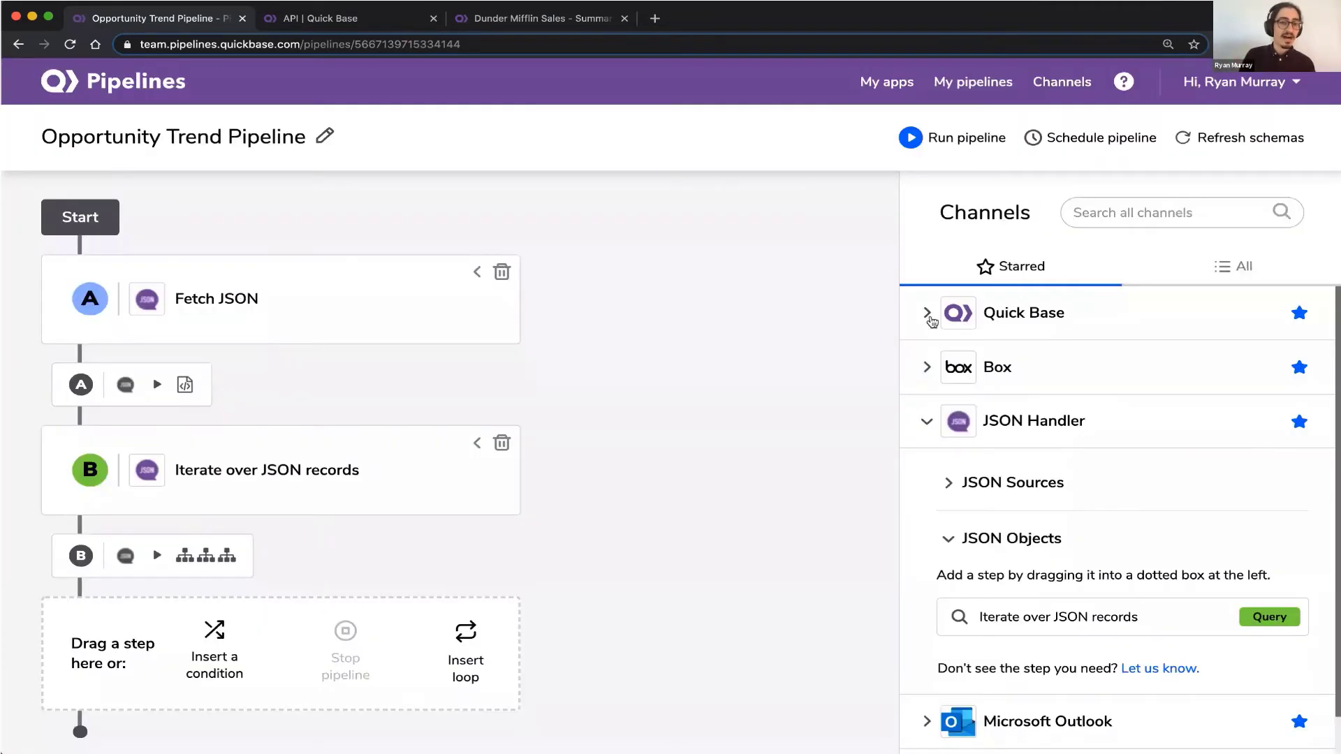
Step: Add a Quick Base Create Record step after the JSON iteration and set its table to Dunder Mifflin Sales: Opportunity Trend
left_click(928, 314)
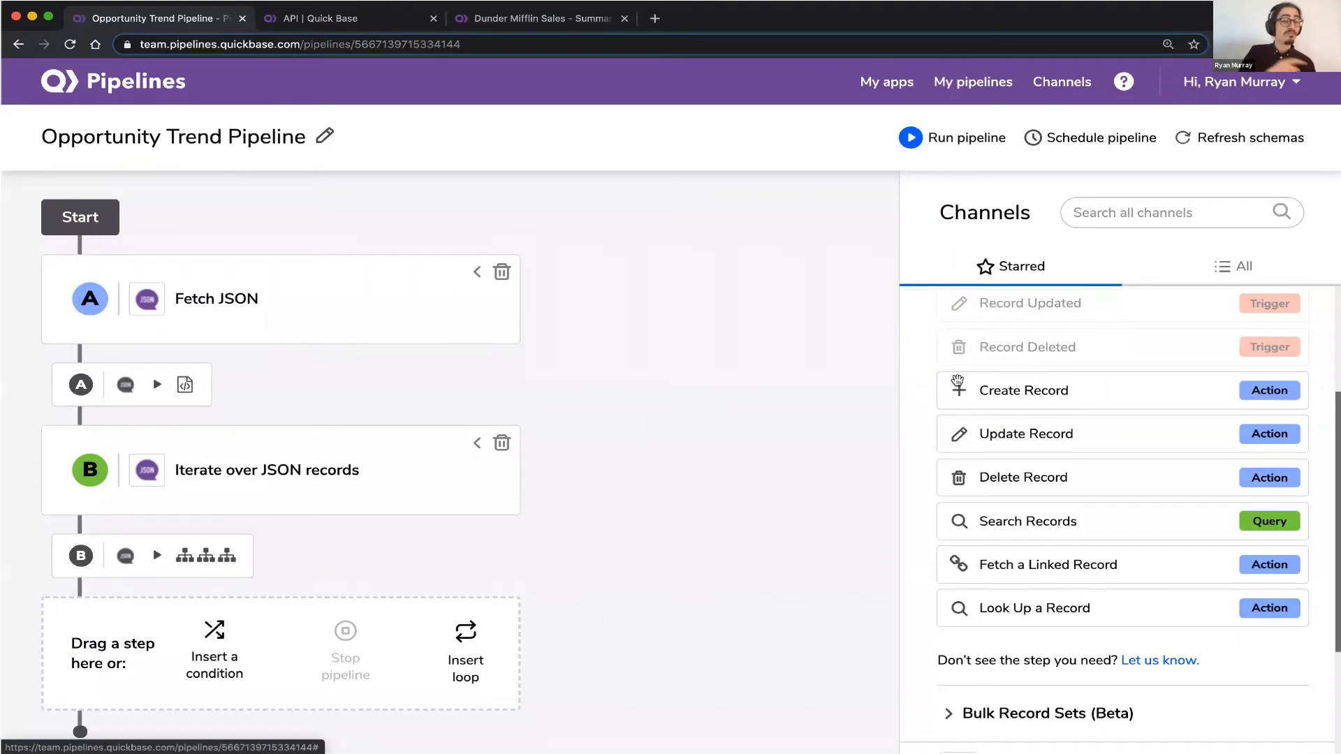
left_click_drag(958, 383, 222, 683)
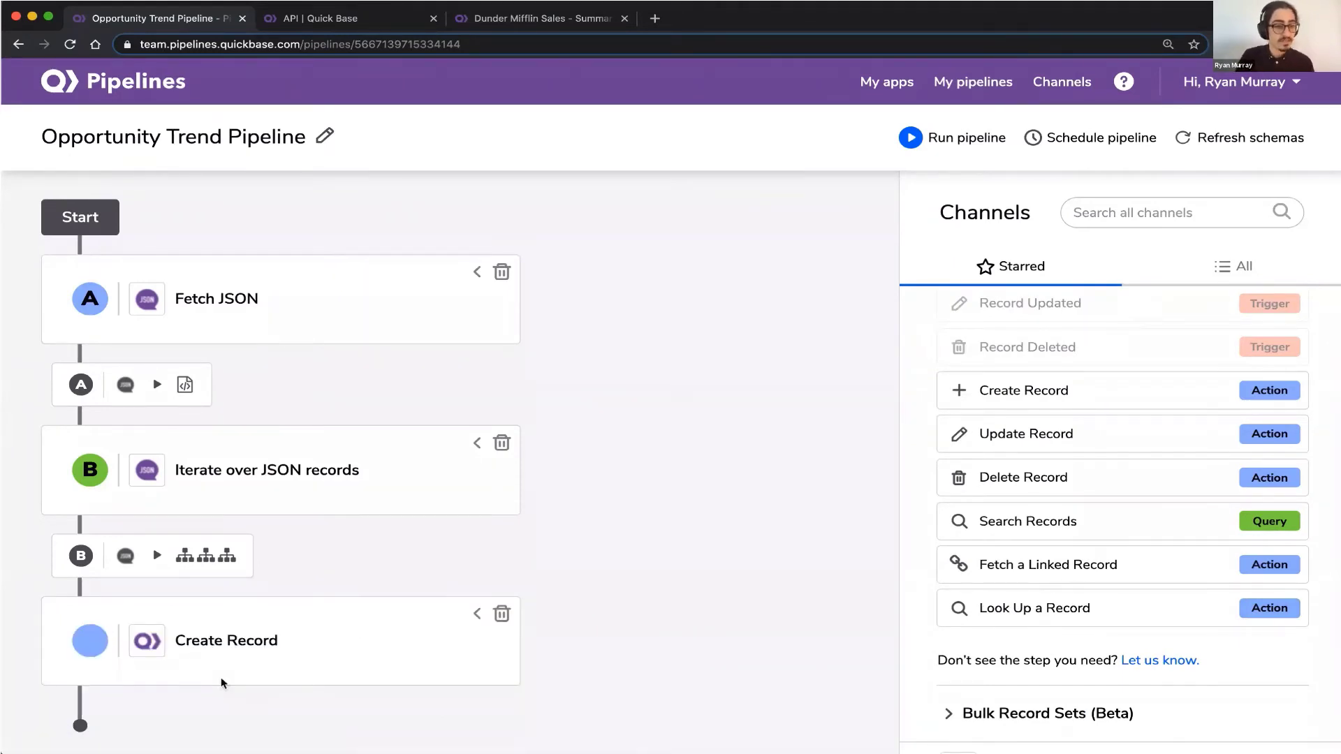
left_click(222, 683)
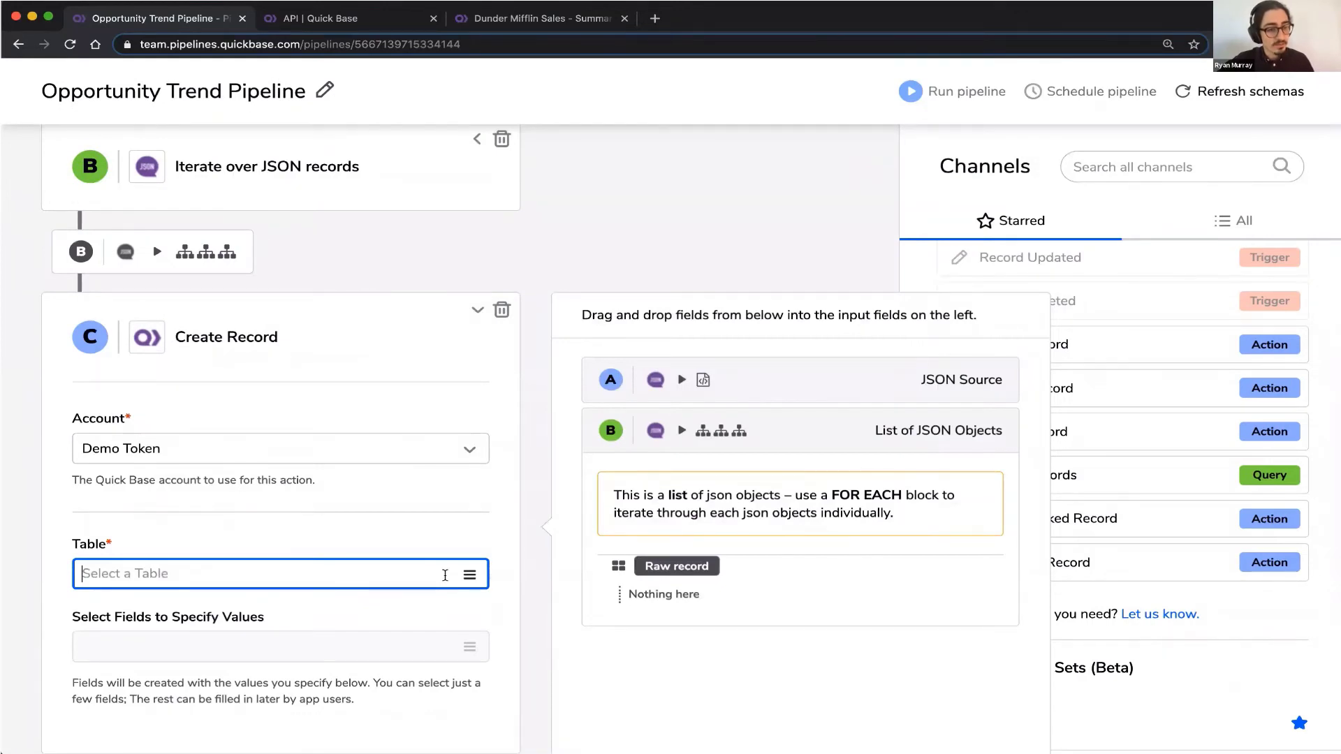
left_click(406, 567)
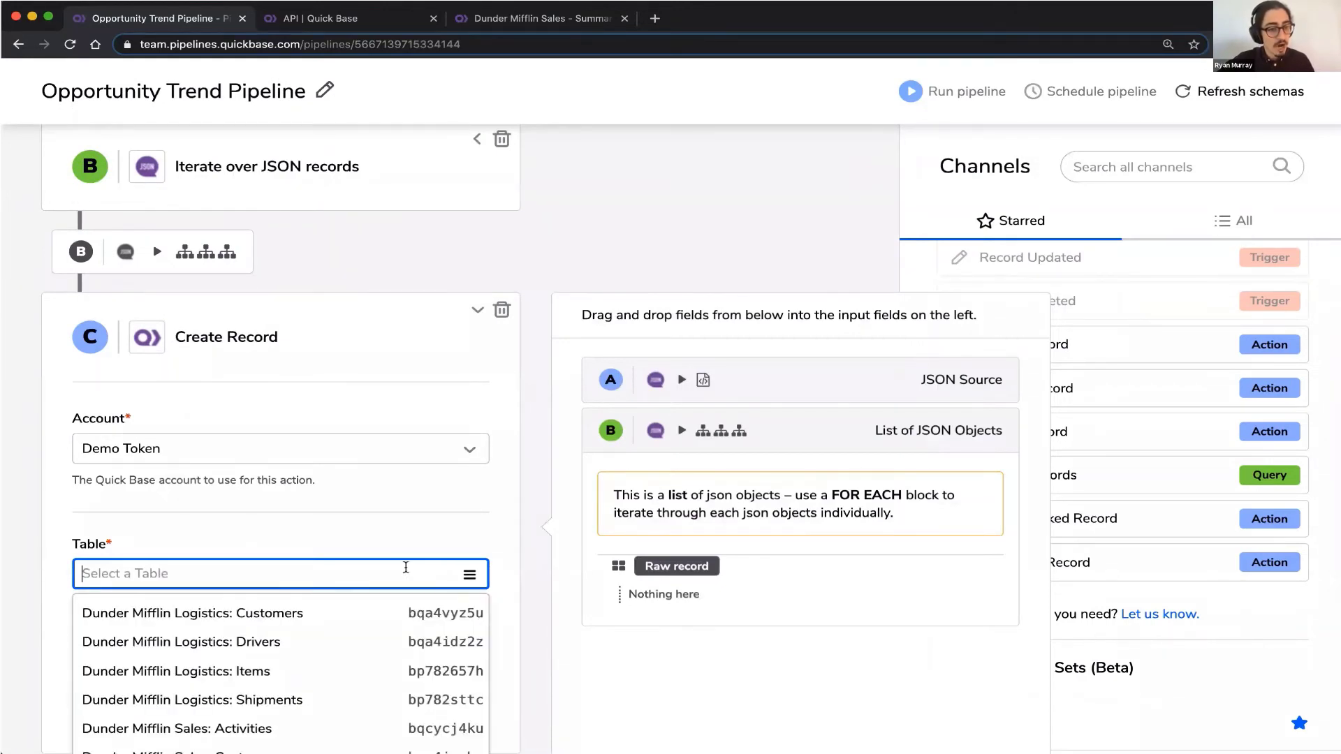
scroll(384, 605, "down", 2)
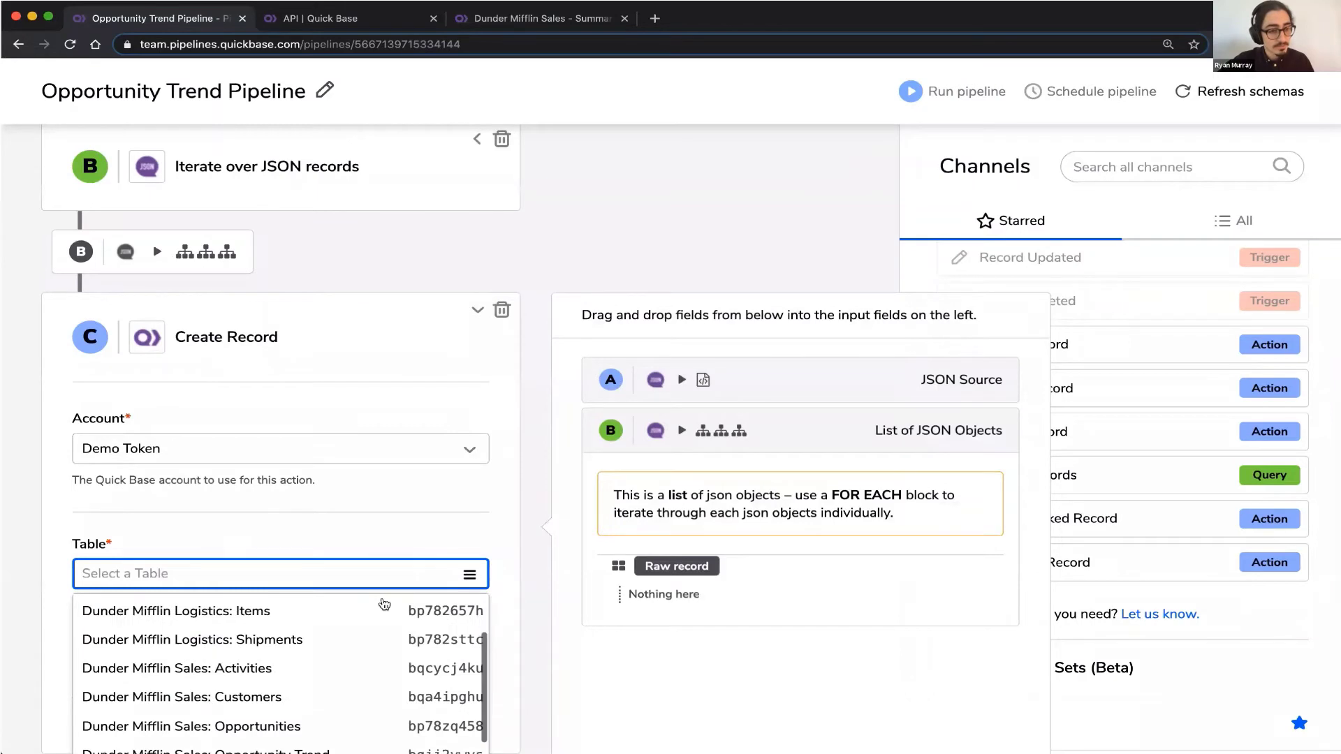
left_click(381, 742)
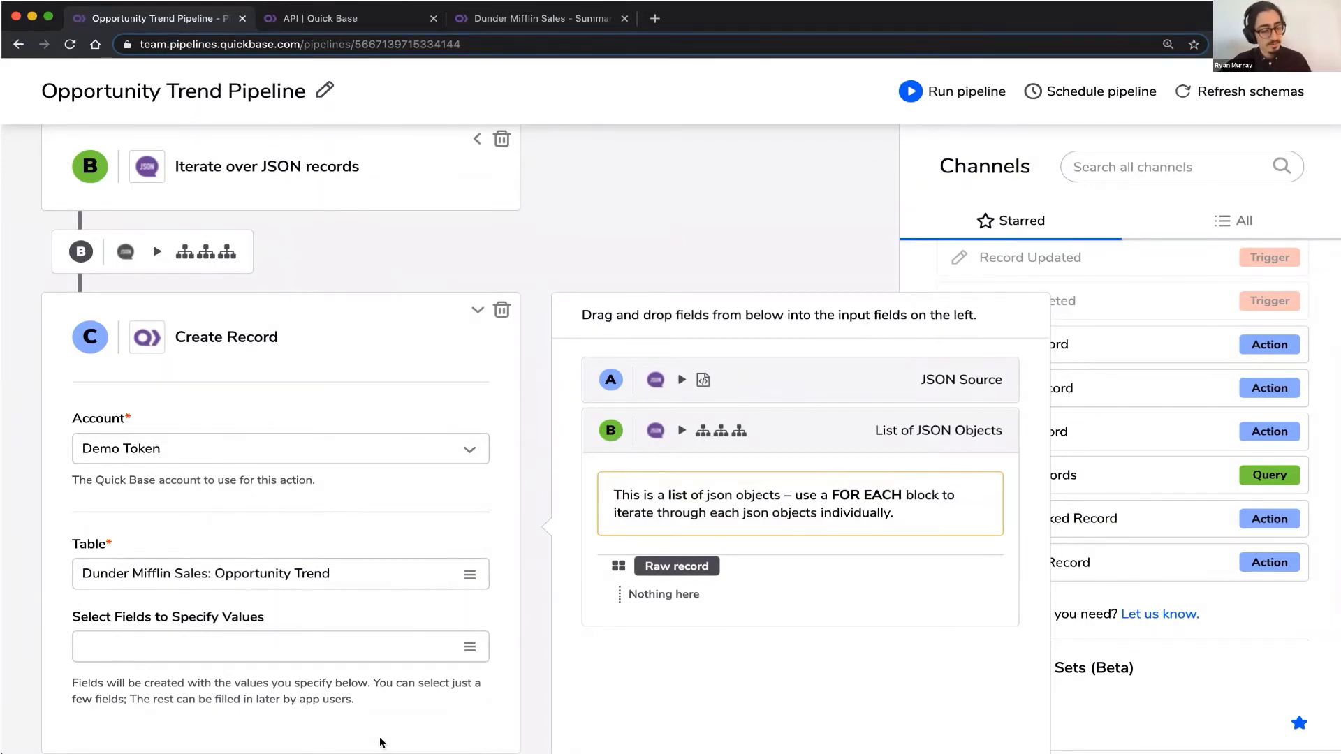
Step: Select the Number of Opps and Opportunity $ fields for Dead, Lost, O1, O2, O3, O4 and Won as the fields to specify
left_click(361, 648)
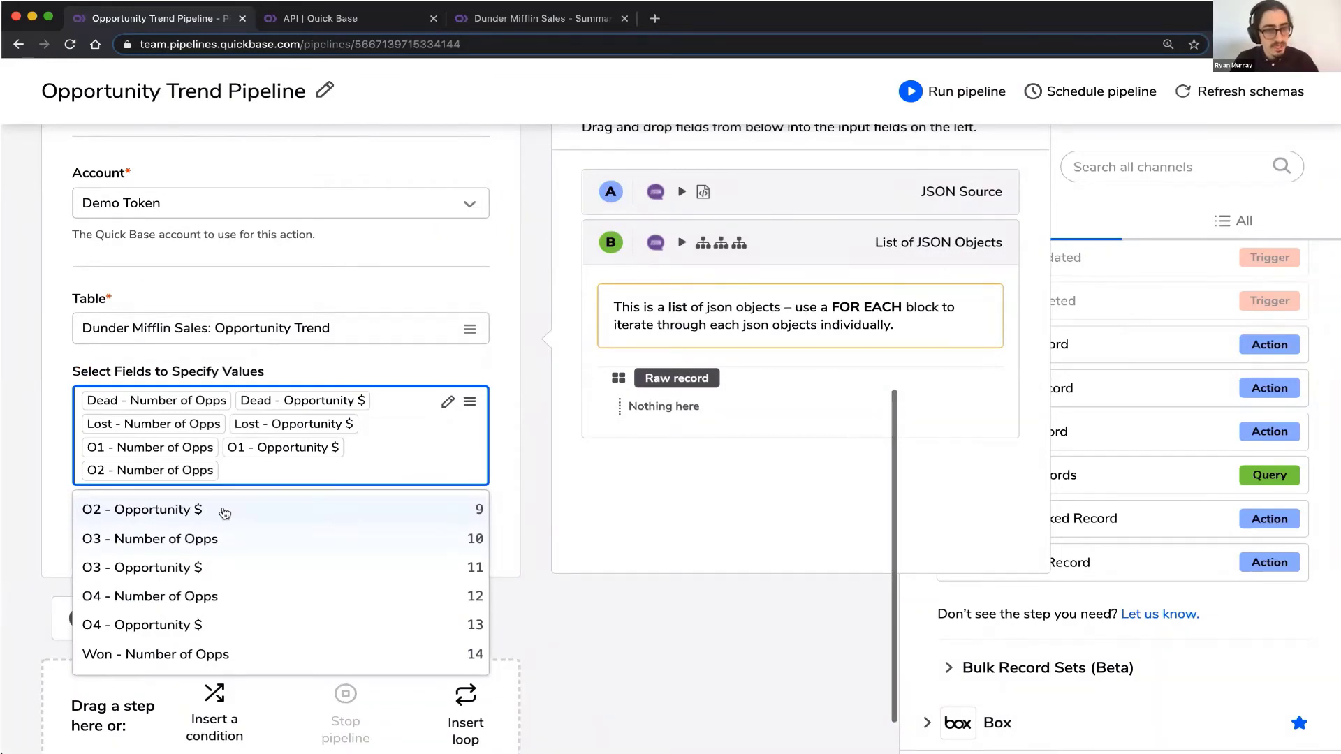
left_click(224, 513)
left_click(224, 513)
left_click(223, 538)
left_click(224, 538)
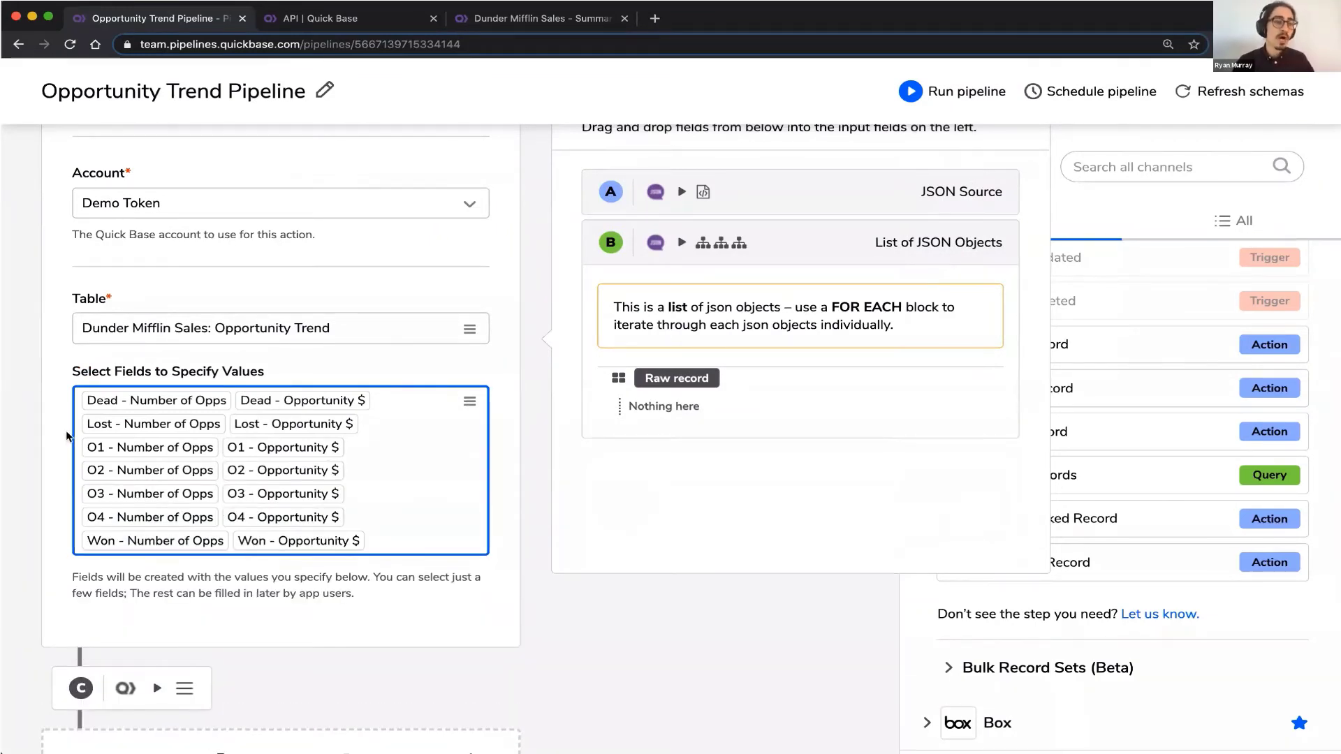
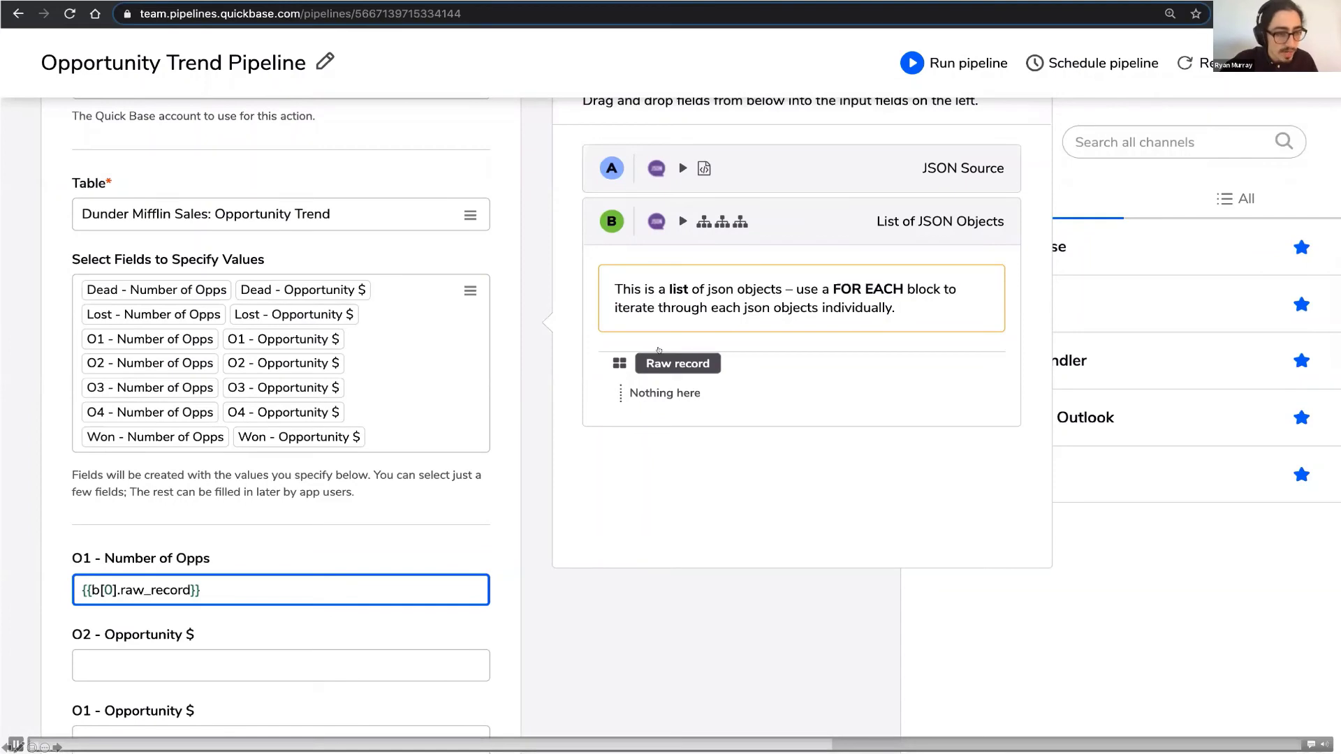
Step: Set O1 - Number of Opps to {{b[0].raw_record['data'][0]['3'].value}}
type("[0].raw_record['data']")
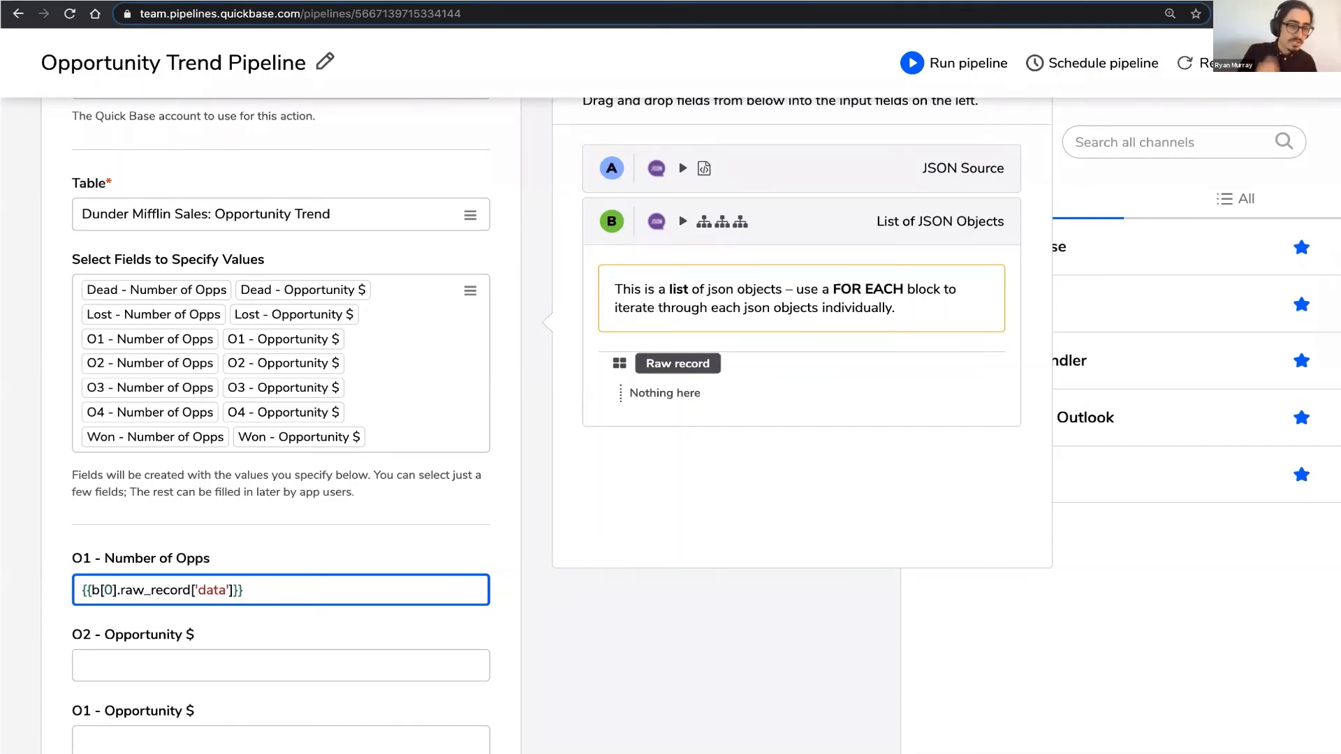
type("[0]['3'")
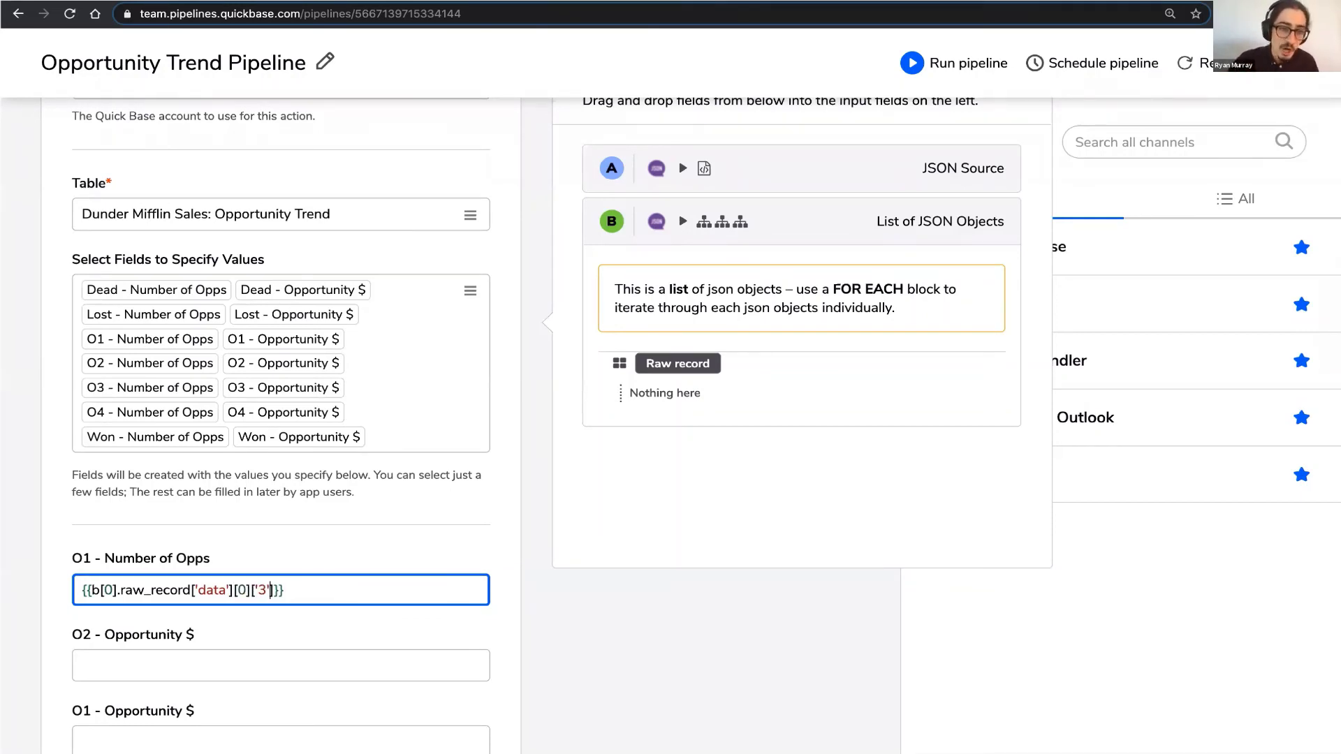
type("].value")
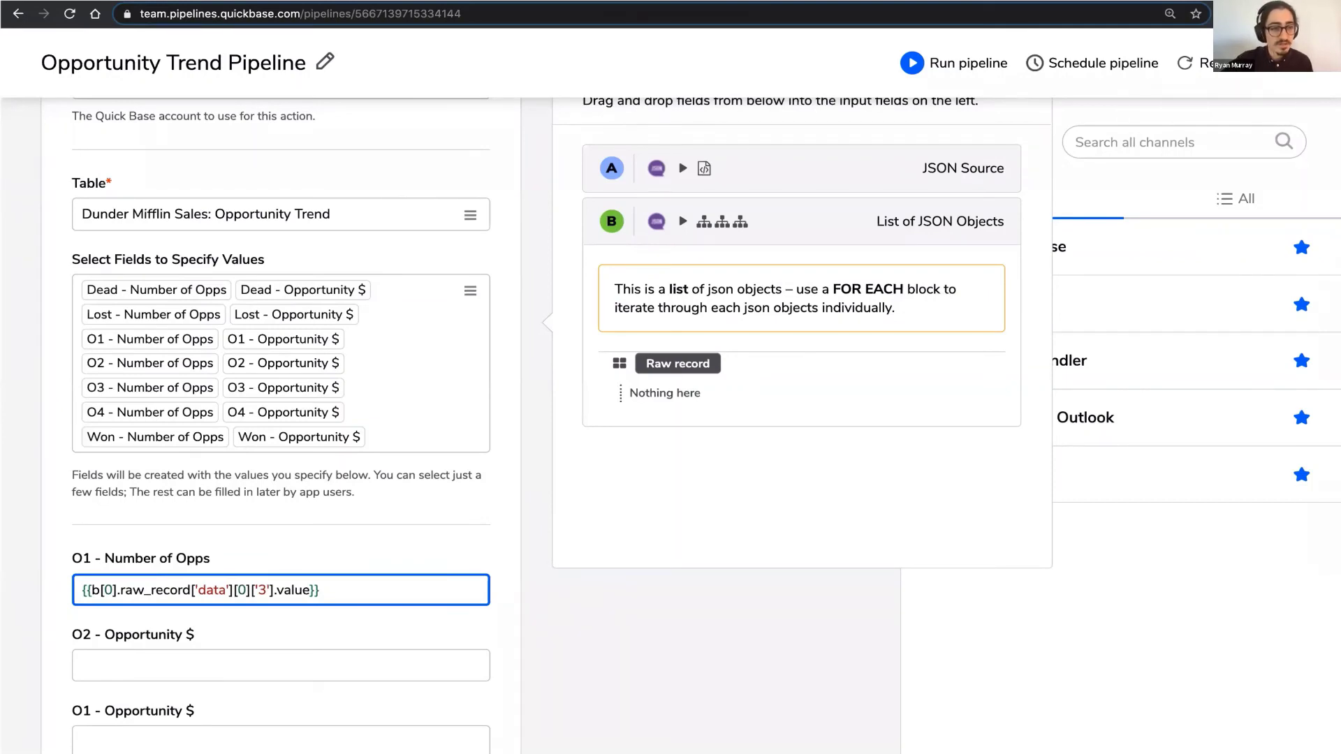
key("ctrl+a")
key("BackSpace")
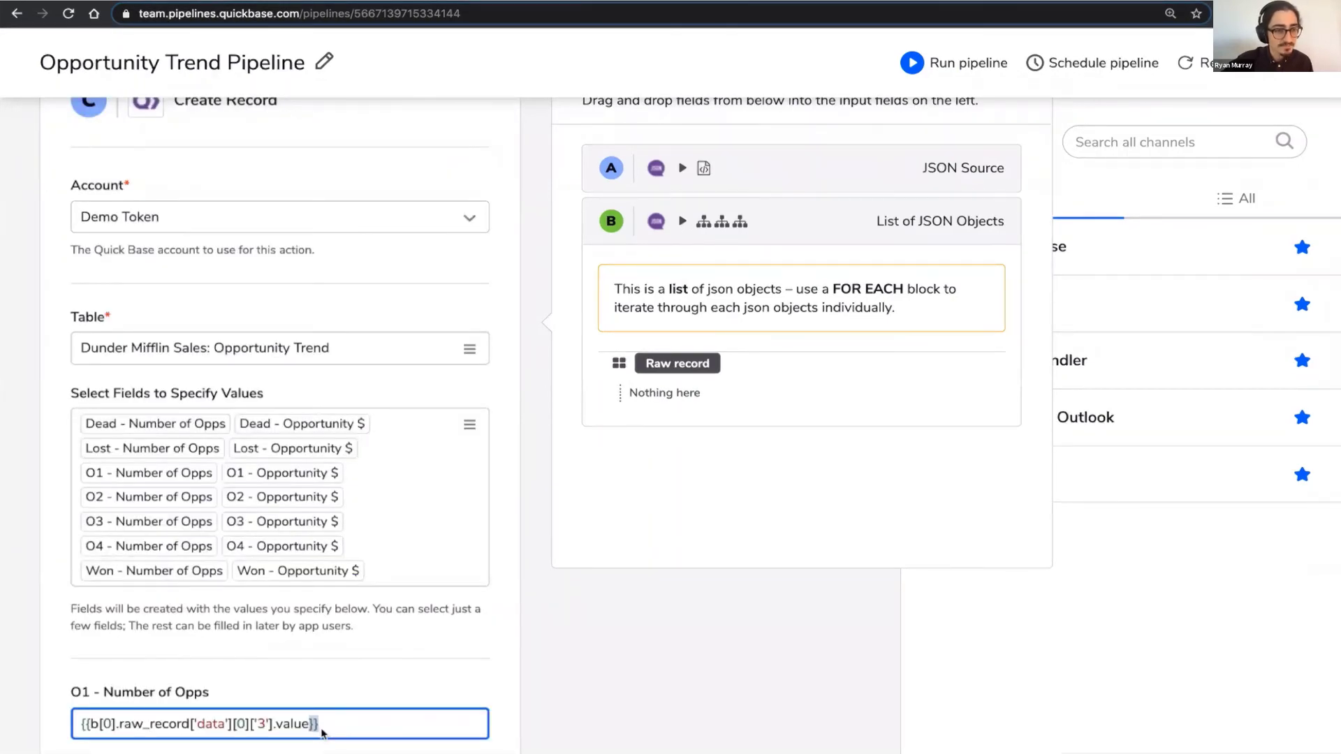
Step: Copy the O1 - Number of Opps expression into O1 - Opportunity $ and change its key, giving {{b[0].raw_record['data'][0]['4'].value}}
triple_click(321, 729)
right_click(282, 727)
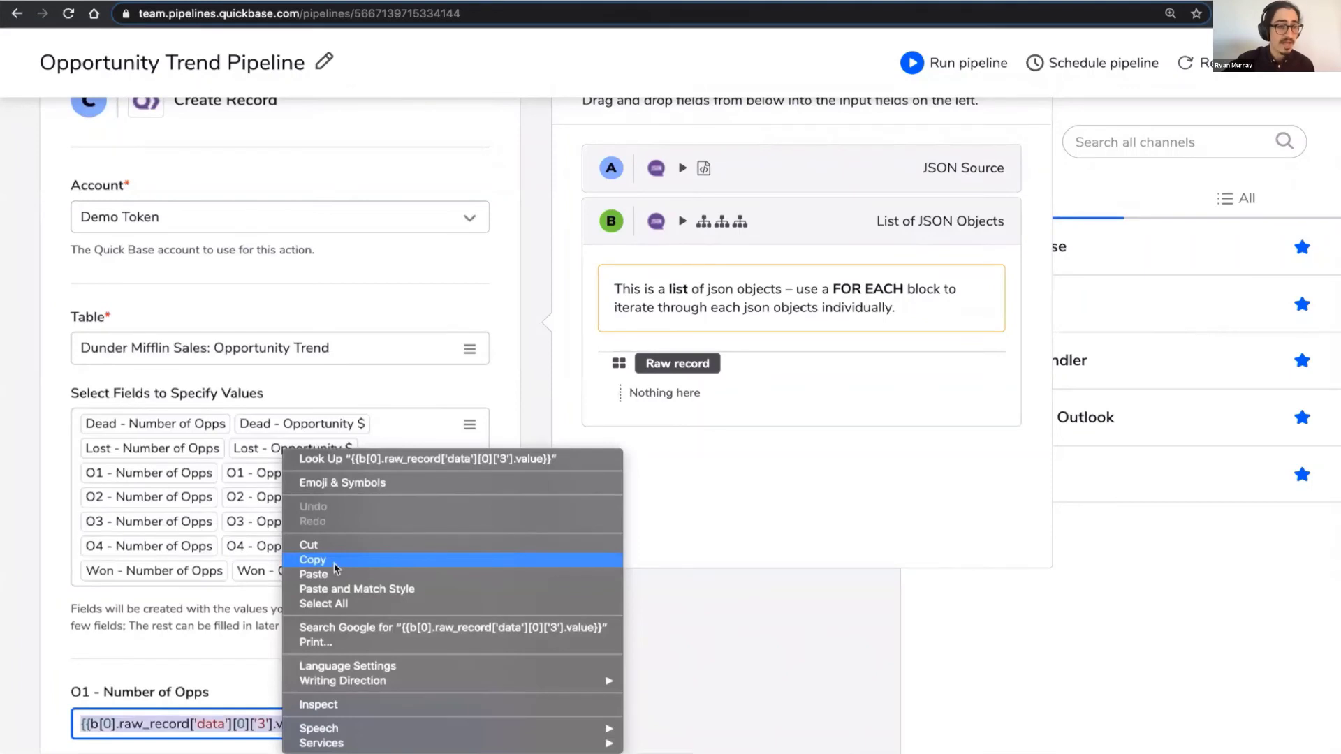
left_click(334, 563)
scroll(336, 715, "down", 2)
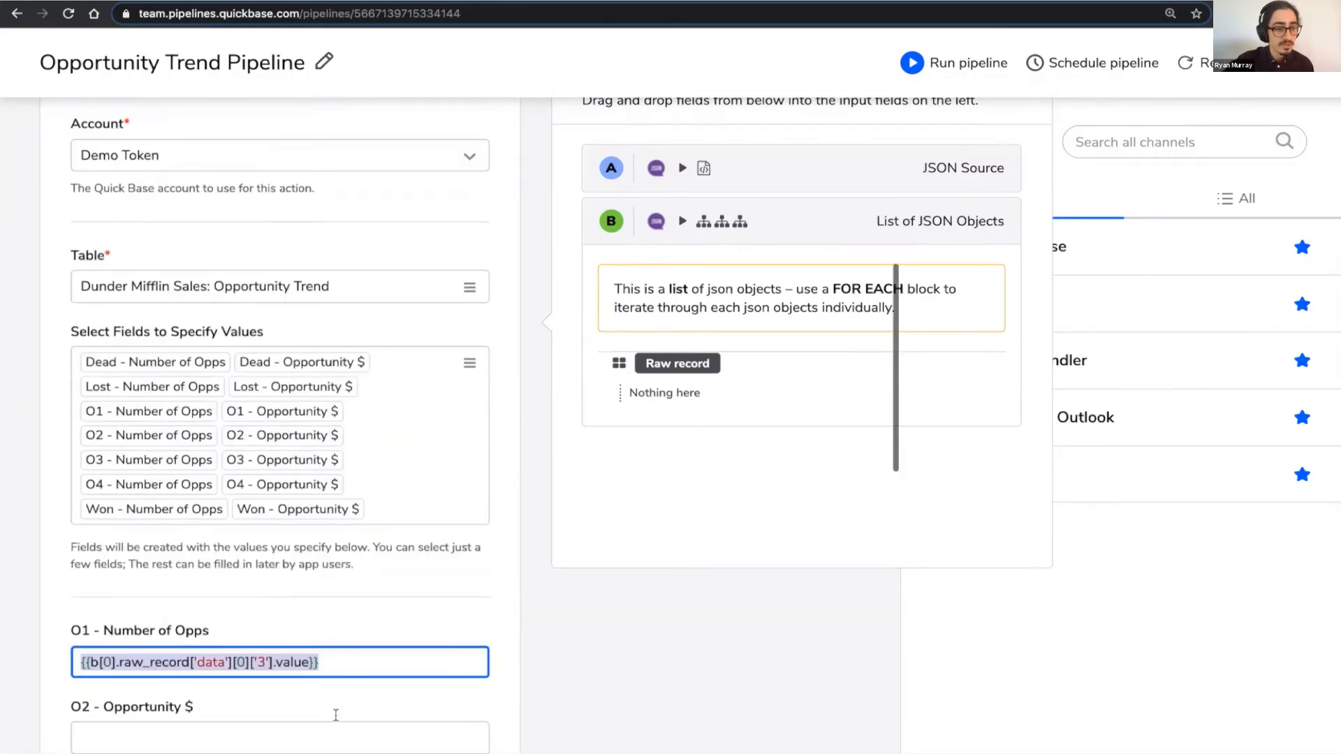
scroll(336, 715, "down", 3)
left_click(259, 618)
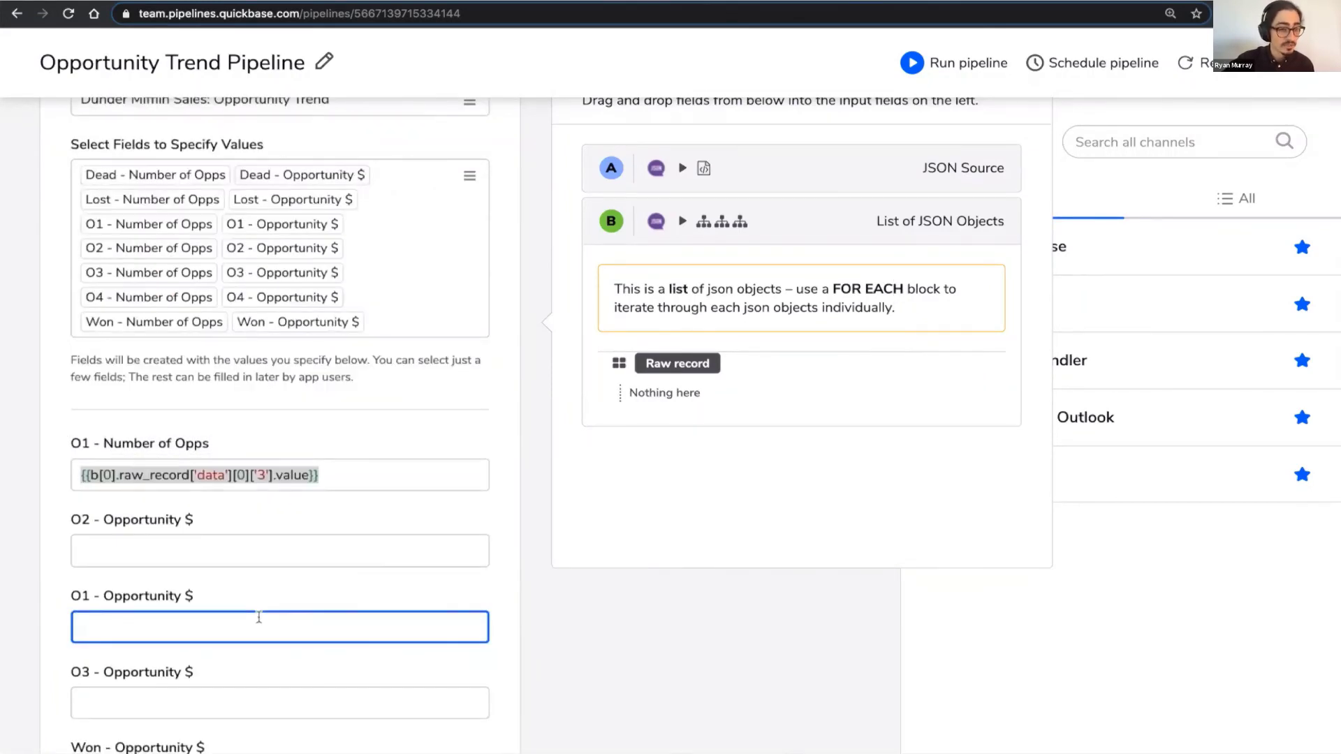
key("ctrl+v")
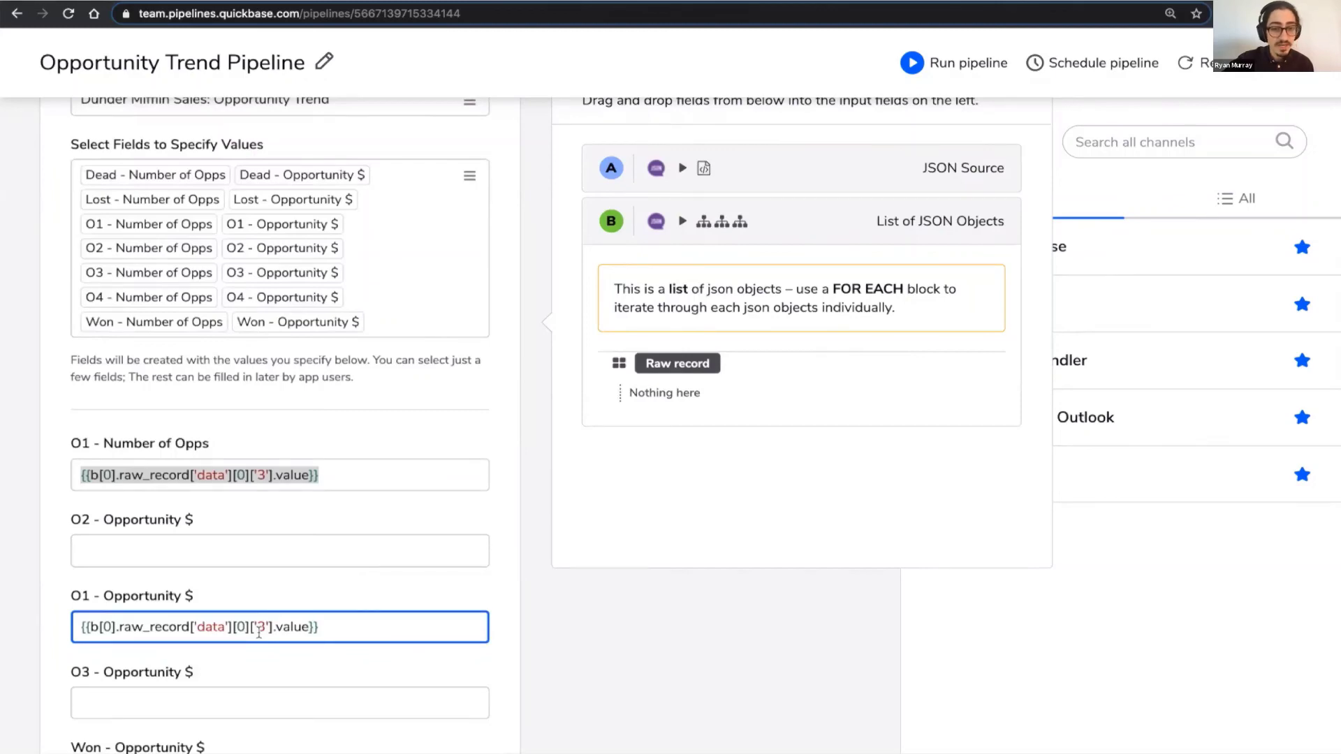
key("alt+Left")
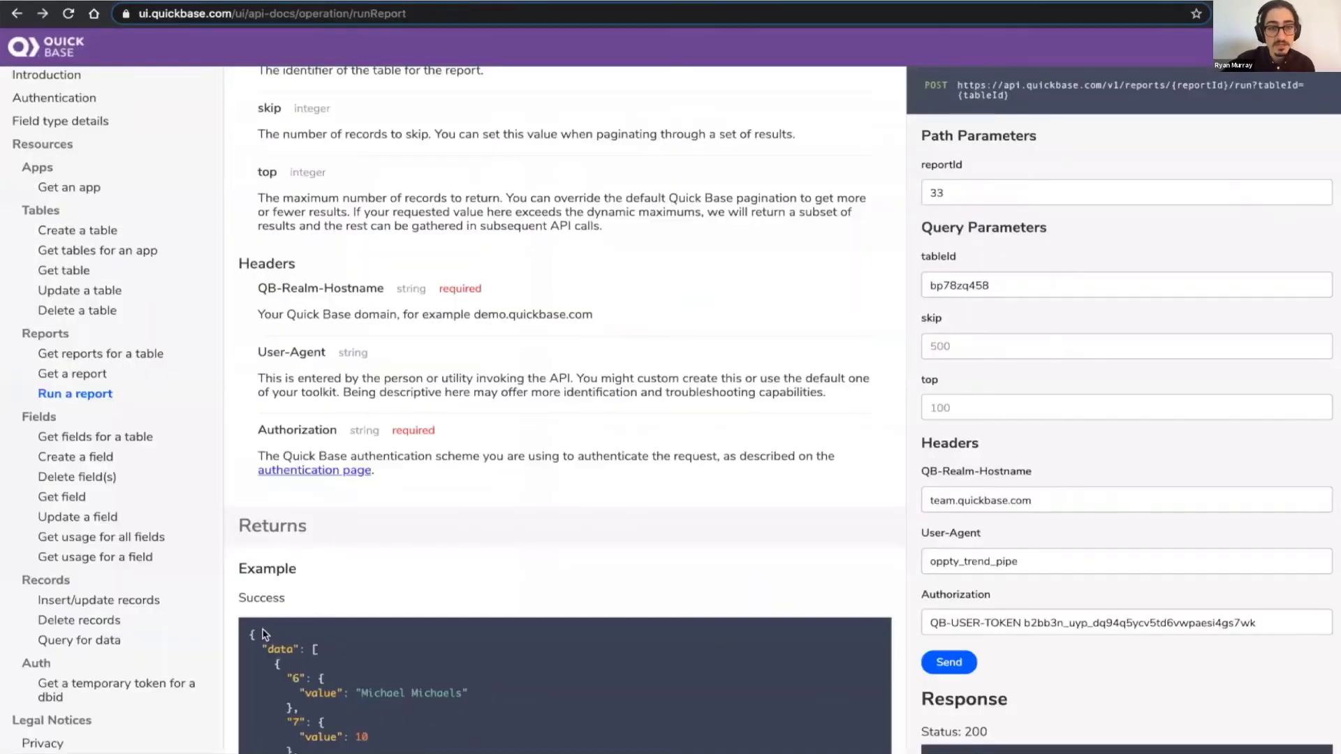
scroll(1010, 343, "down", 9)
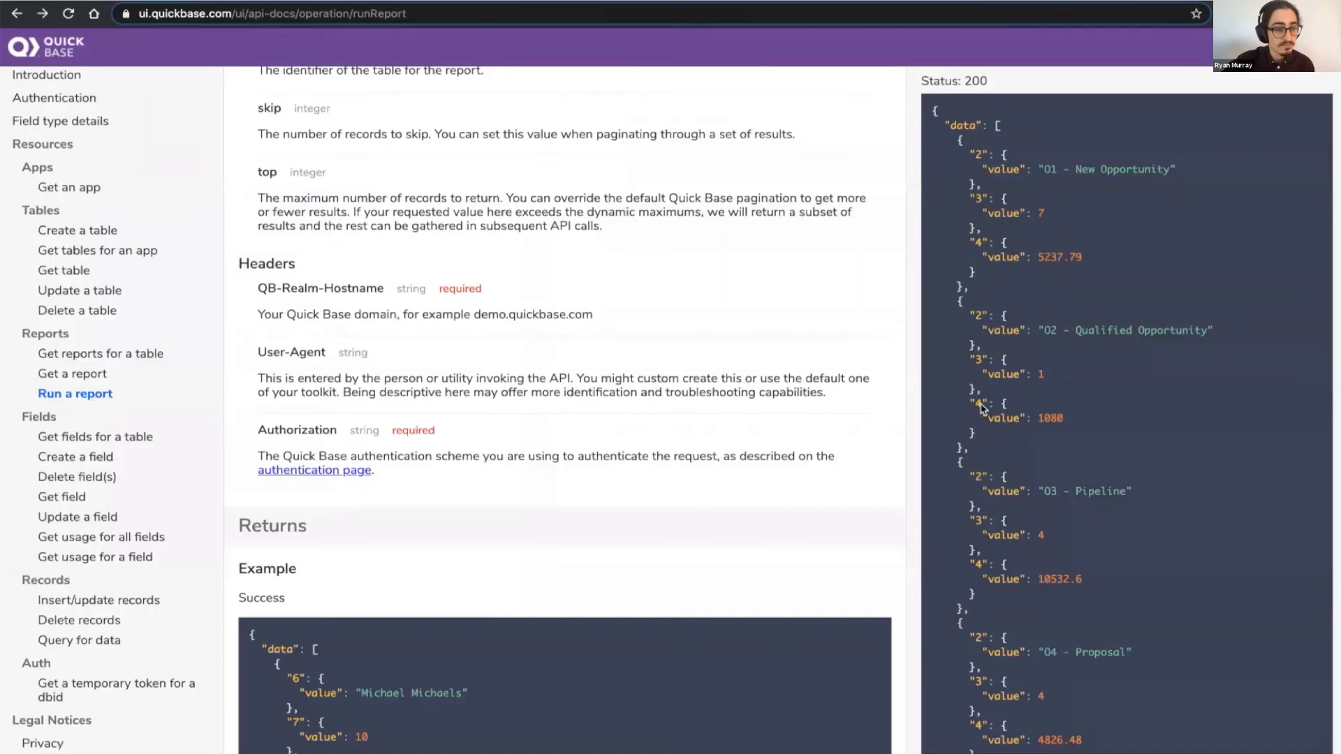
key("alt+Right")
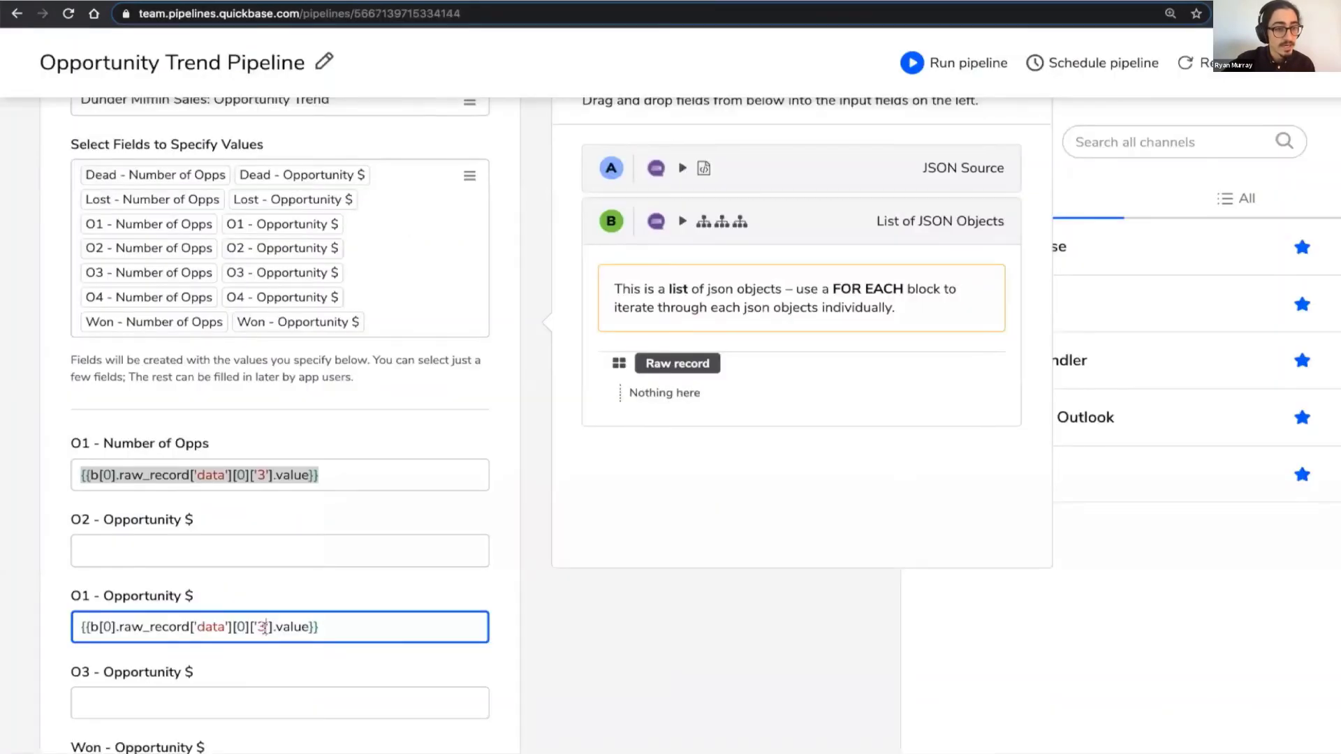
key("BackSpace")
type("4")
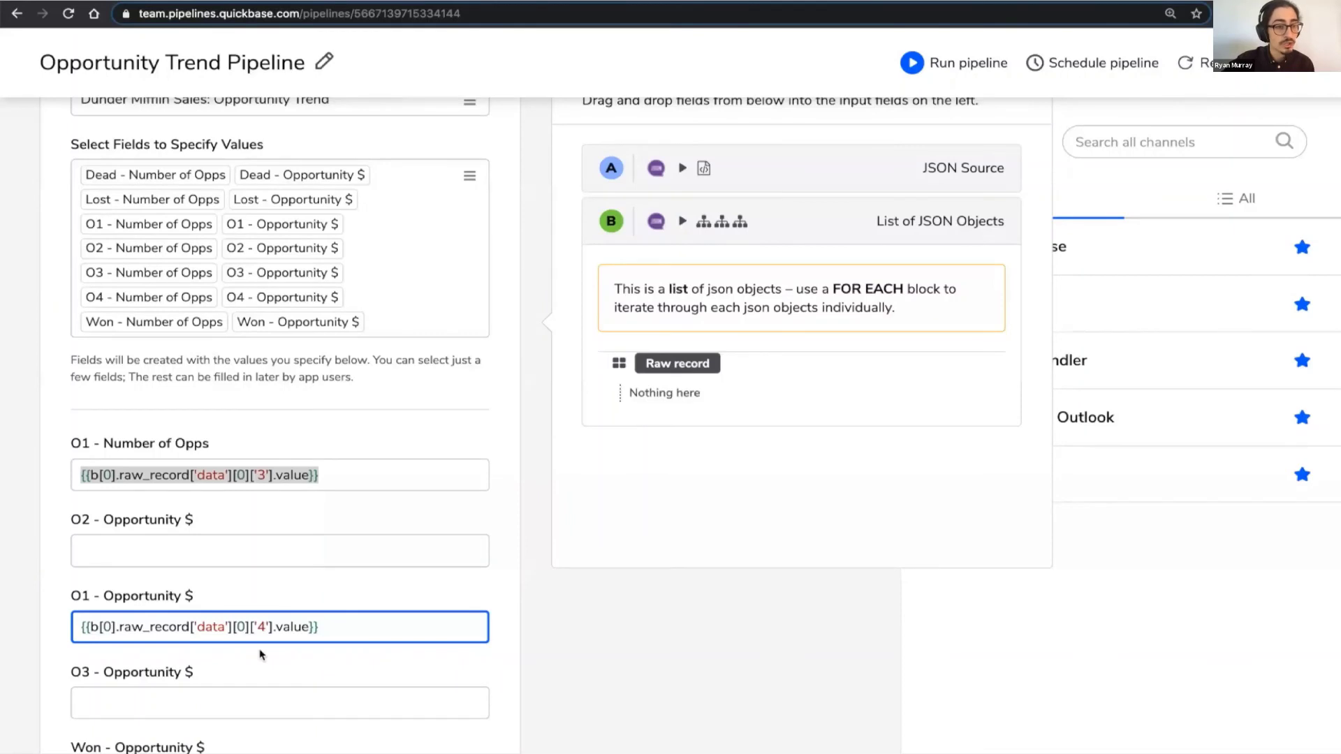
Step: Paste the copied expression into O2 - Number of Opps and change the data index, giving {{b[0].raw_record['data'][1]['3'].value}}
scroll(261, 654, "down", 6)
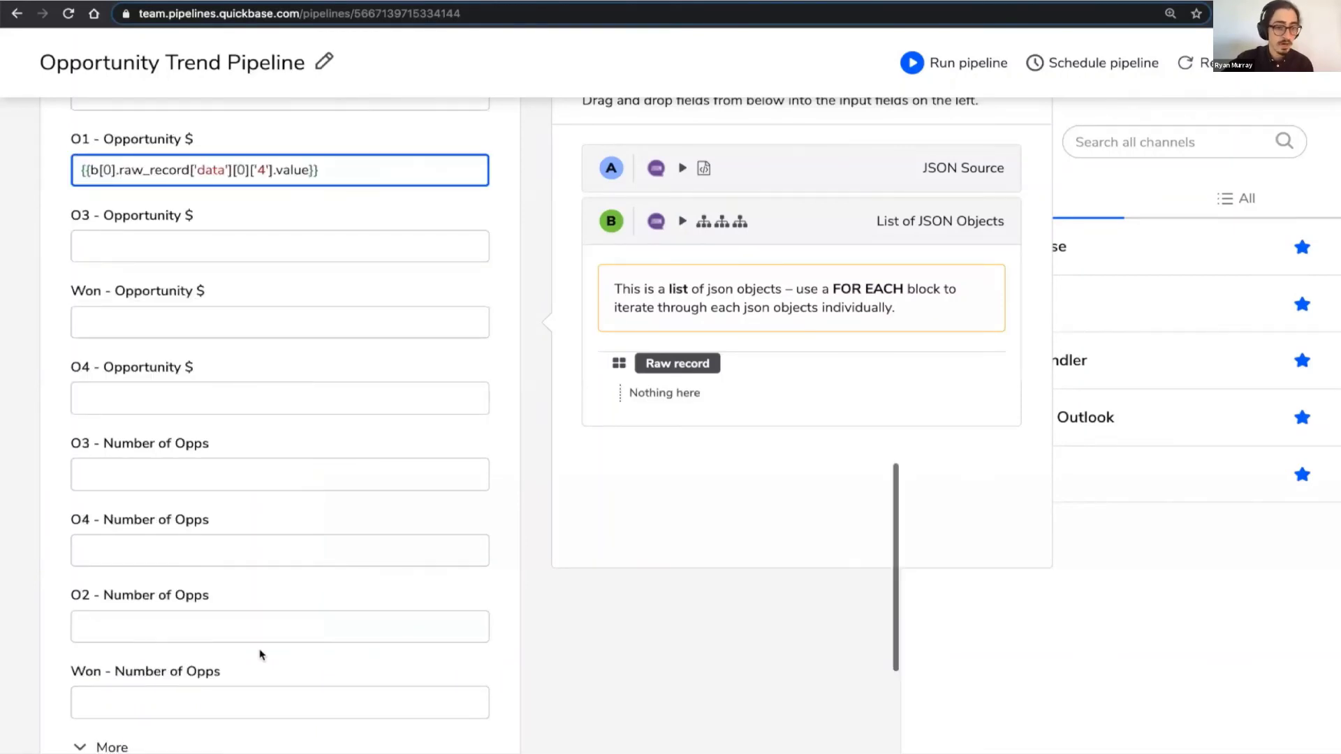
left_click(260, 653)
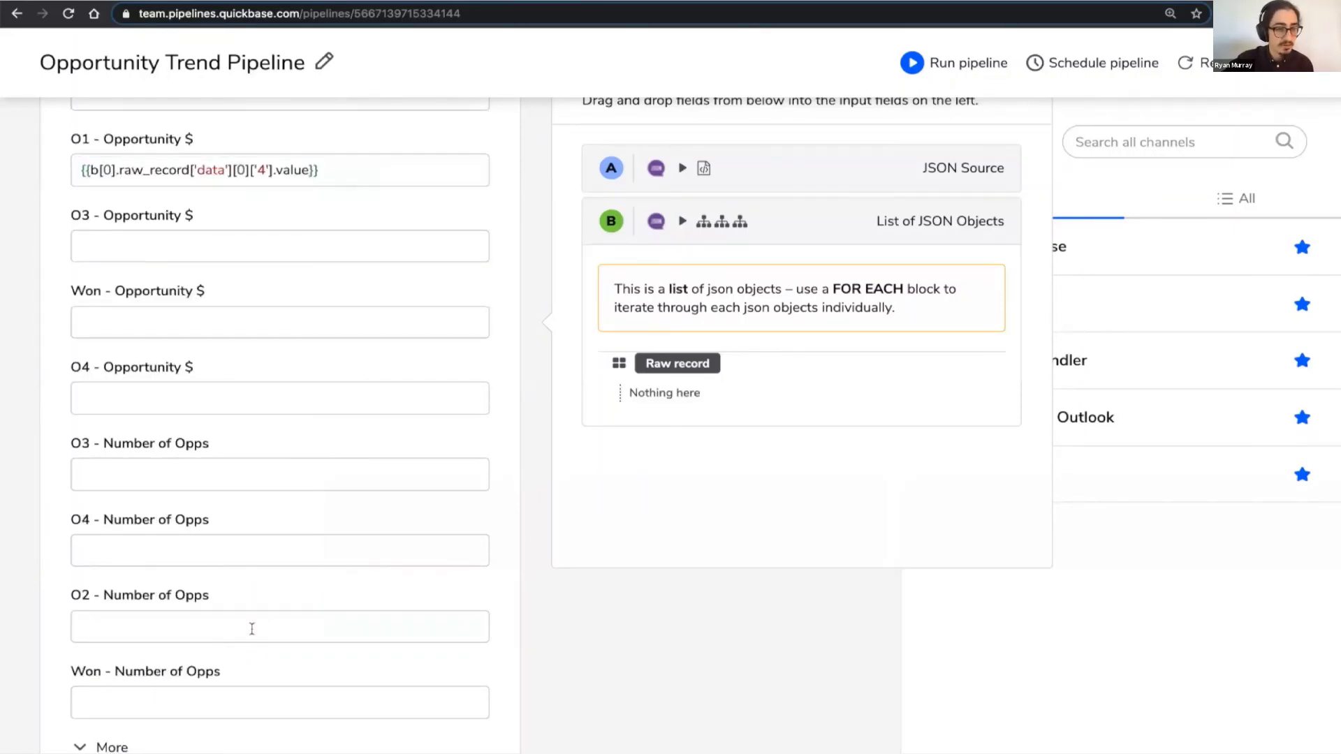
left_click(252, 629)
key("ctrl+v")
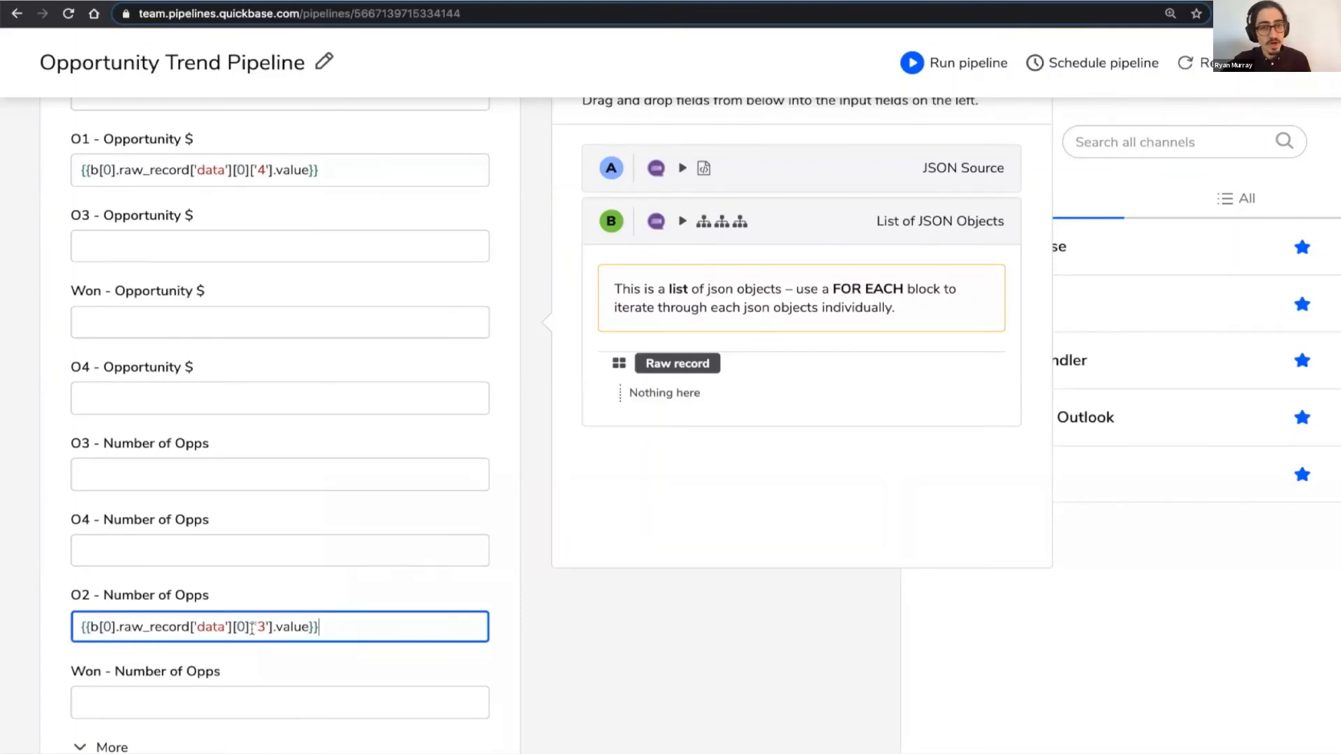
key("ctrl+Tab")
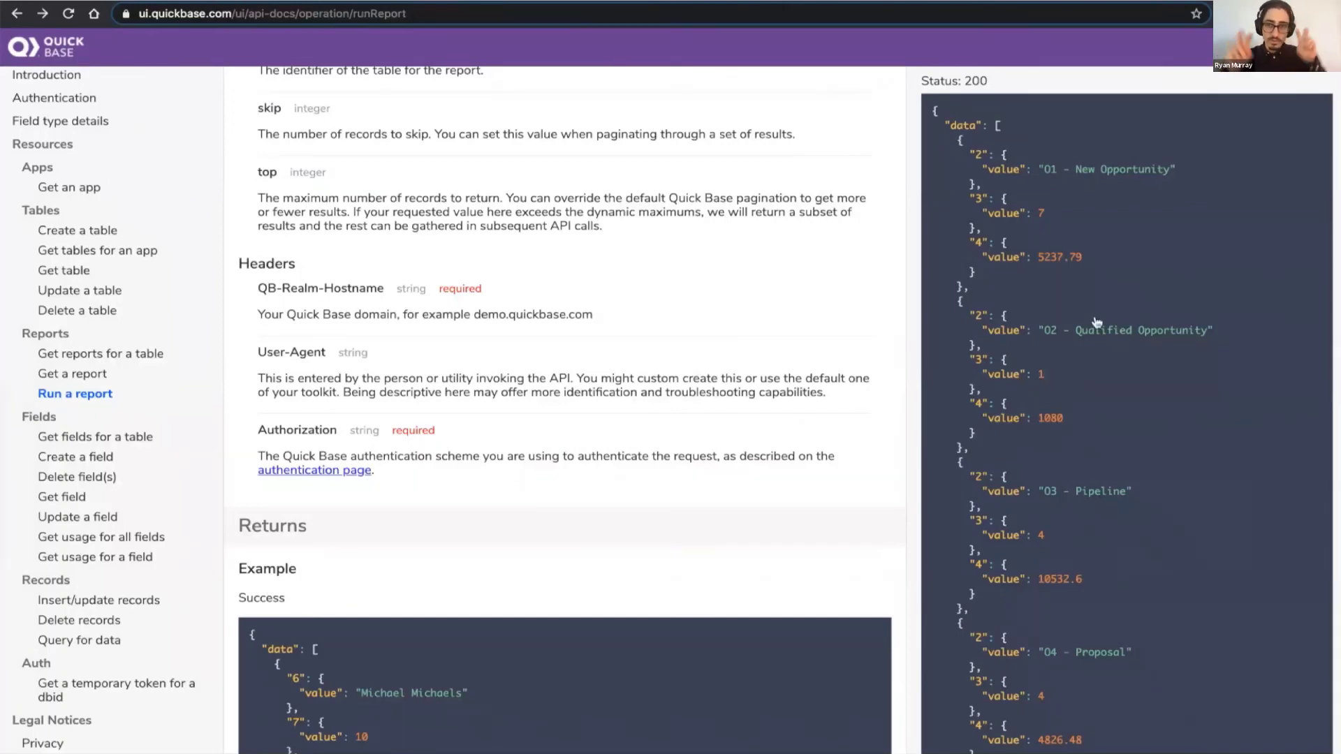
key("ctrl+shift+Tab")
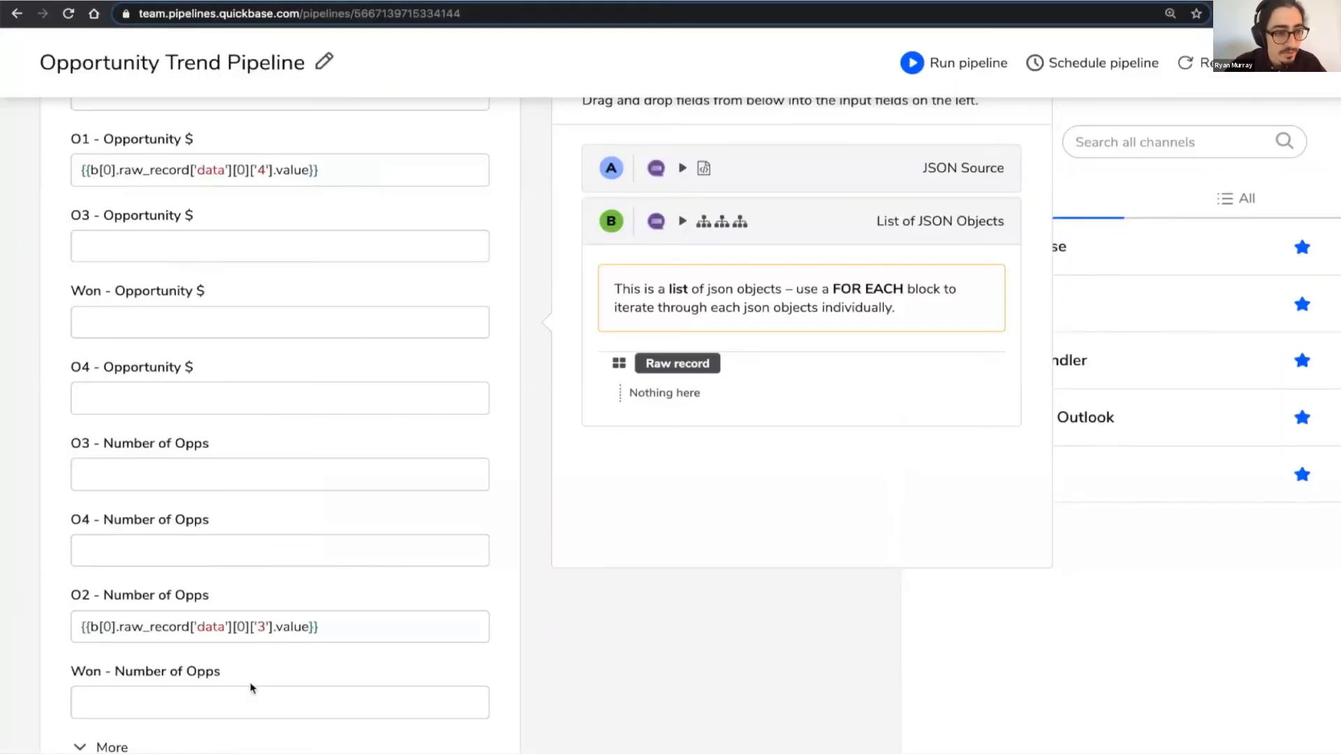
left_click(247, 626)
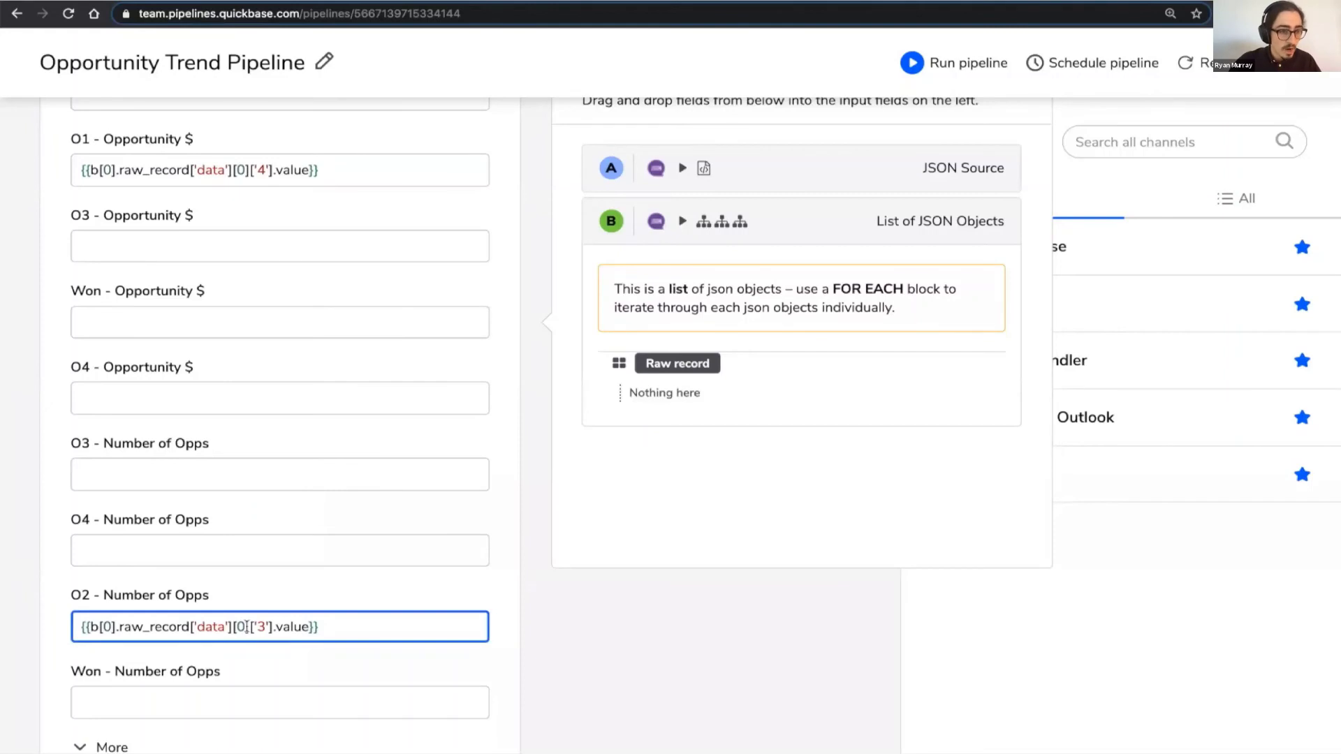
key("BackSpace")
type("1")
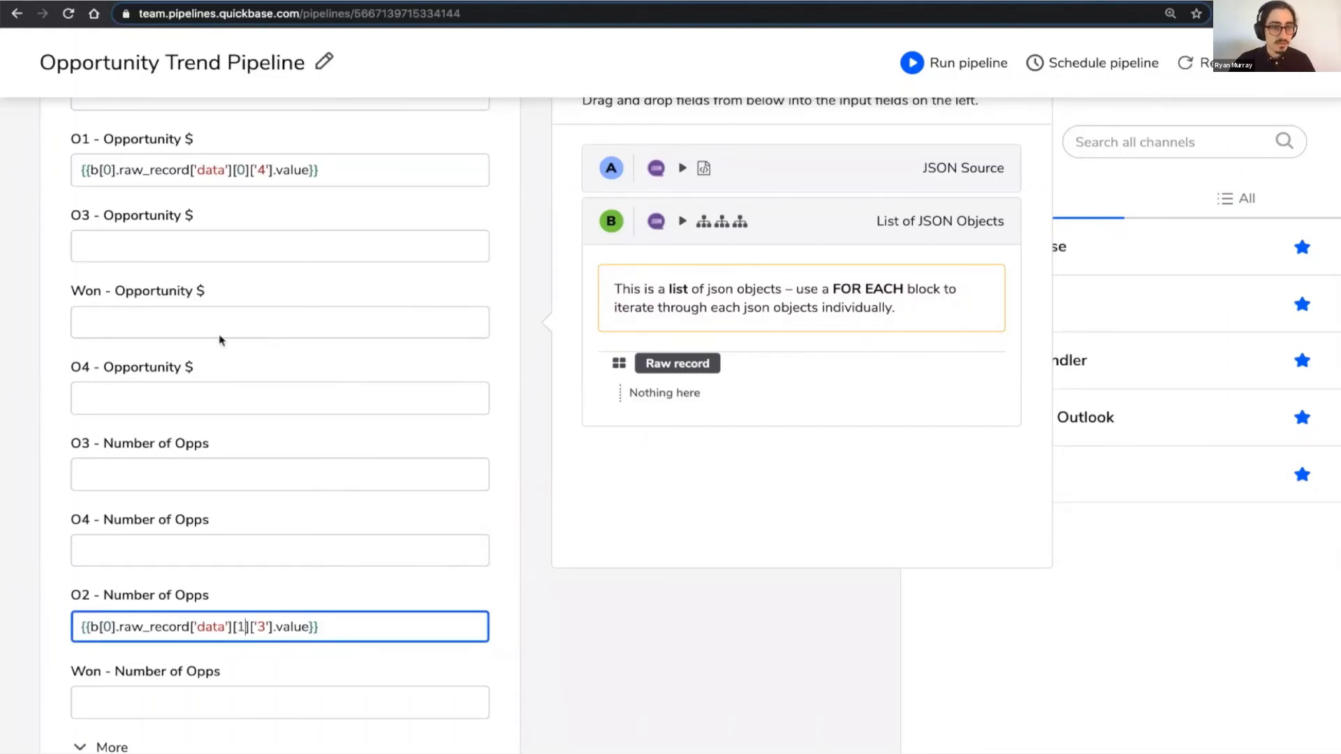
Step: Paste the copied expression into O2 - Opportunity $ and adapt it to {{b[0].raw_record['data'][1]['4'].value}}
scroll(211, 146, "up", 1)
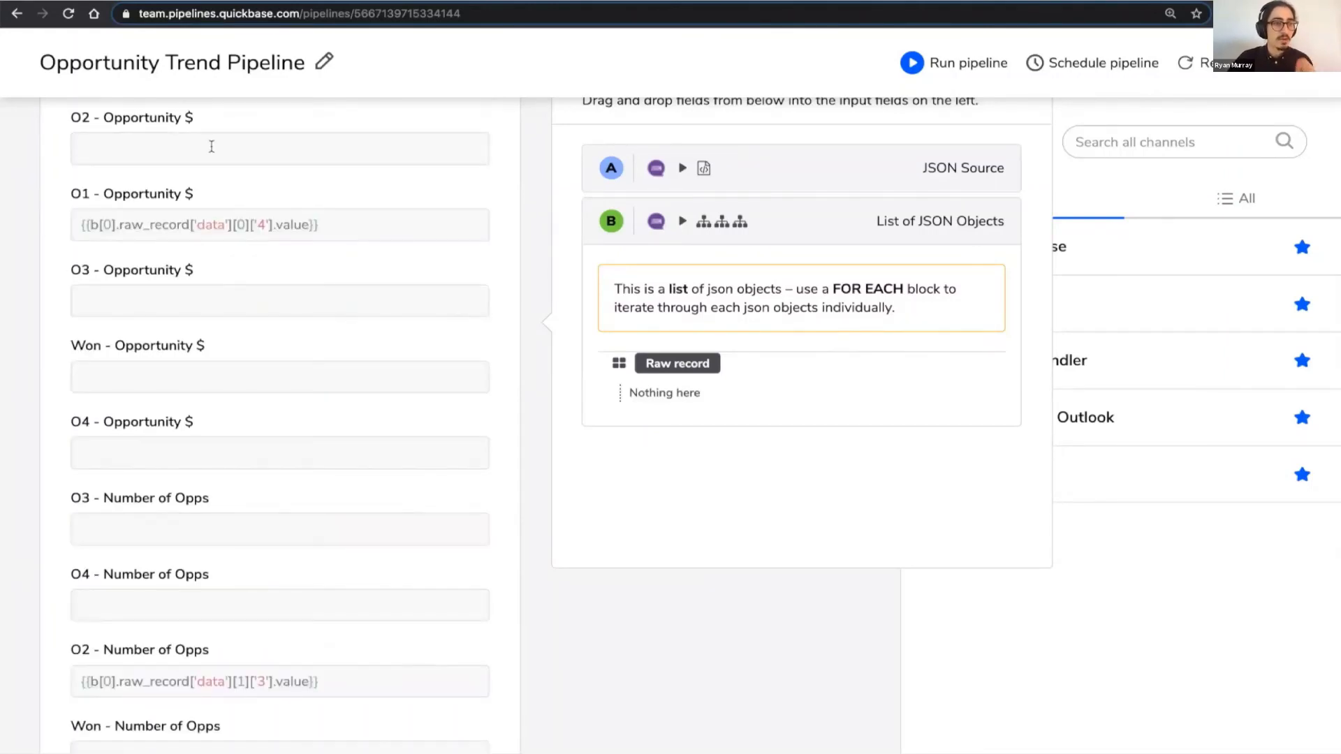
left_click(211, 146)
key("ctrl+v")
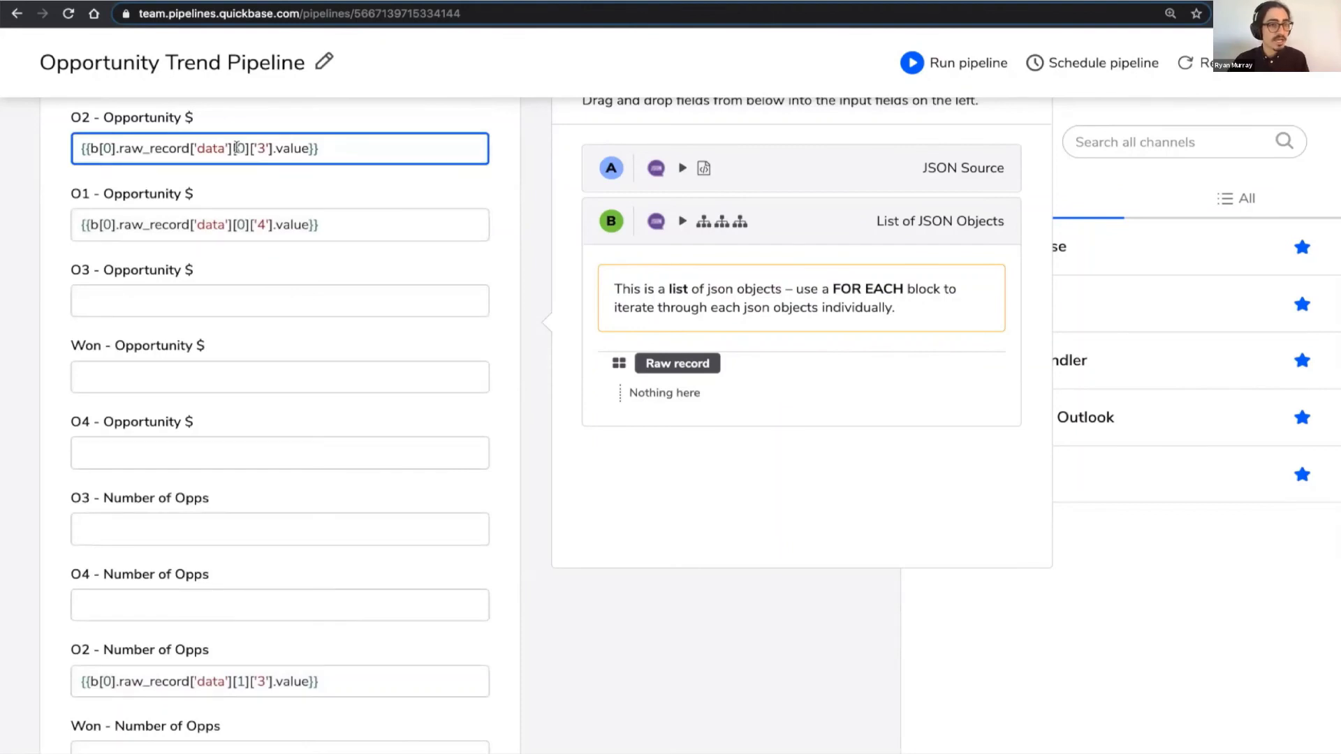
left_click(237, 147)
key("BackSpace")
type("1")
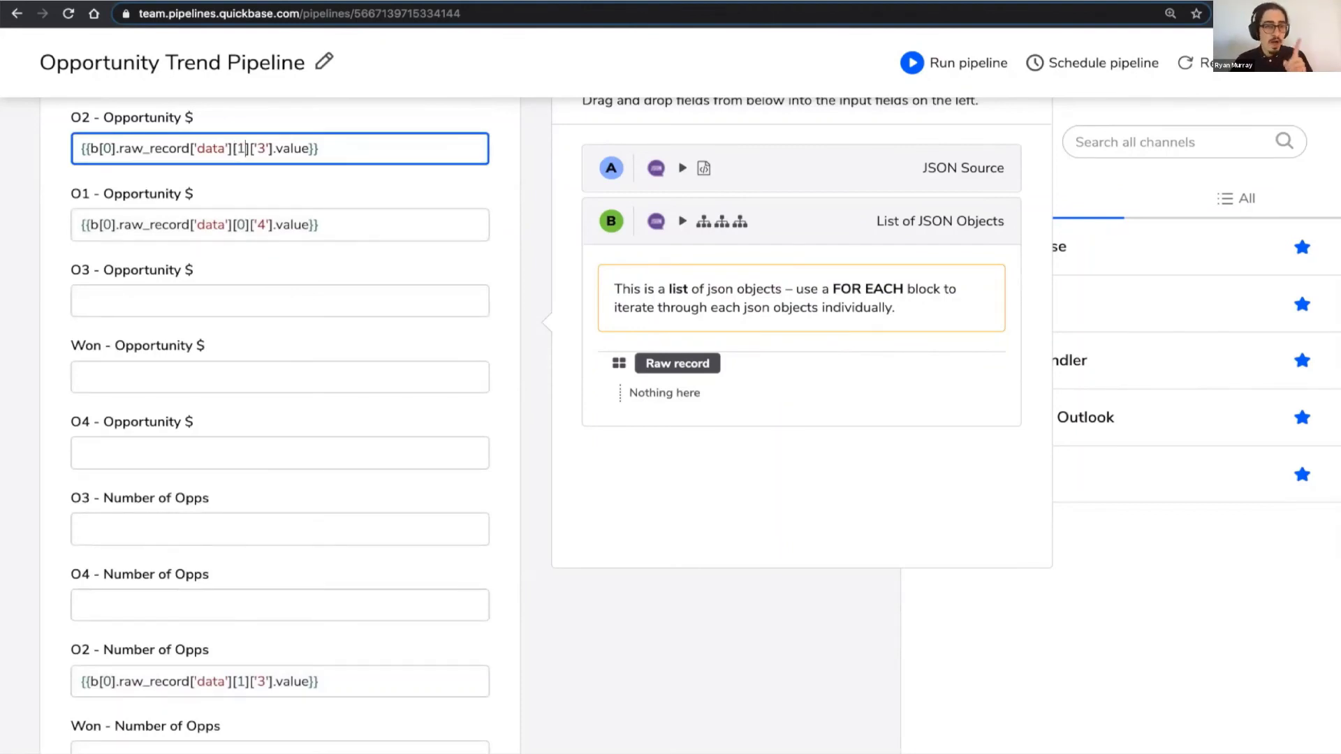
left_click(264, 148)
key("BackSpace")
type("4")
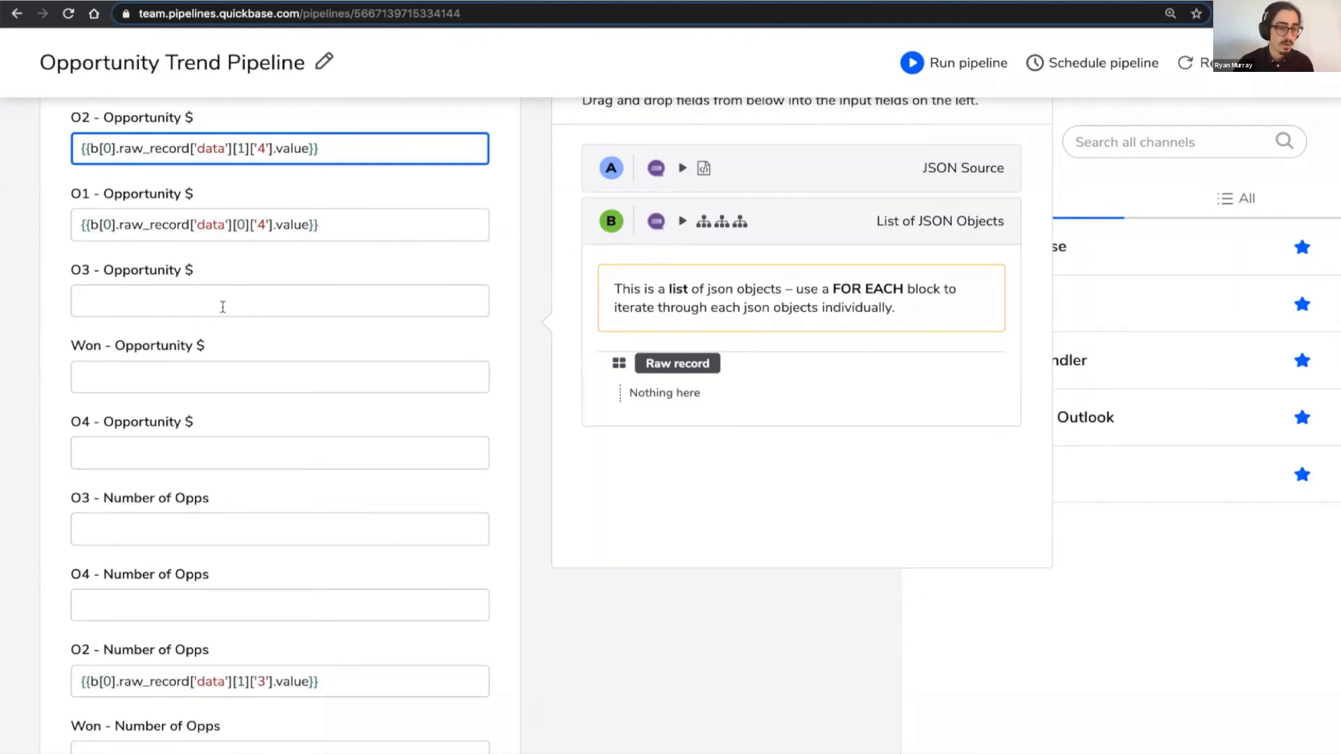
Step: Set O3 - Number of Opps to {{b[0].raw_record['data'][2]['3'].value}} and O3 - Opportunity $ to {{b[0].raw_record['data'][2]['4'].value}}
left_click(159, 523)
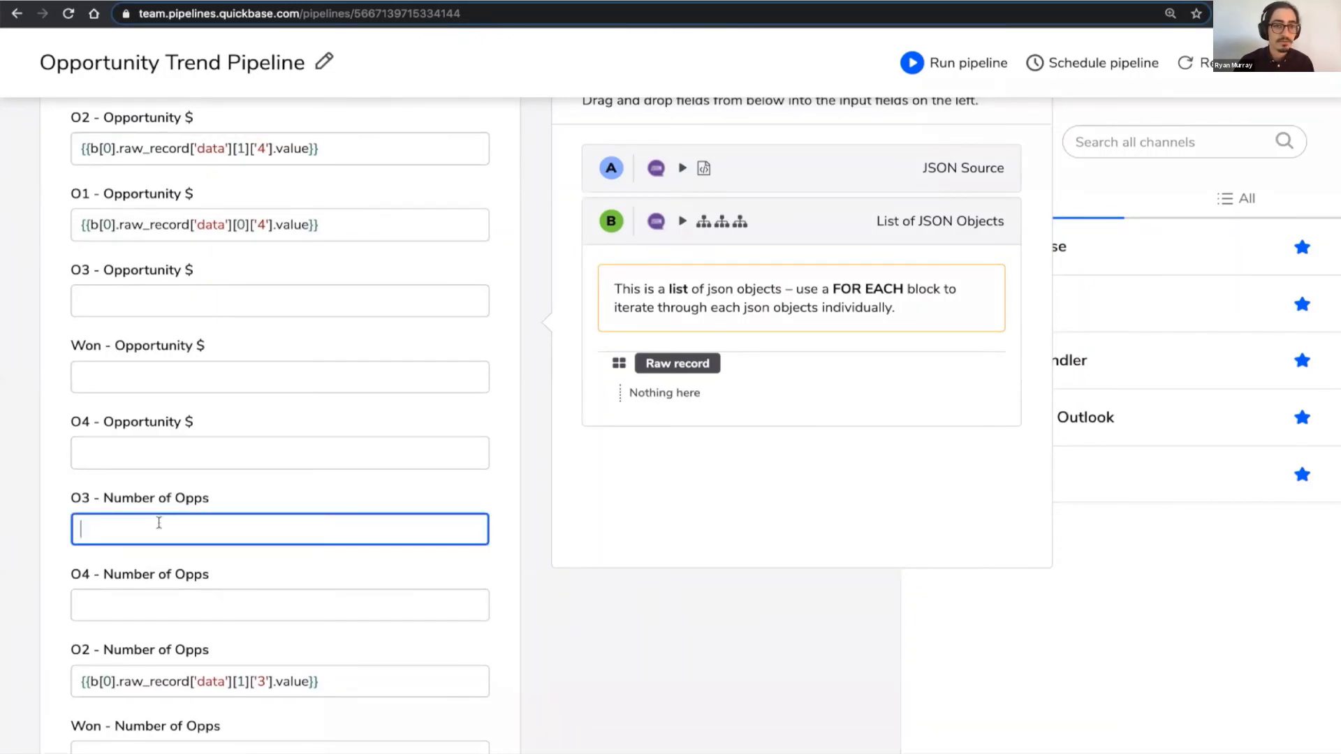
key("ctrl+Tab")
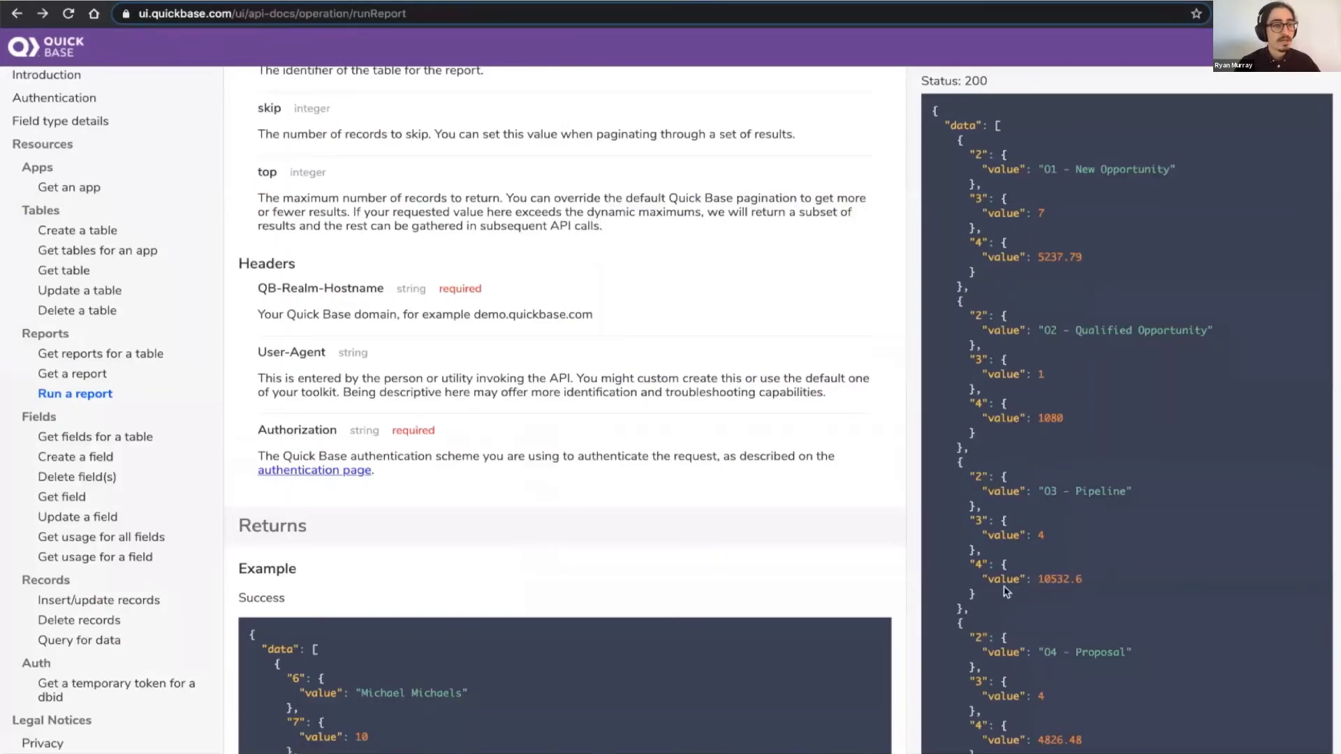
key("ctrl+shift+Tab")
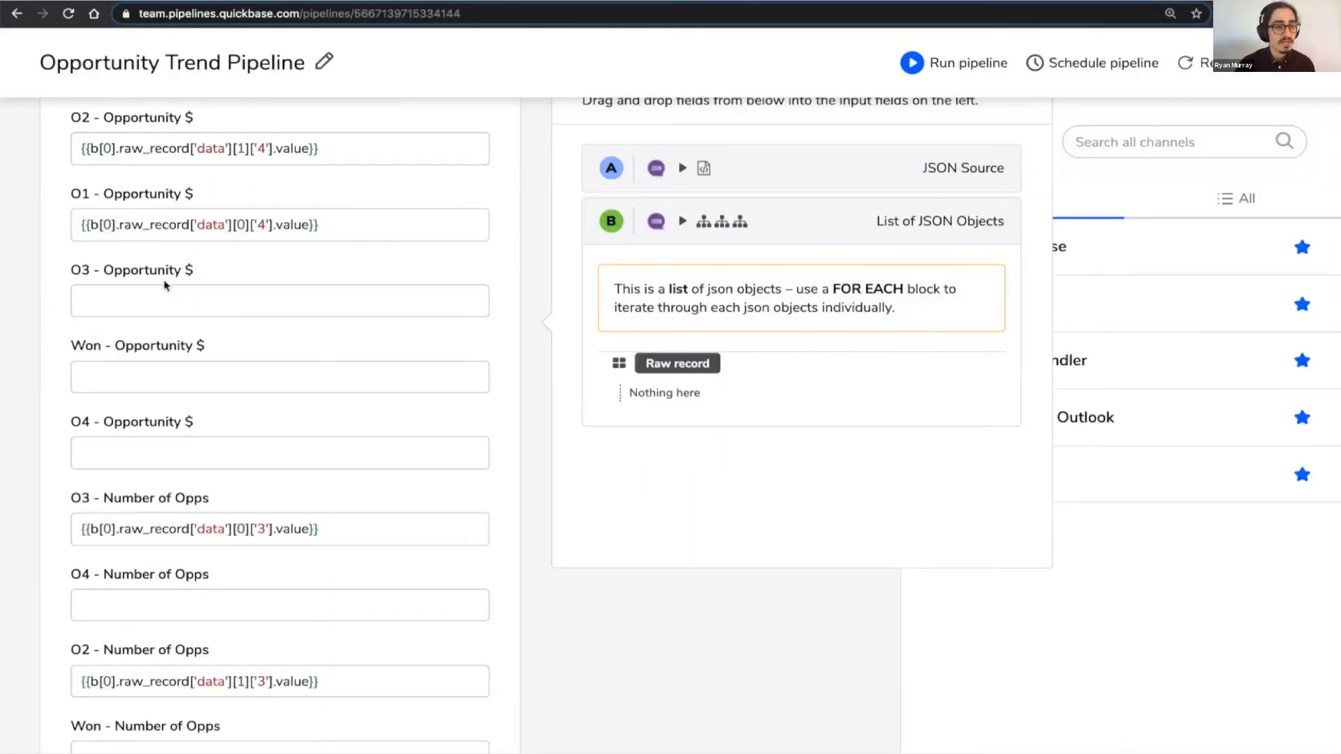
left_click(237, 528)
key("BackSpace")
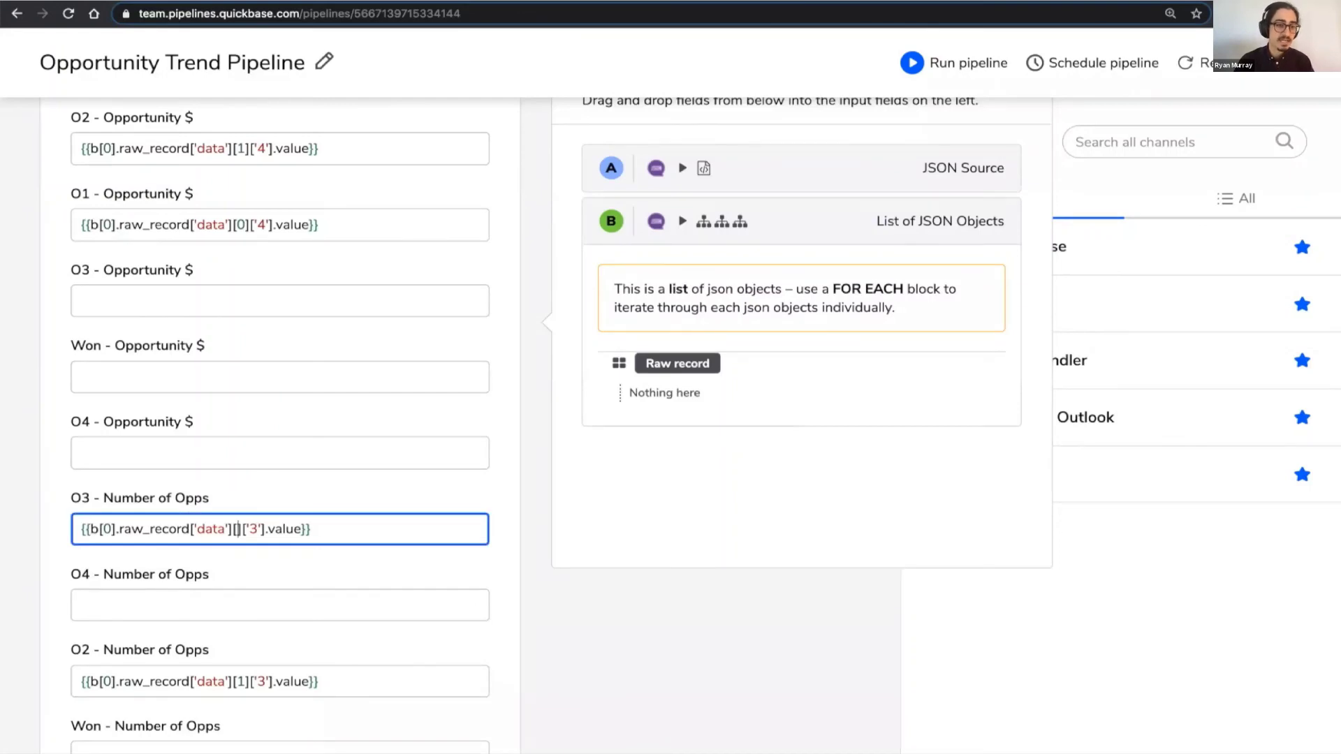
type("2")
left_click(138, 294)
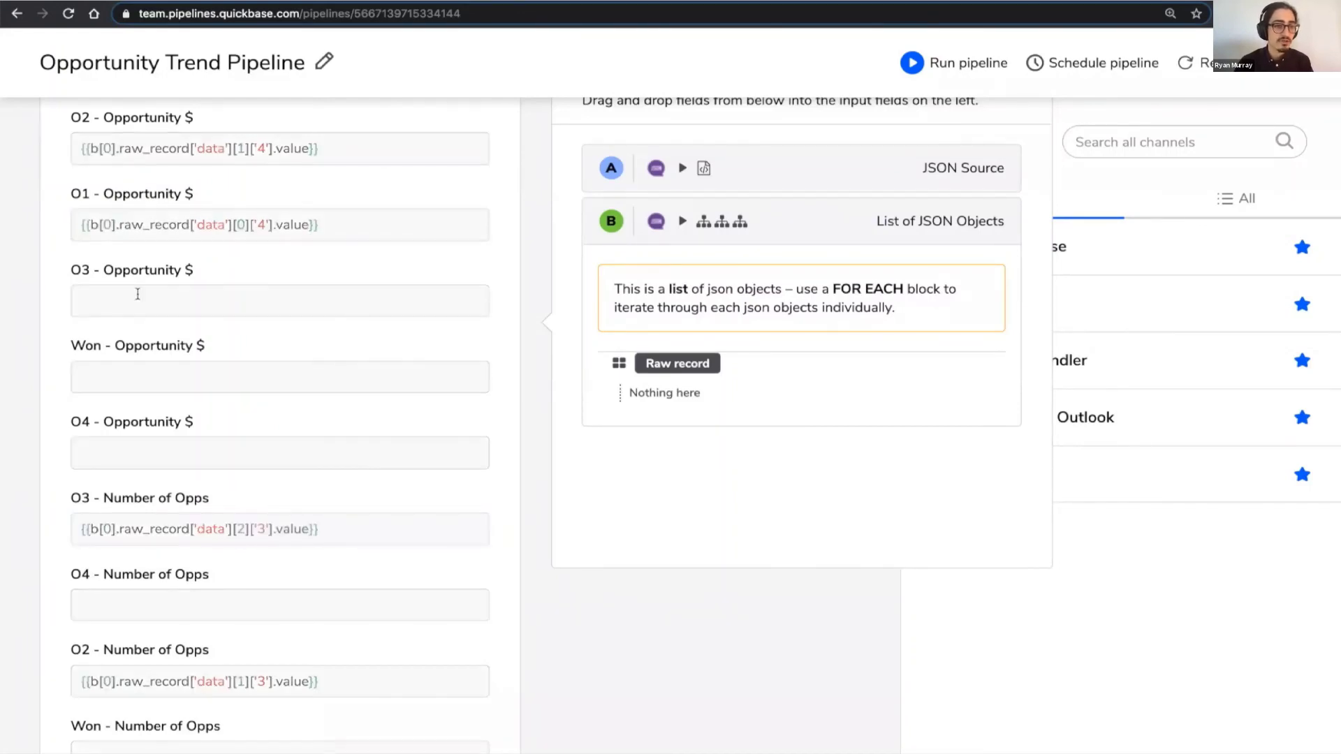
type("{{b[0].raw_record['data'][2]['4'].value}}")
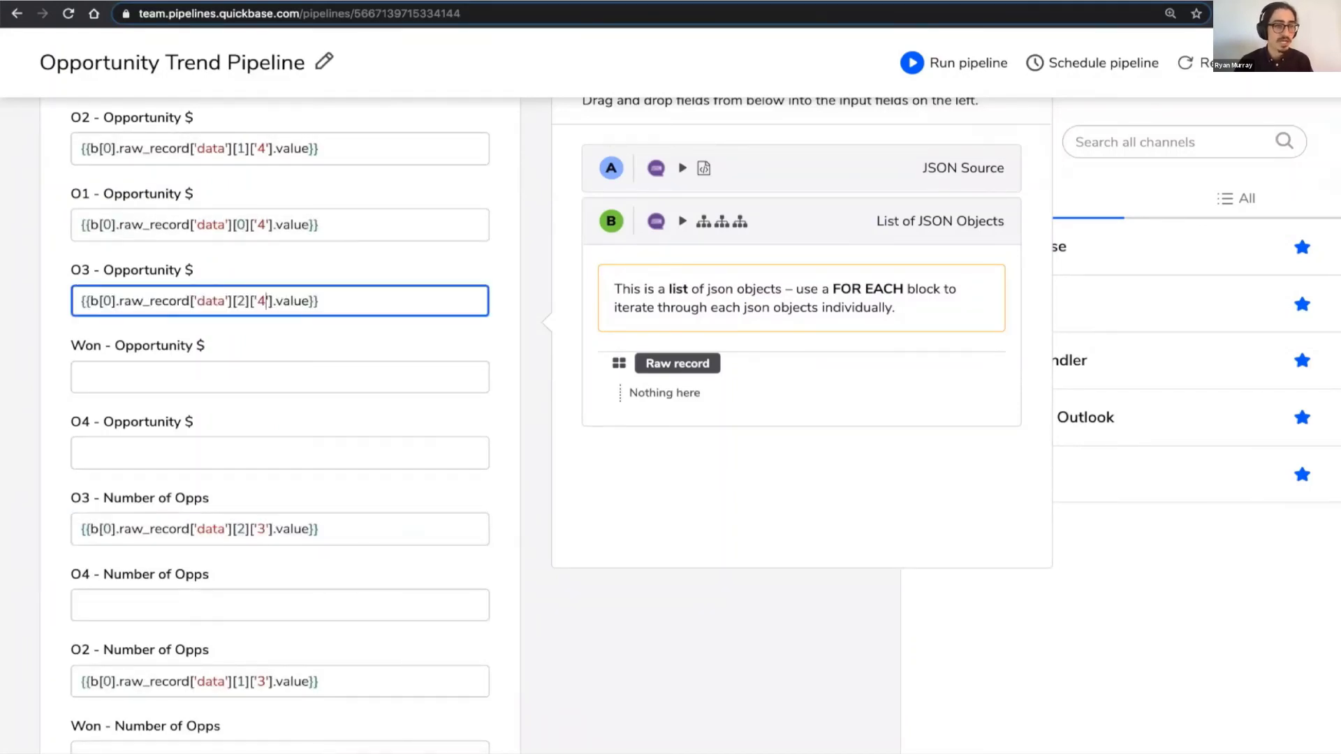
Step: Map the O4, Won, Dead and Lost fields to data indexes 3, 4, 5 and 6, using key '3' for Number of Opps and '4' for Opportunity $
left_click(170, 450)
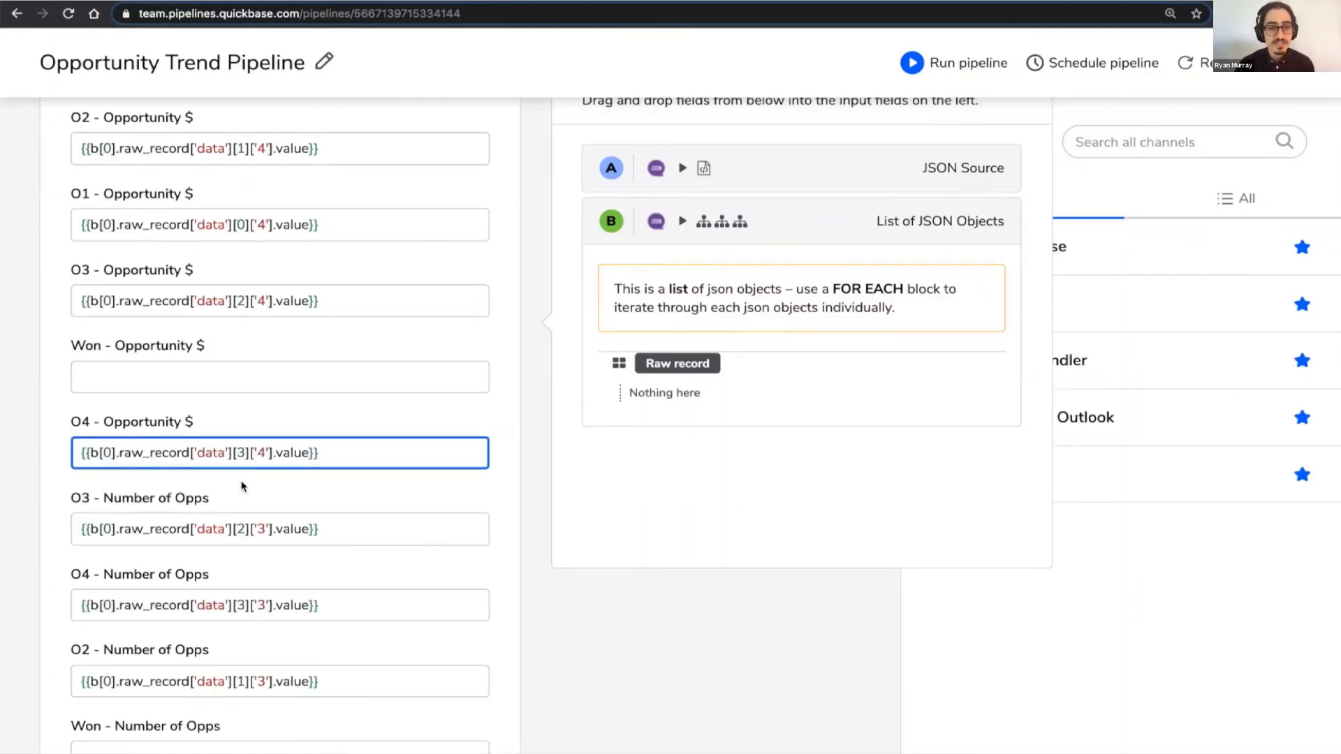
left_click(986, 567)
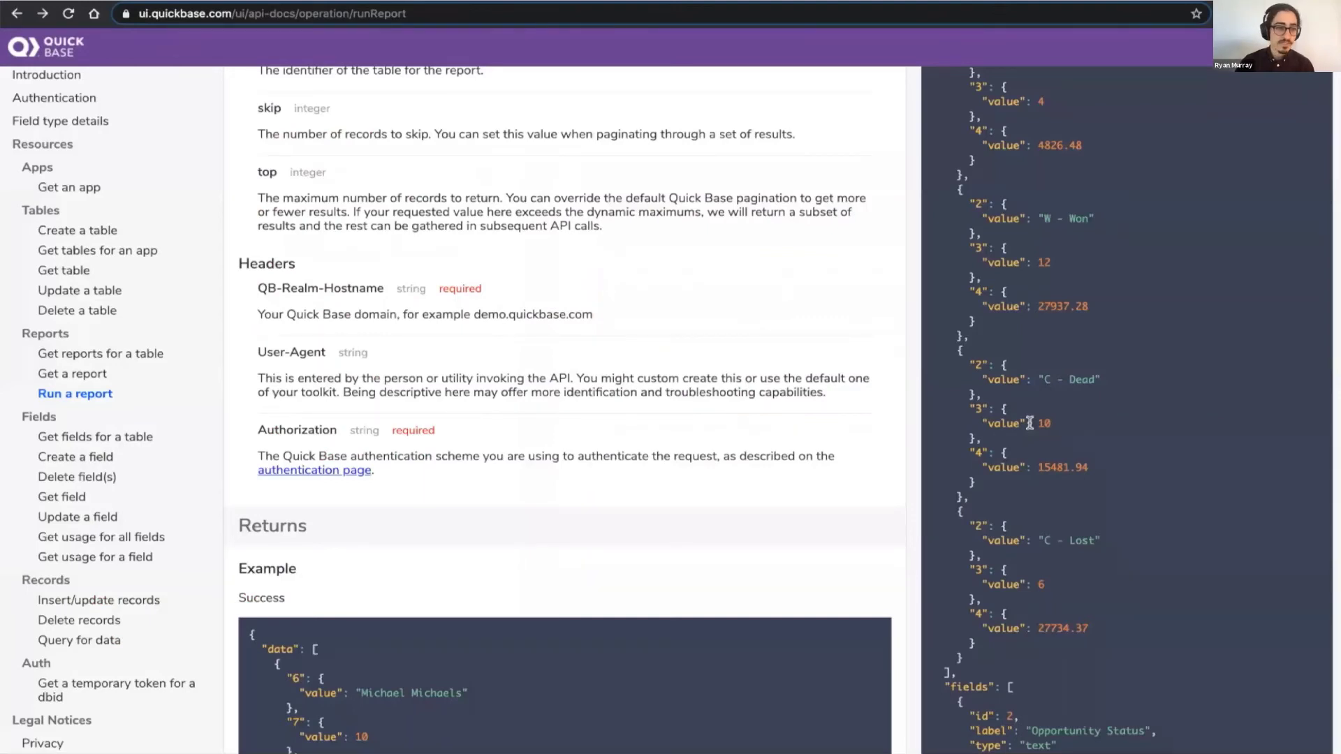
scroll(1029, 424, "up", 1)
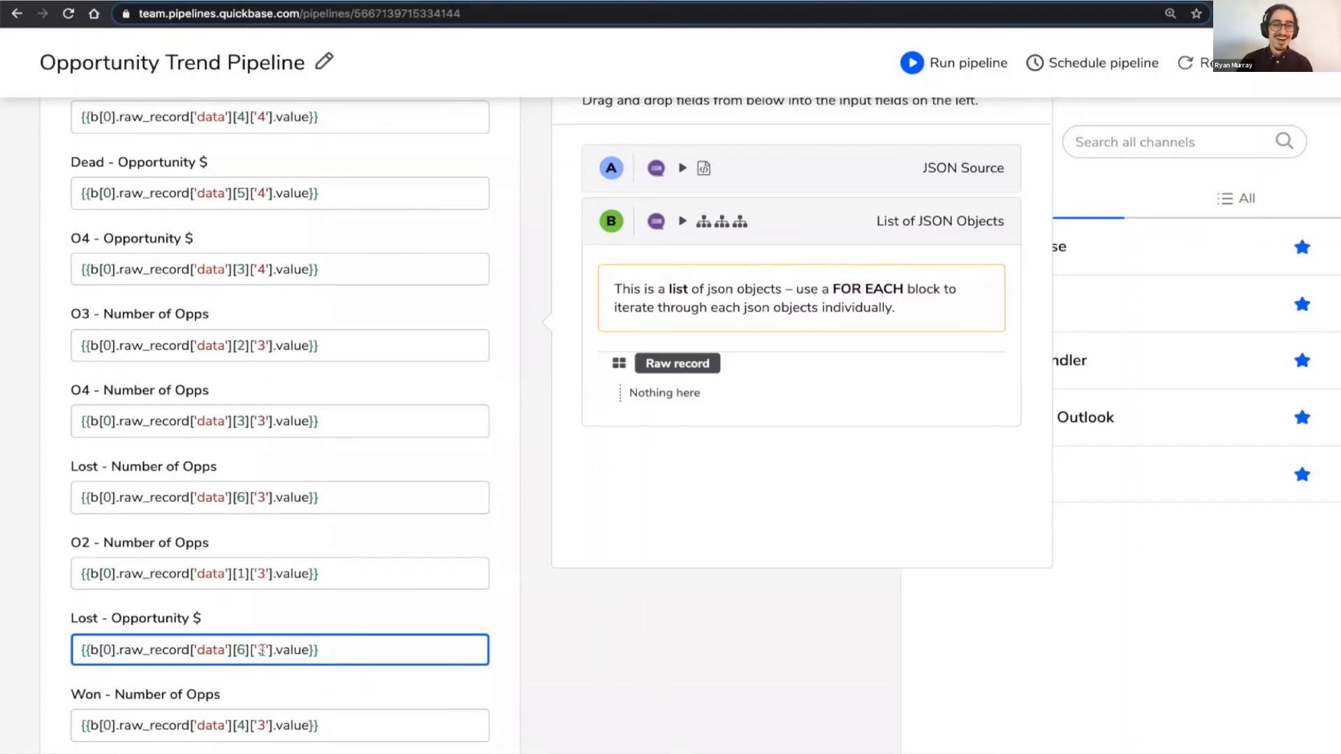
type("4")
scroll(262, 650, "down", 3)
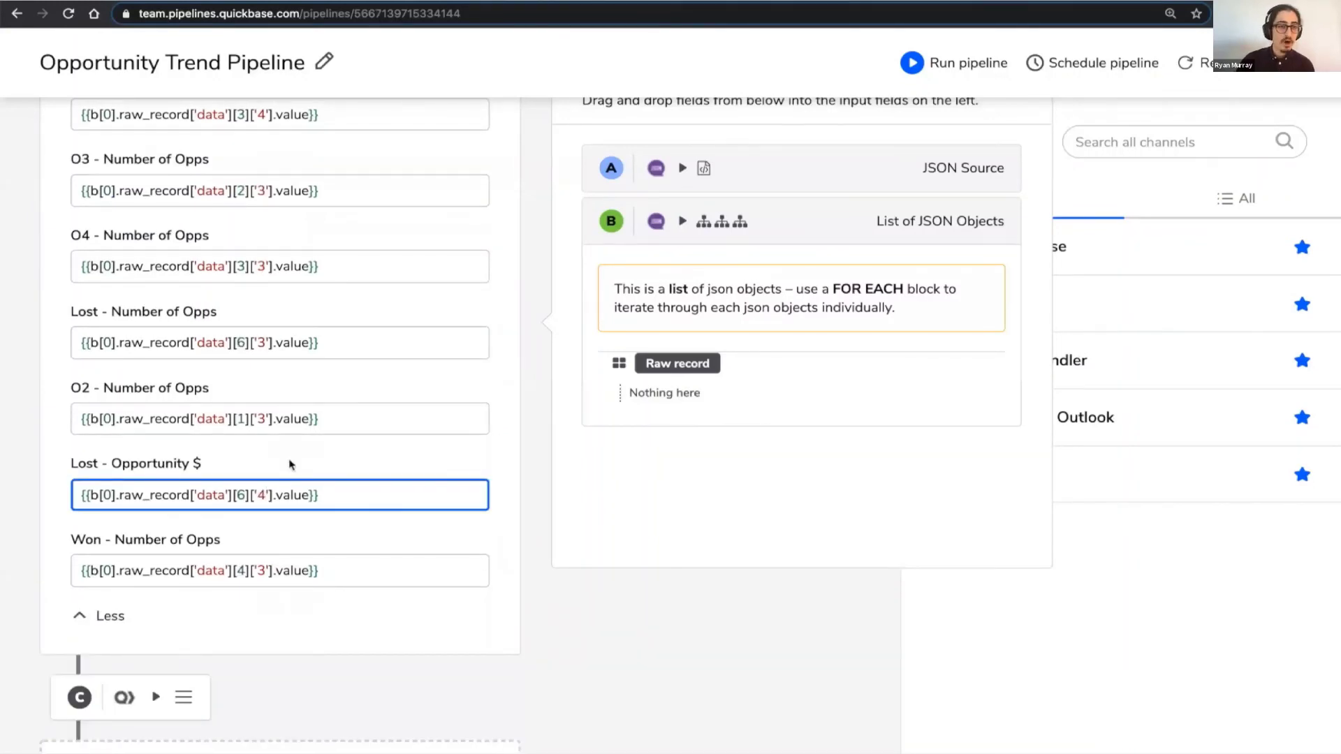
scroll(278, 397, "up", 1)
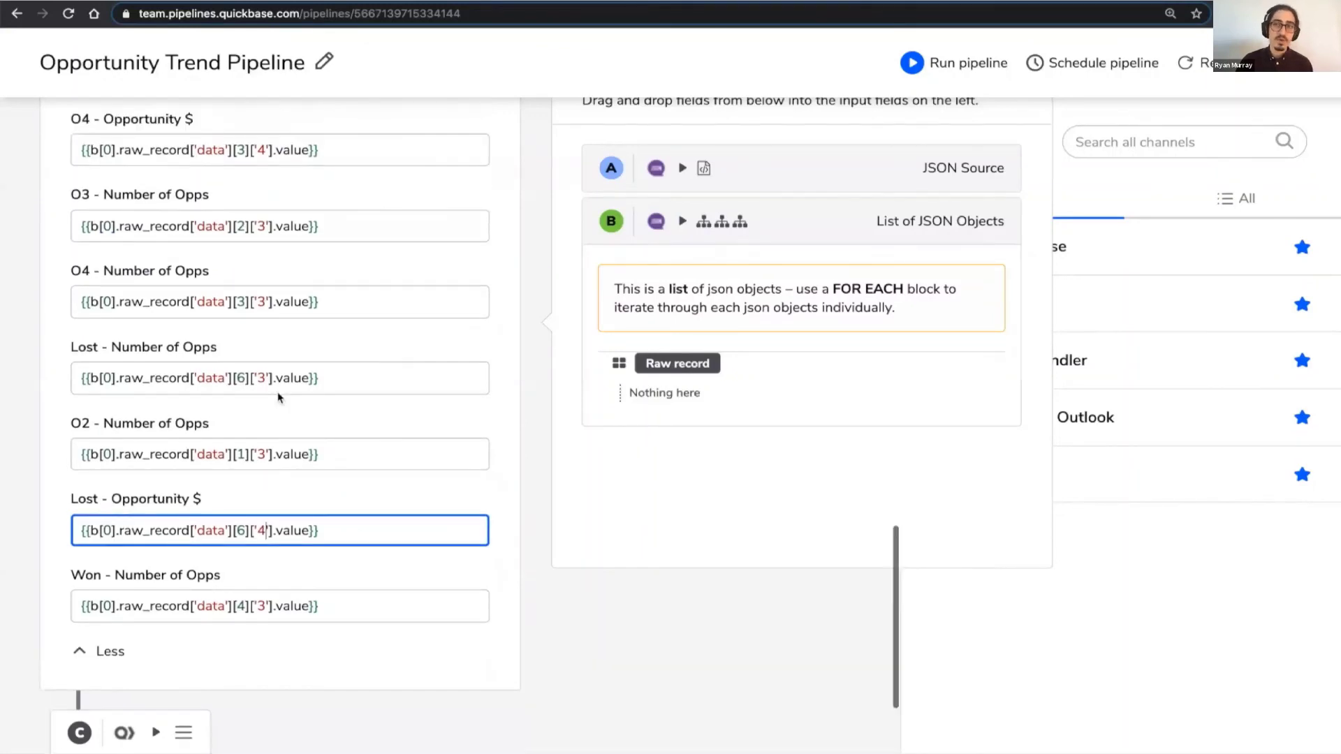
scroll(279, 397, "up", 3)
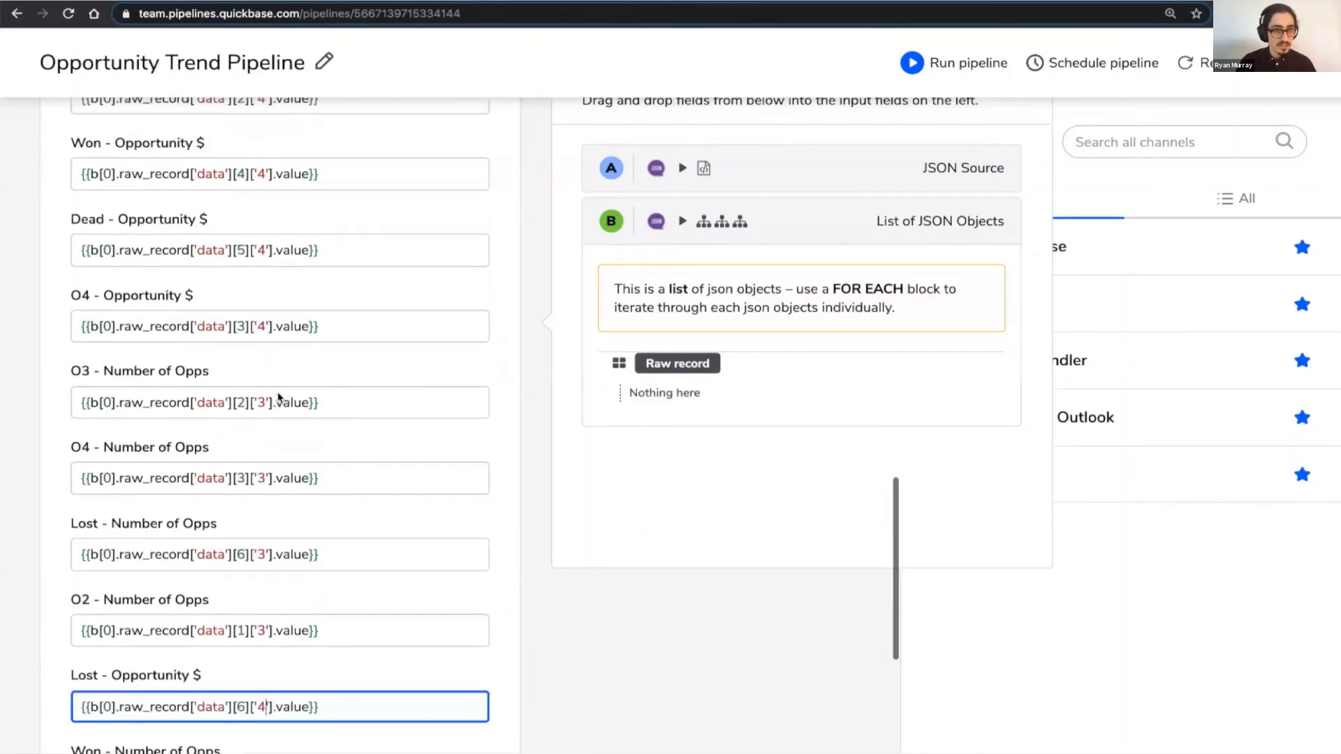
Step: Schedule the Opportunity Trend Pipeline to run every day at 01:23 UTC
scroll(279, 397, "up", 10)
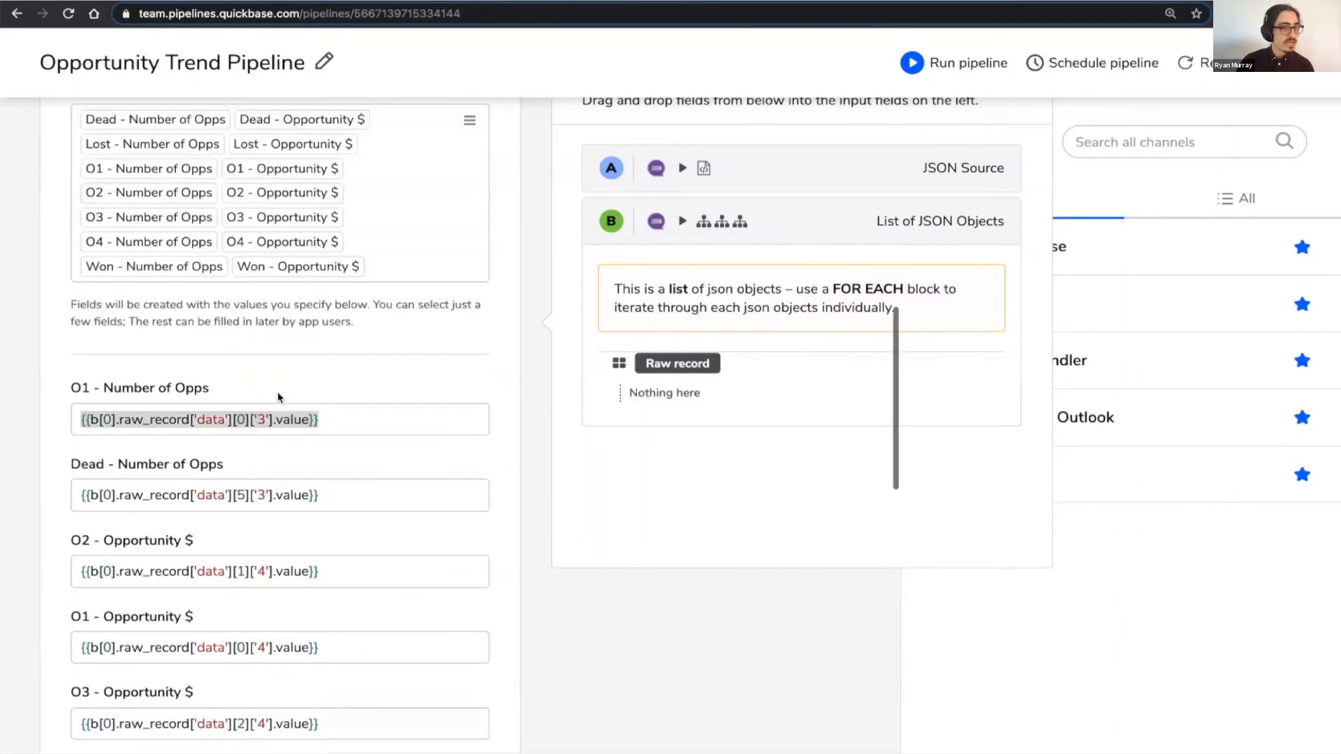
left_click(334, 420)
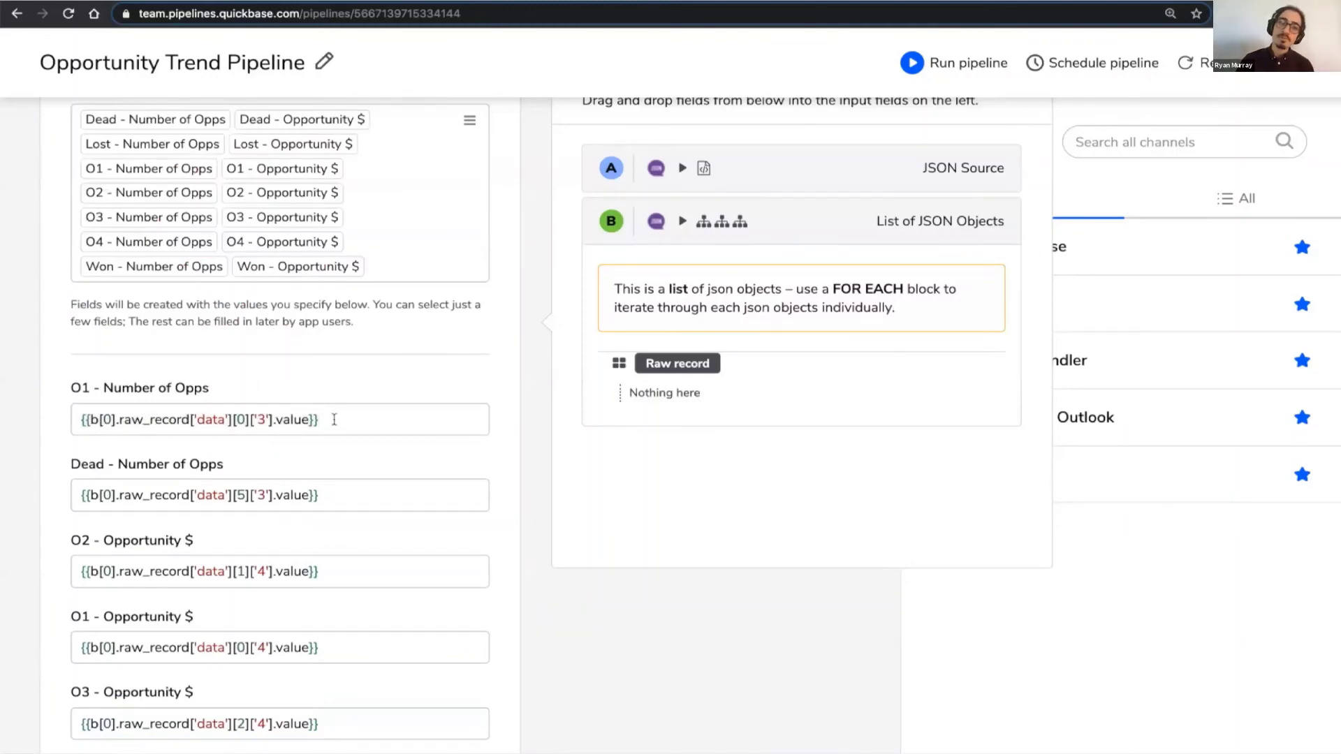
left_click(1038, 64)
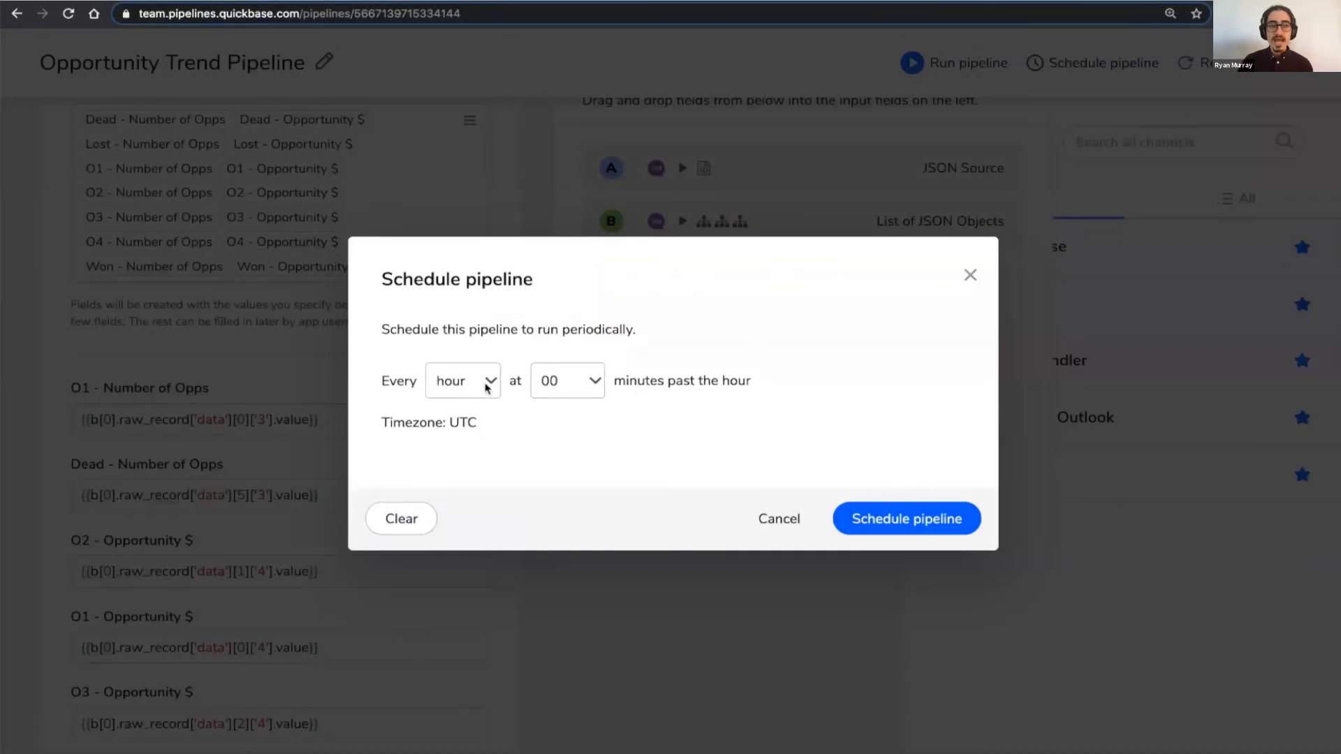
left_click(487, 389)
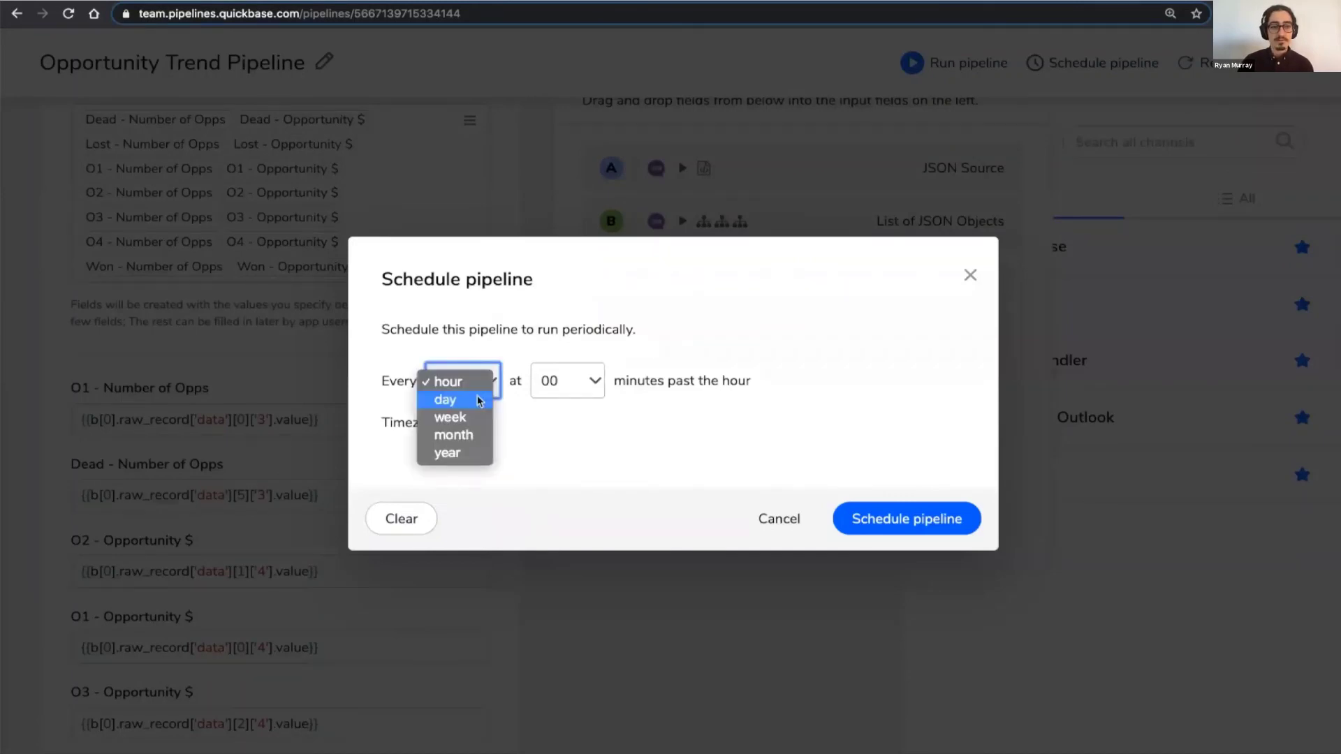
left_click(479, 400)
left_click(589, 372)
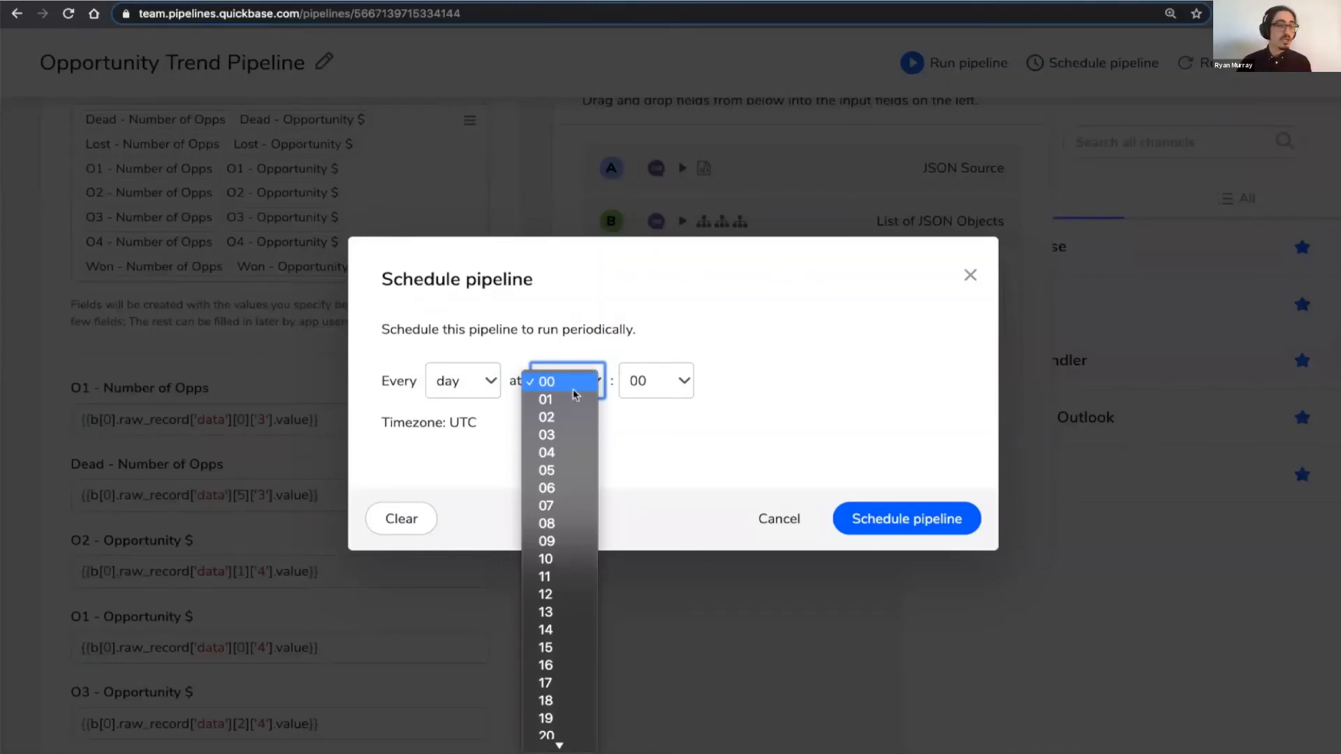
left_click(572, 396)
left_click(632, 381)
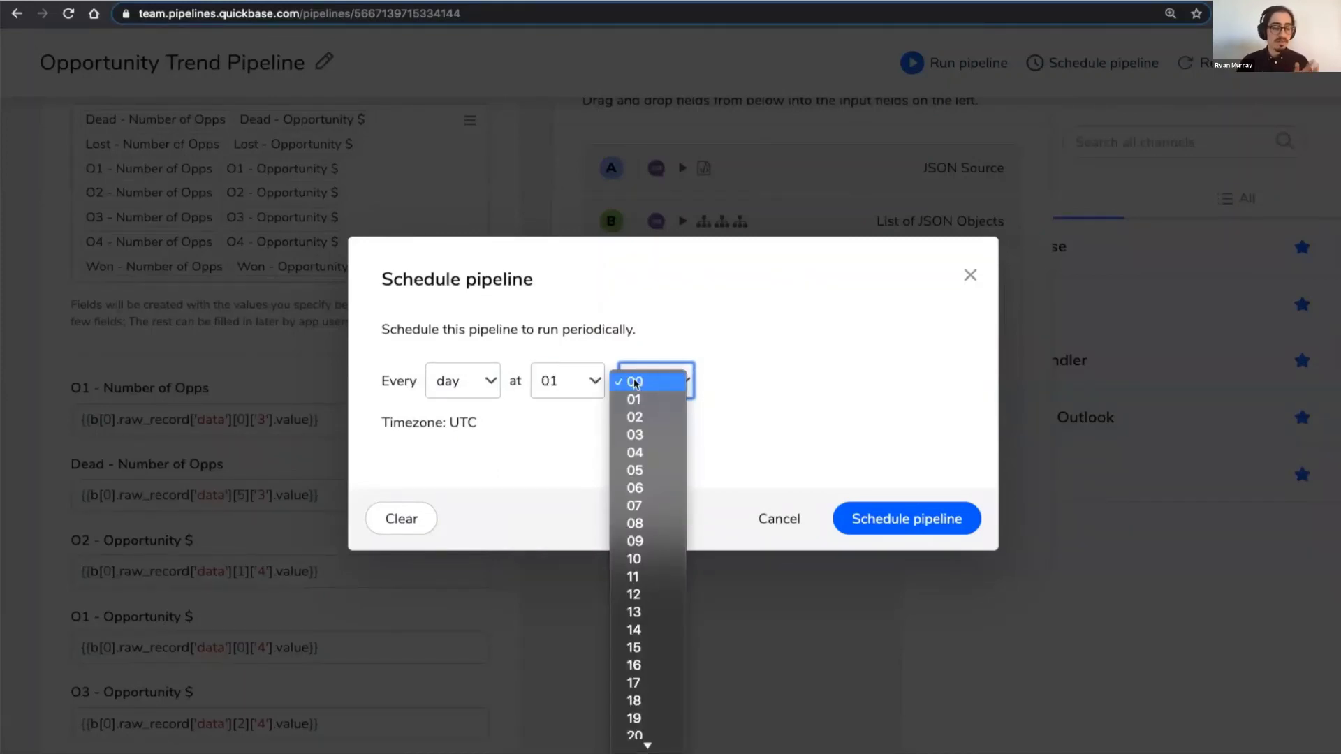
scroll(639, 395, "down", 5)
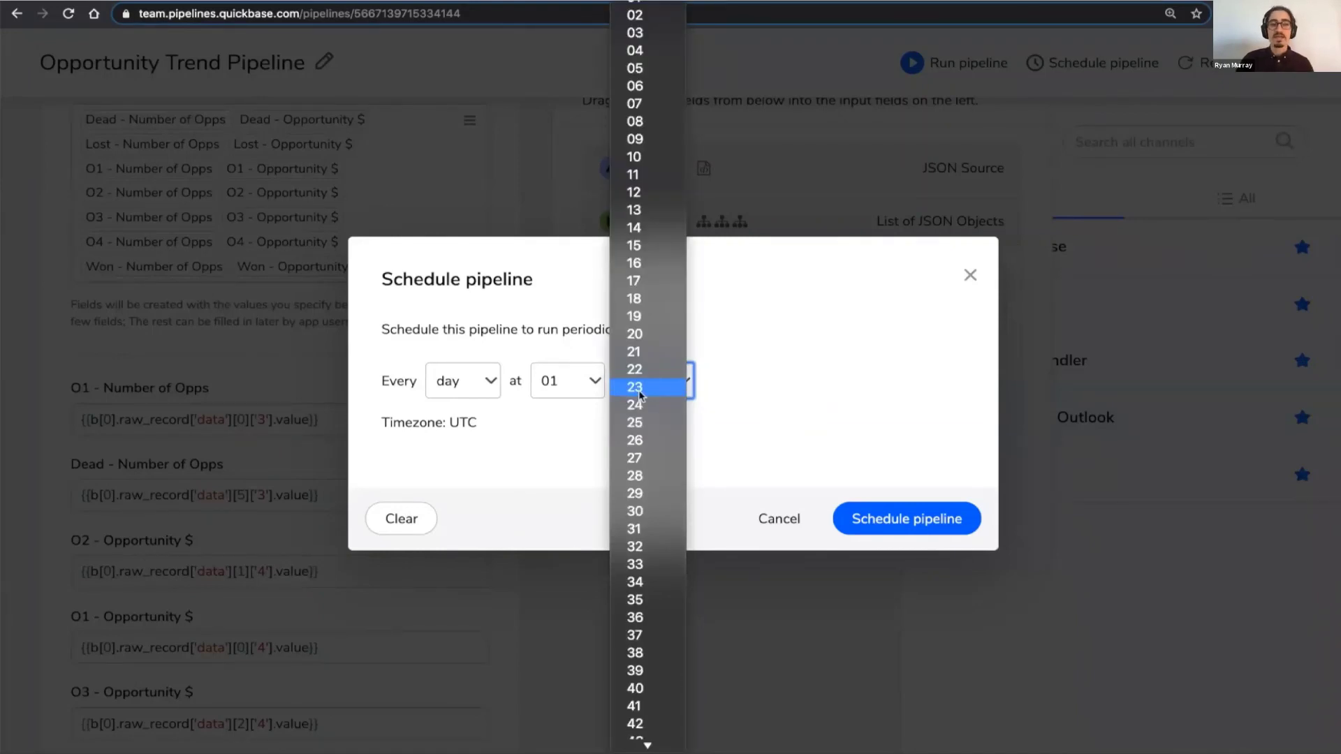
left_click(639, 388)
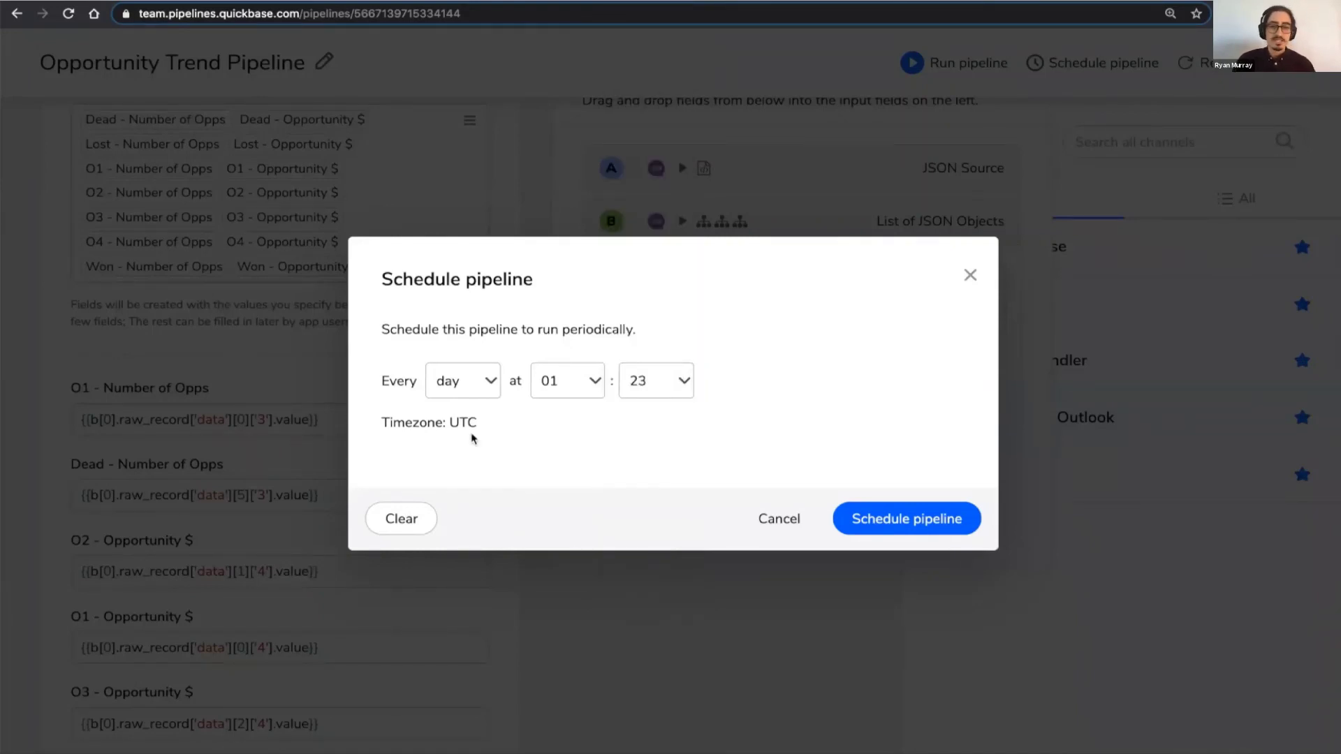
left_click(908, 519)
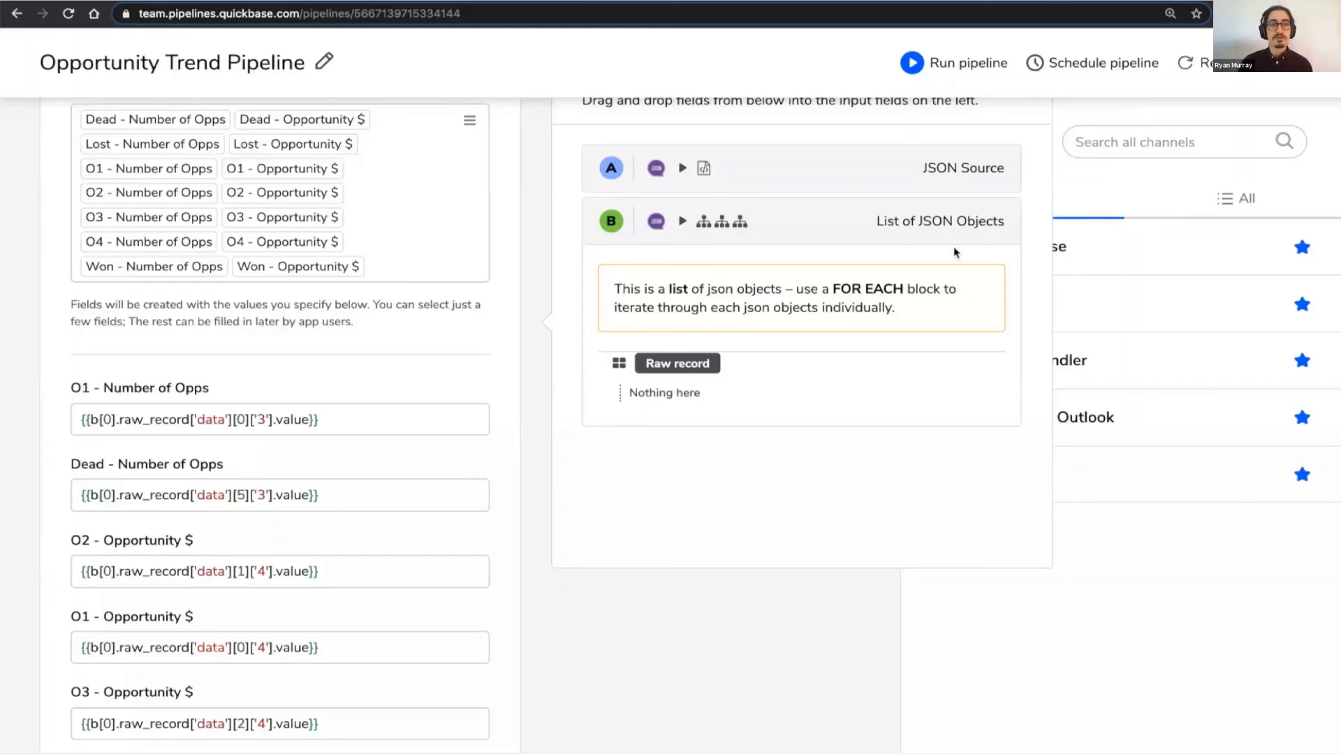
Step: Test-run the pipeline and close the run results
left_click(926, 67)
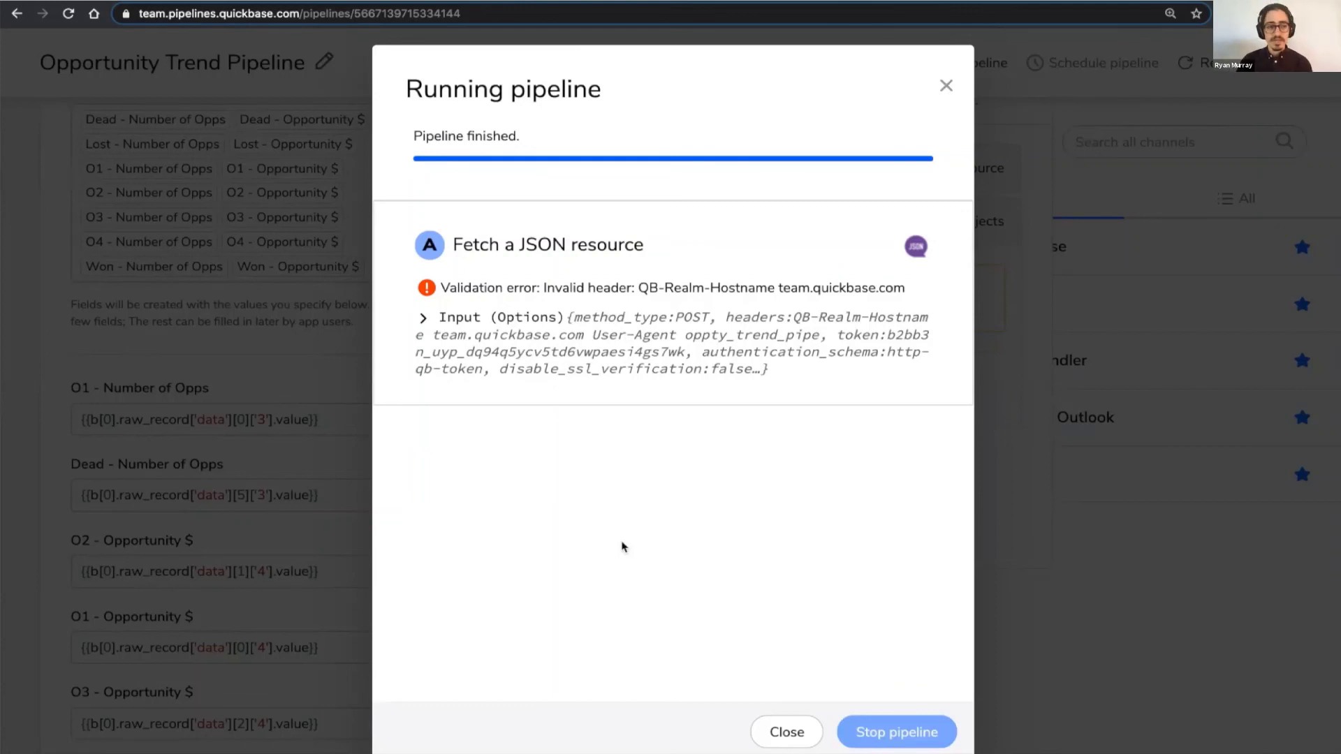
key("Escape")
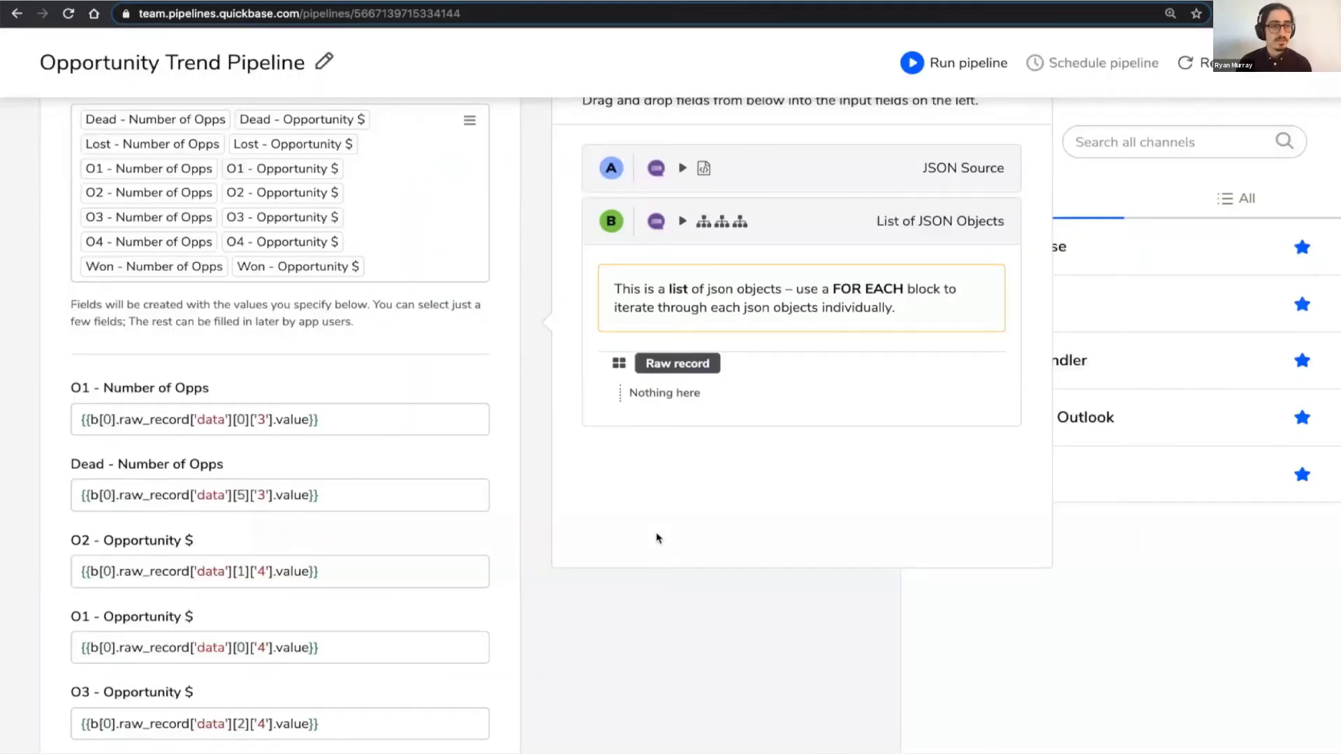
Step: Correct the Fetch JSON step's headers to QB-Realm-Hostname: team.quickbase.com and User-Agent: oppty_trend_pipe by adding the colons
scroll(656, 538, "up", 7)
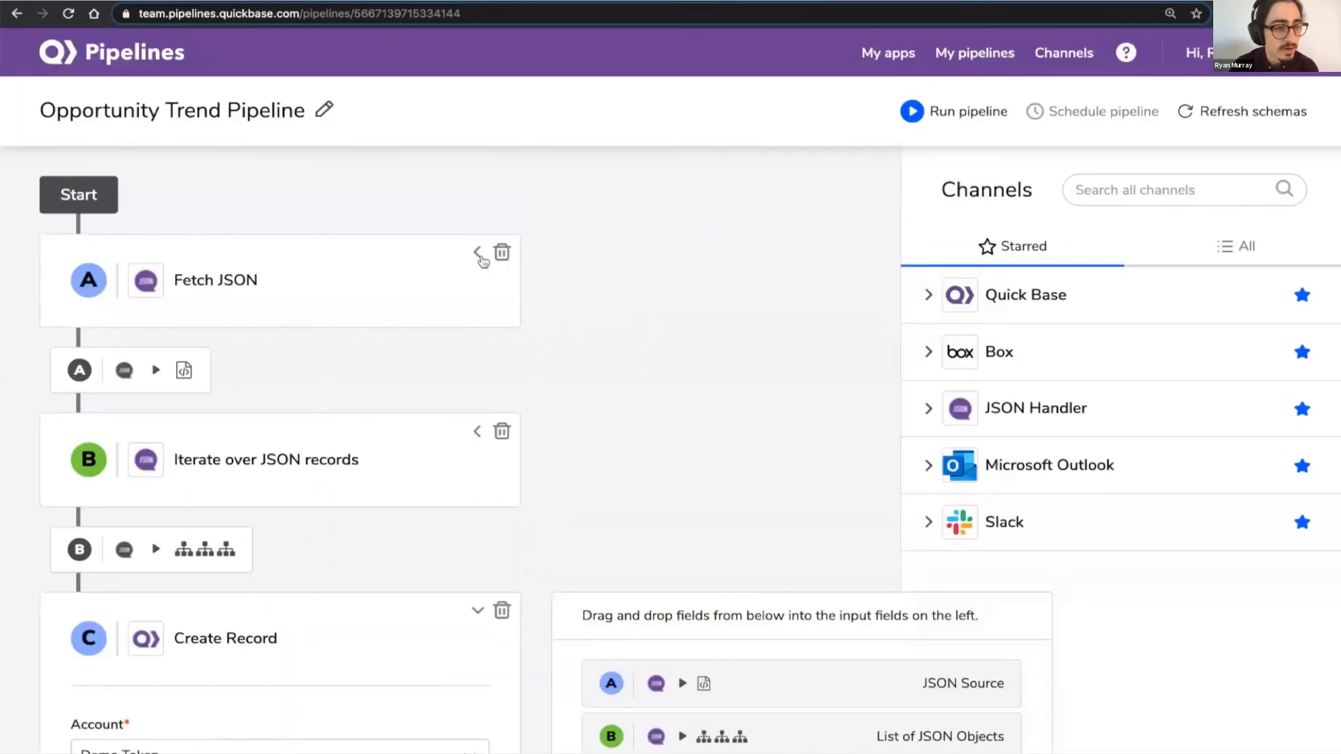
left_click(477, 253)
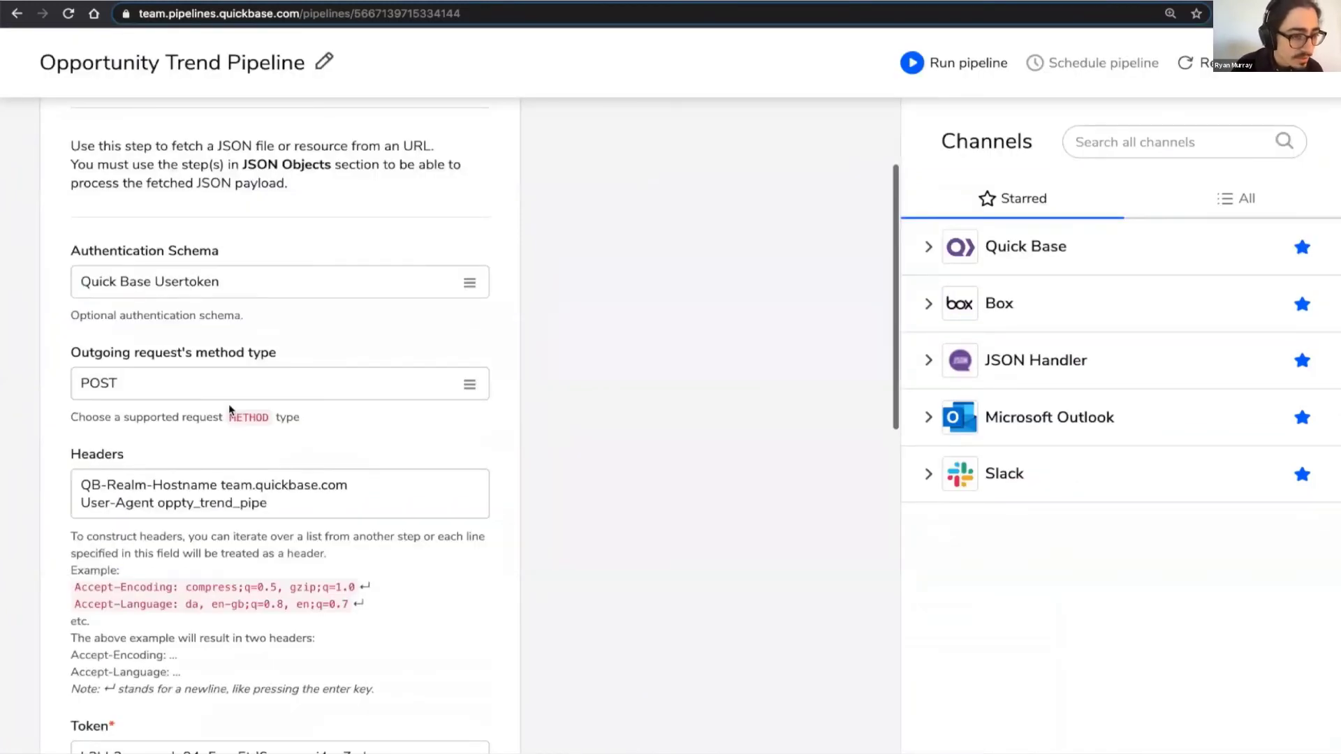
scroll(174, 566, "down", 1)
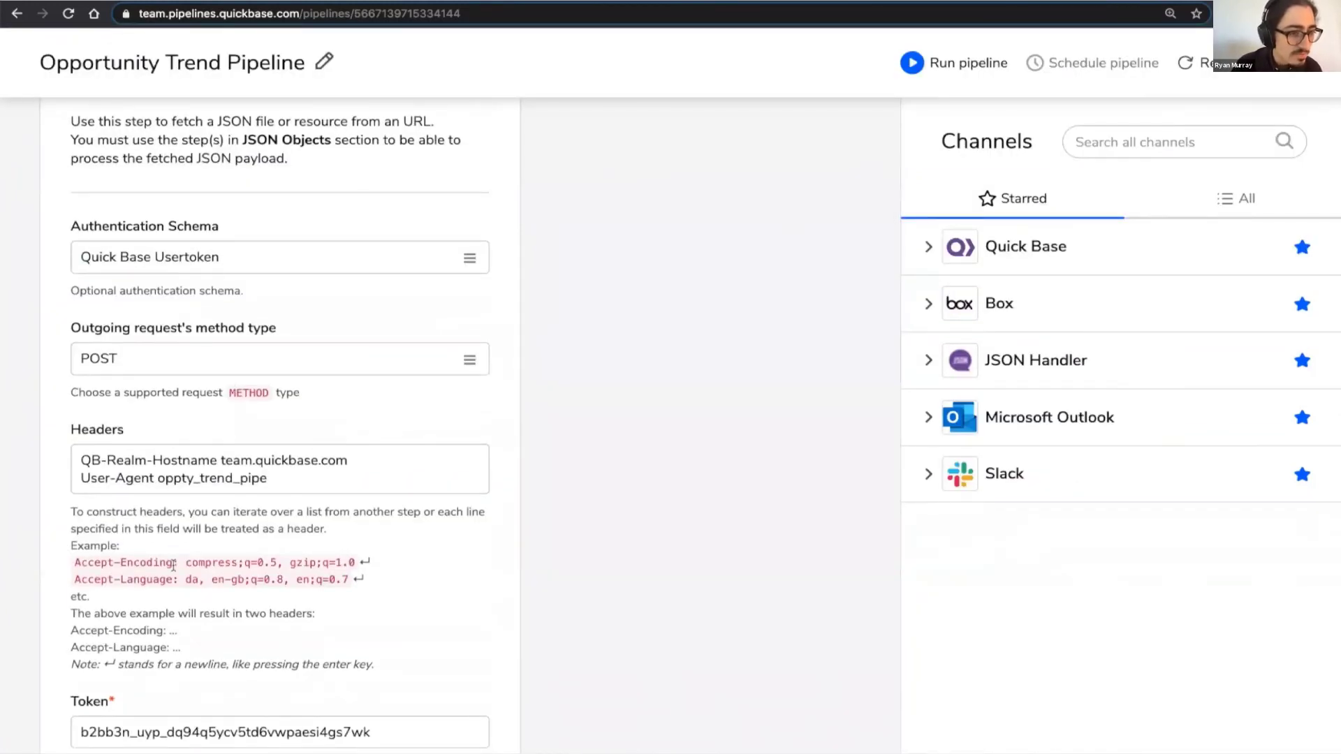
left_click(215, 462)
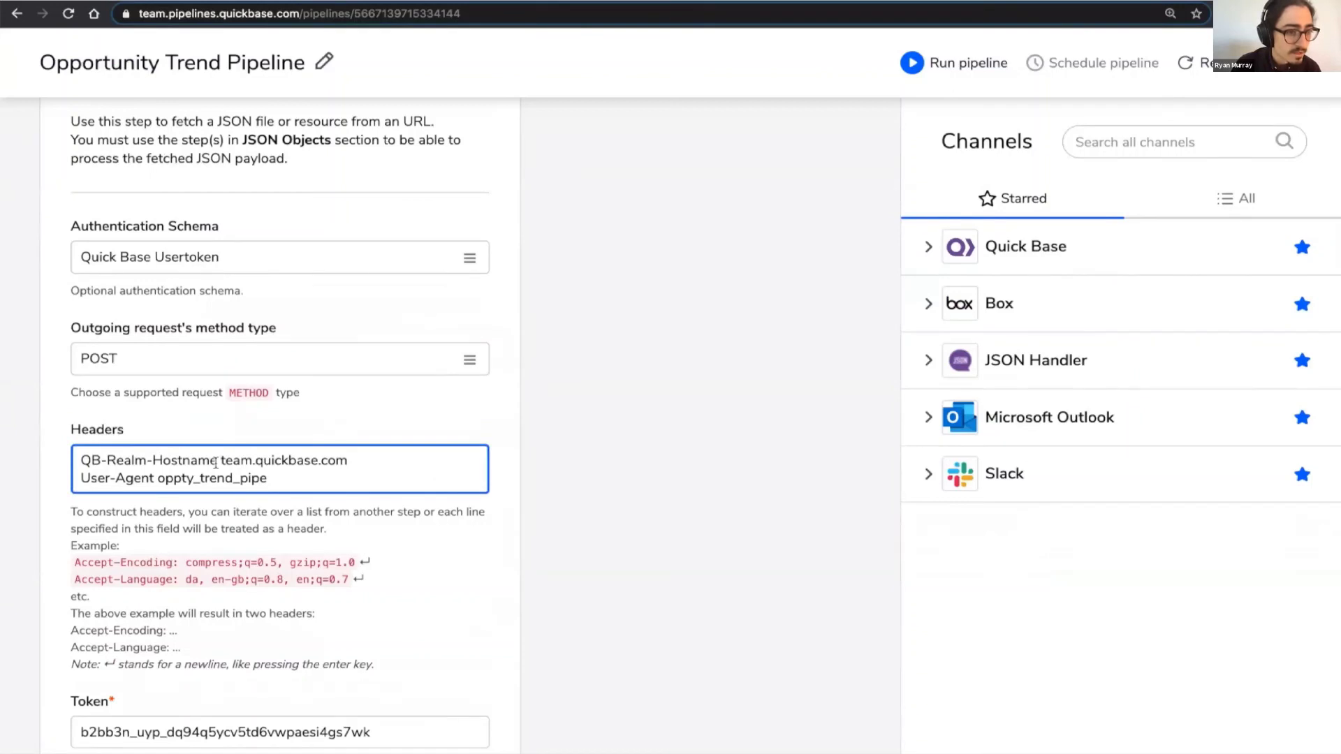
type(":")
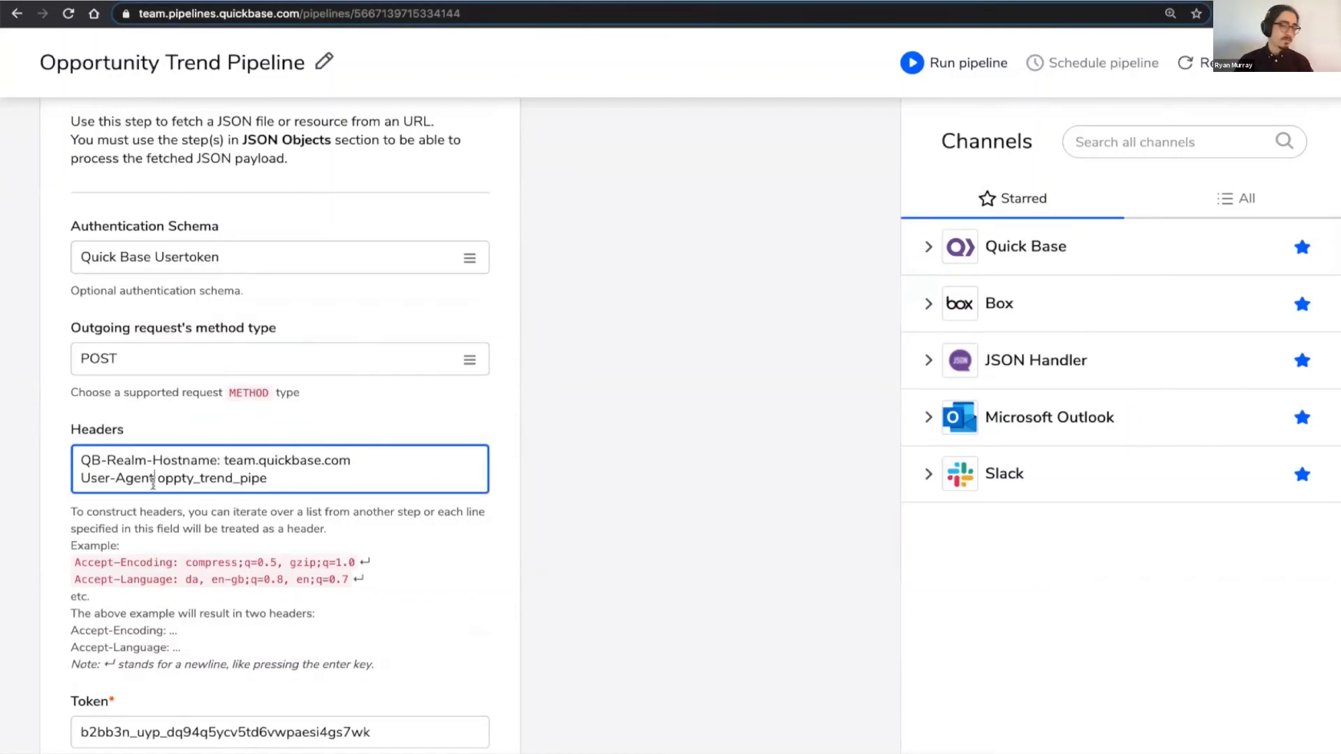
type(":")
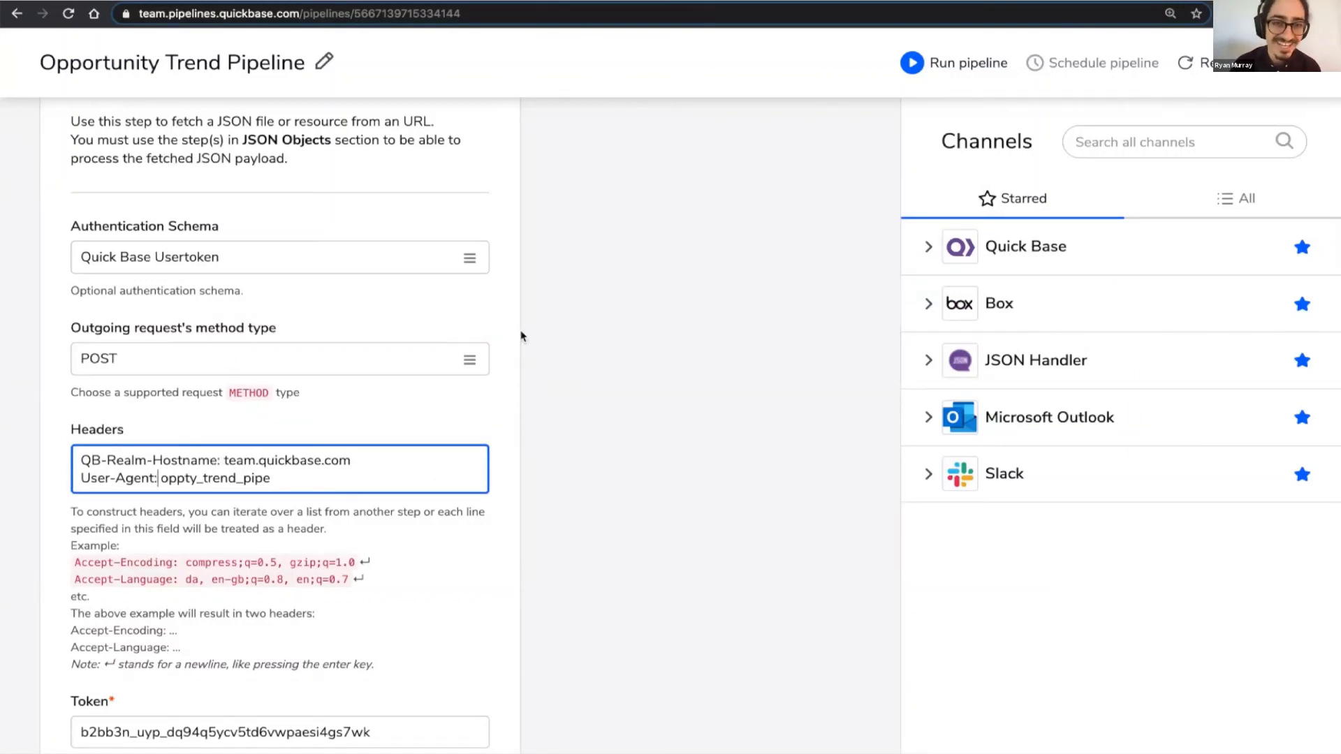
Step: Run the pipeline again and review the outputs of the fetch, JSON query and created-record steps
left_click(912, 67)
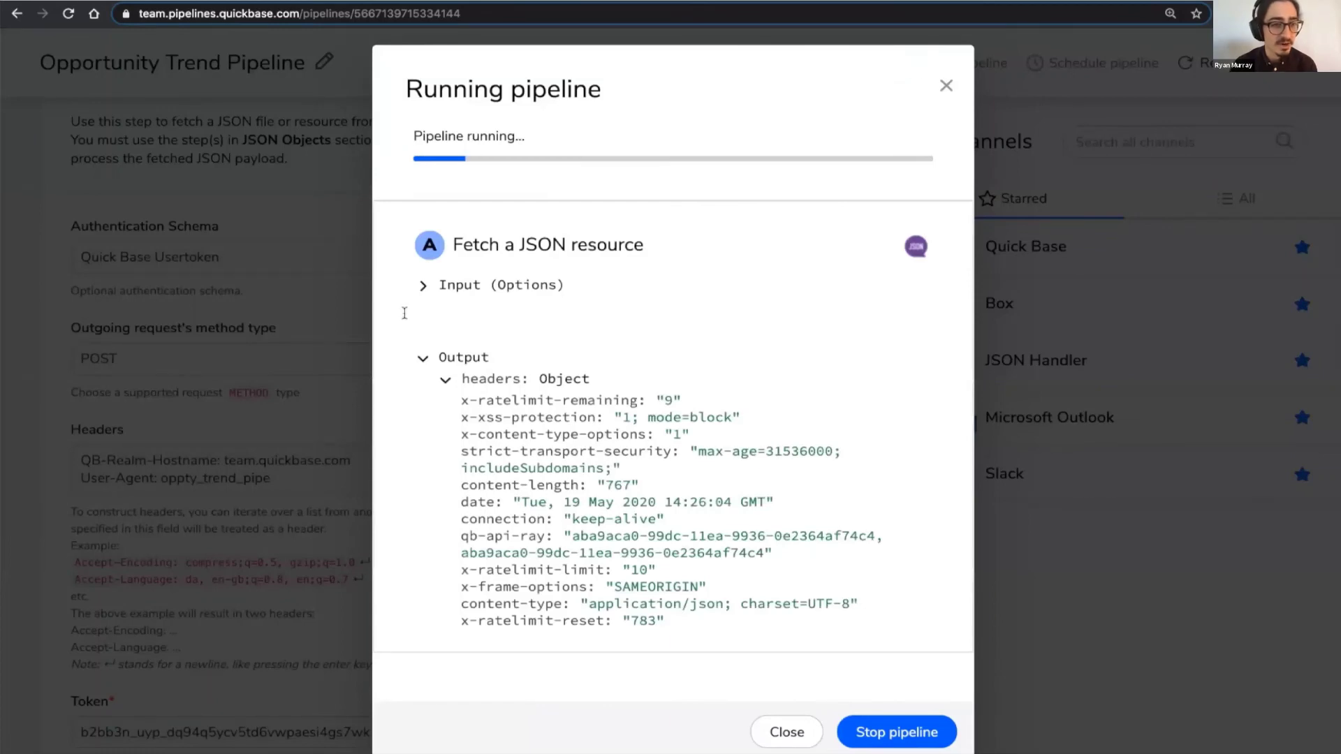
scroll(495, 462, "down", 3)
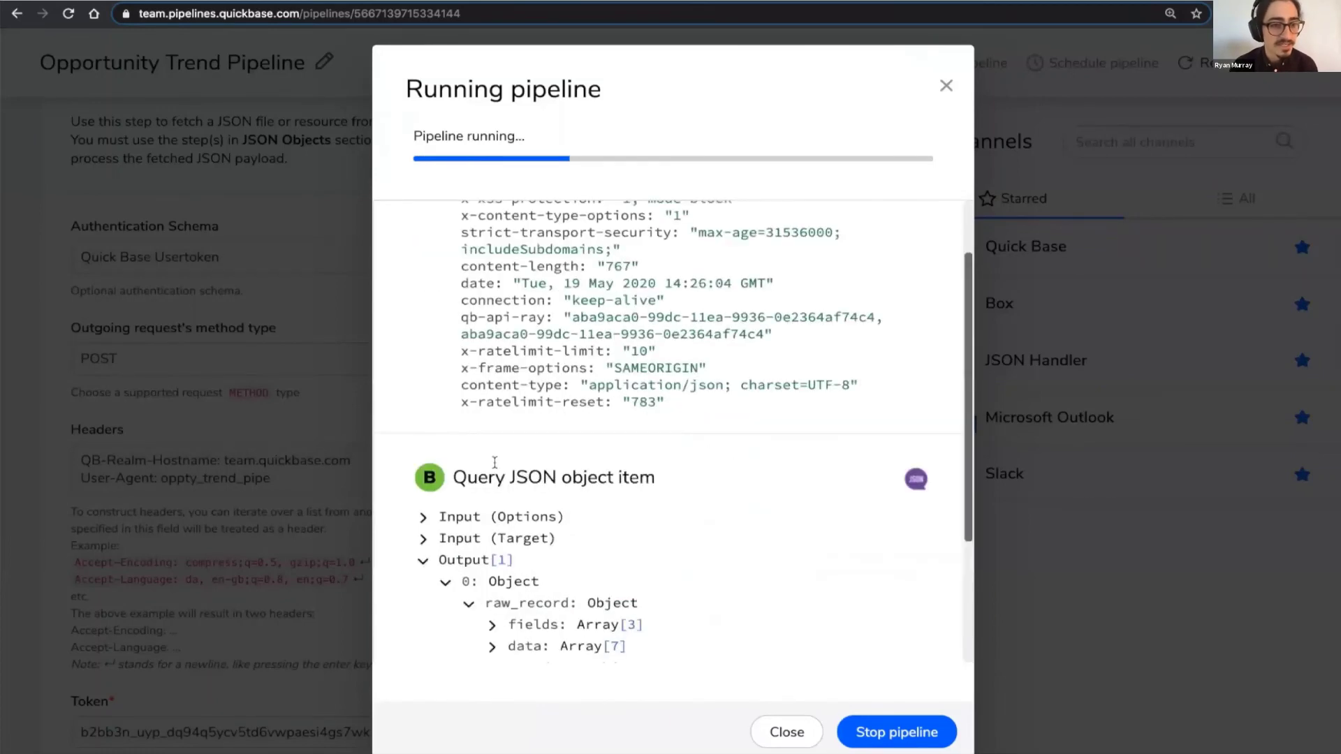
scroll(495, 482, "down", 2)
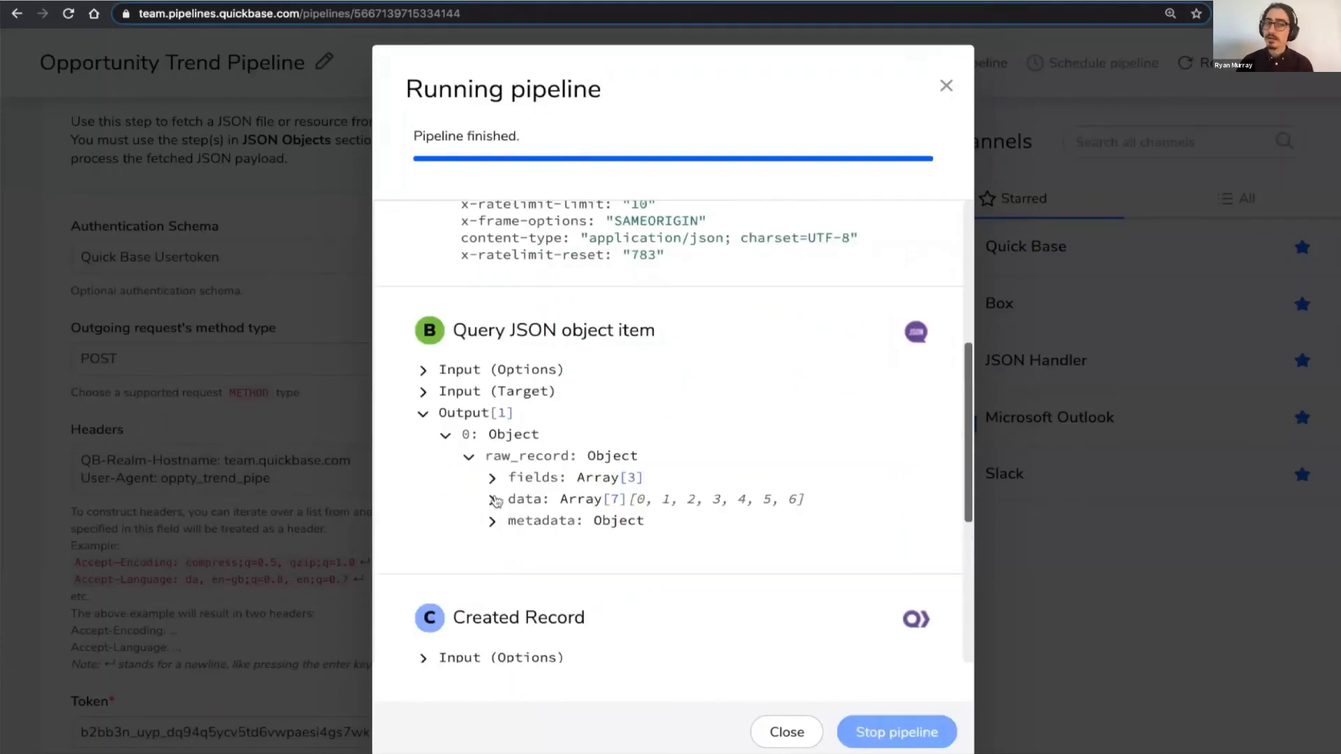
scroll(495, 500, "down", 4)
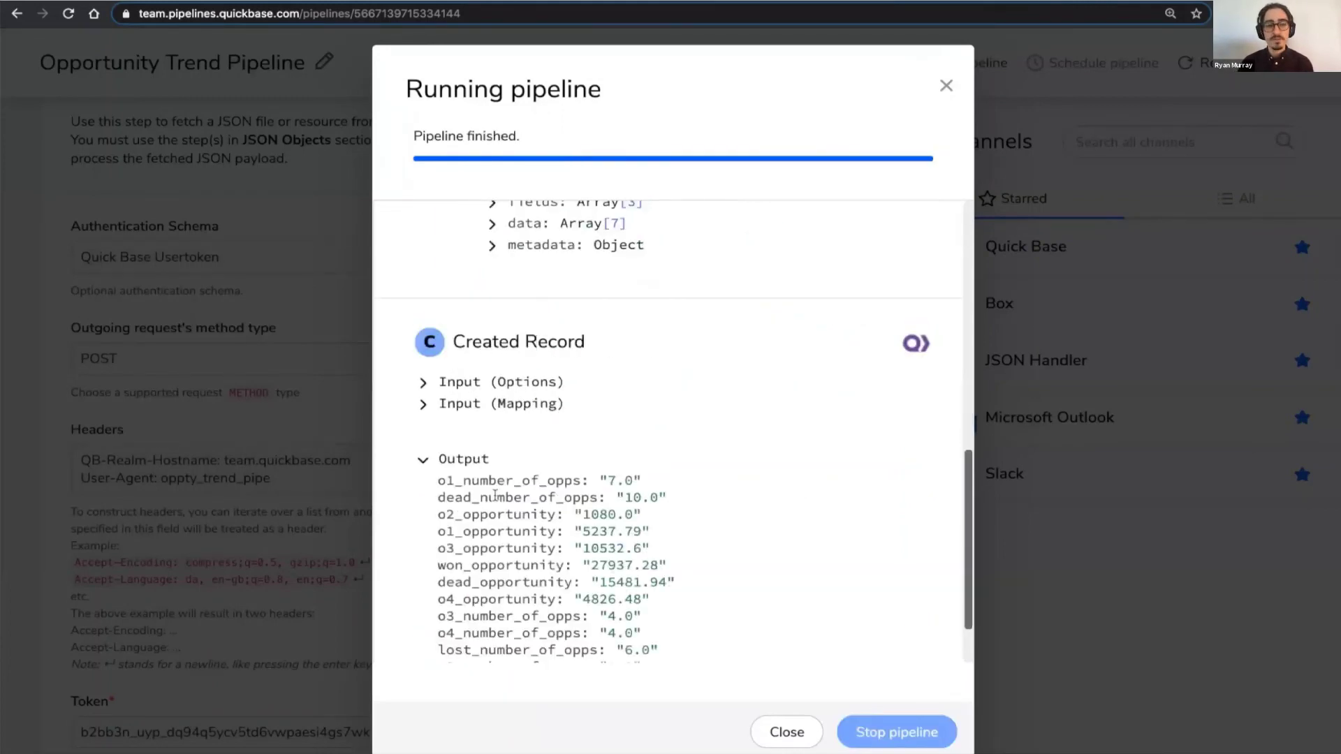
scroll(495, 496, "down", 1)
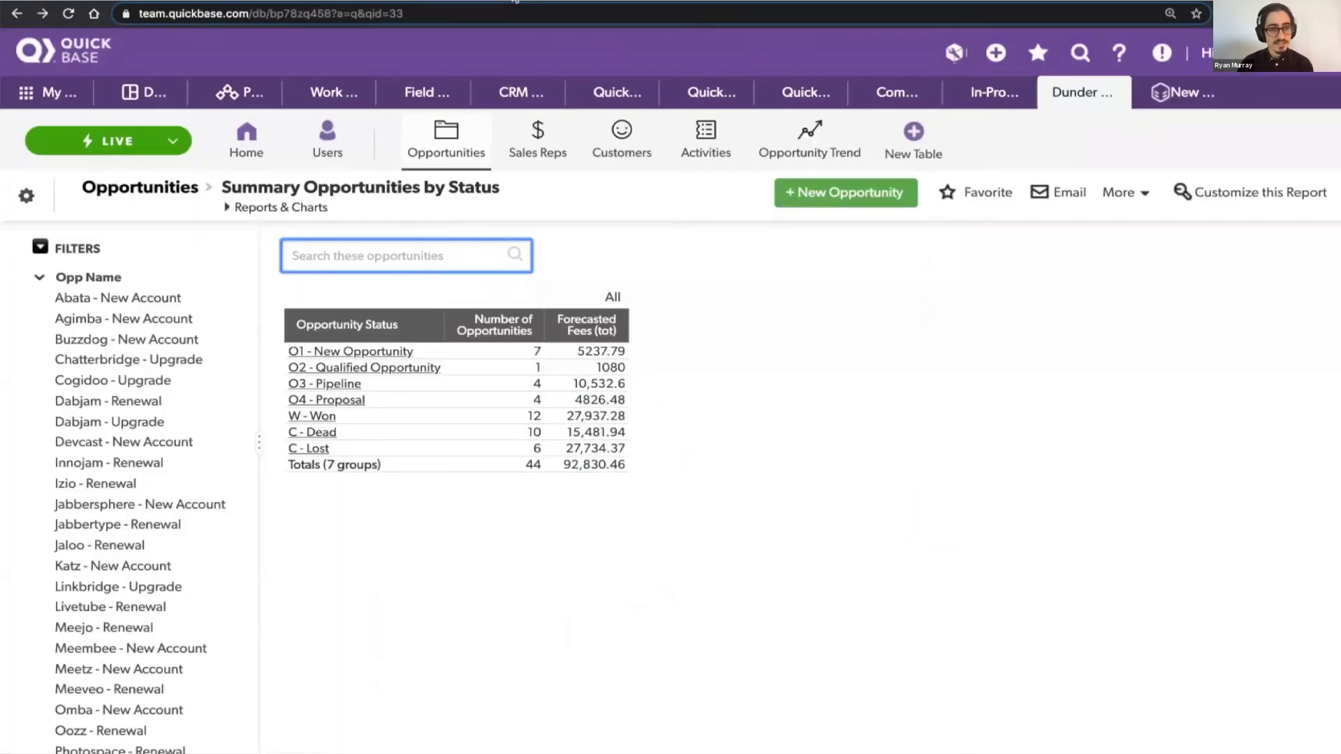
Step: Create a new chart report named Trend Report in the Opportunity Trends table of the Quick Base app
left_click(801, 155)
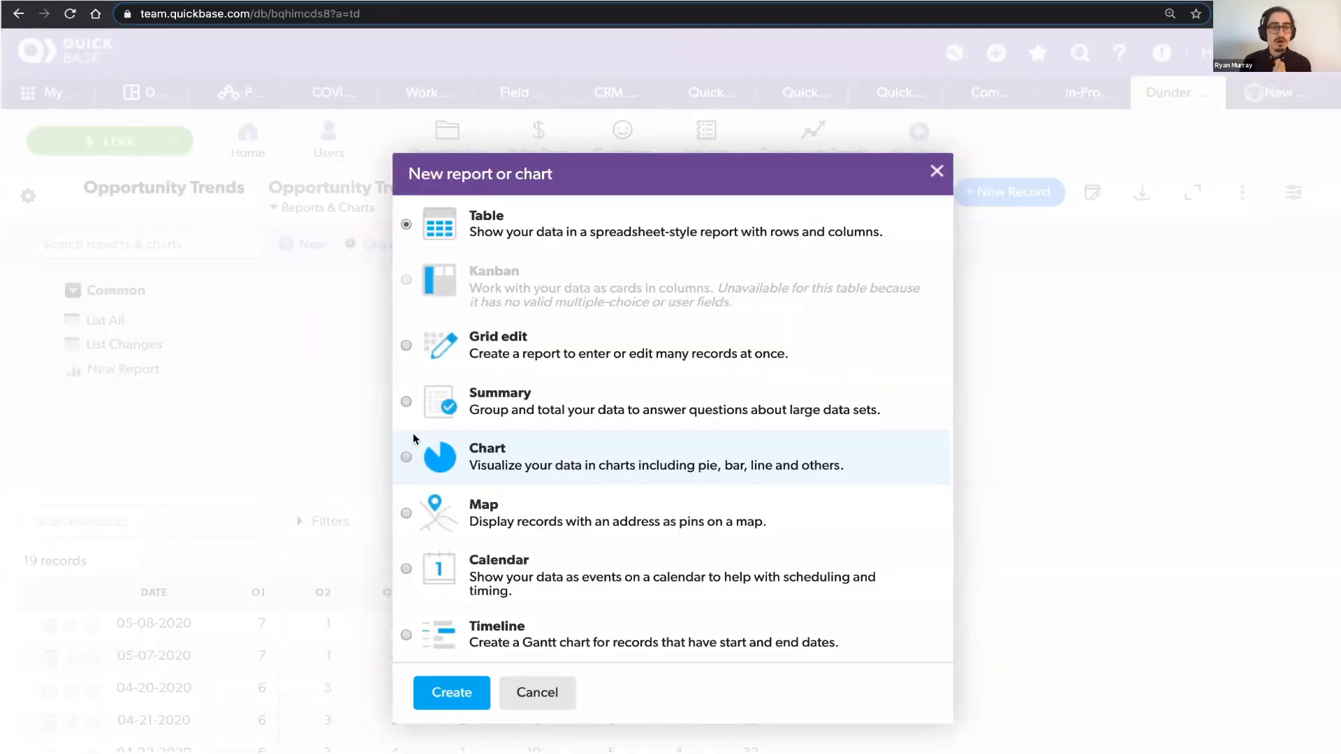
double_click(409, 453)
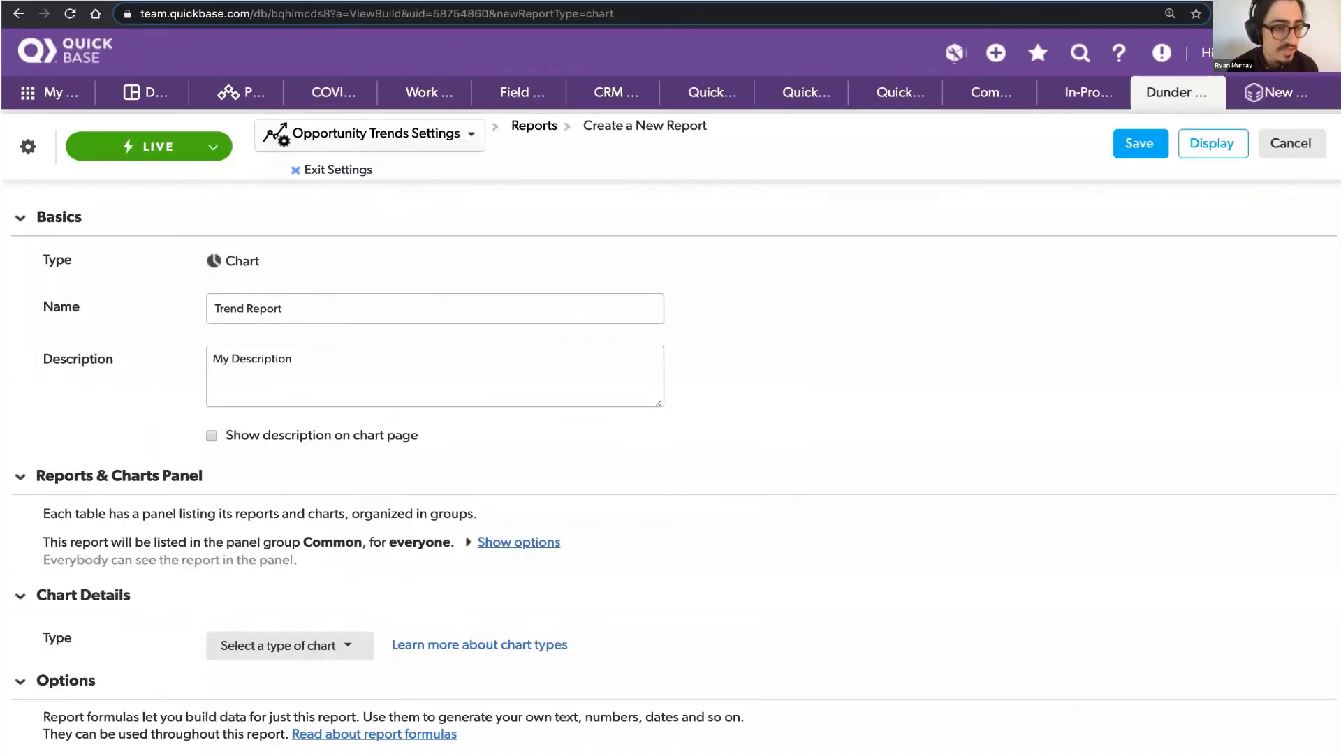
Step: Set the chart type to Line and bar and use Date for the category labels on the x axis
left_click(333, 646)
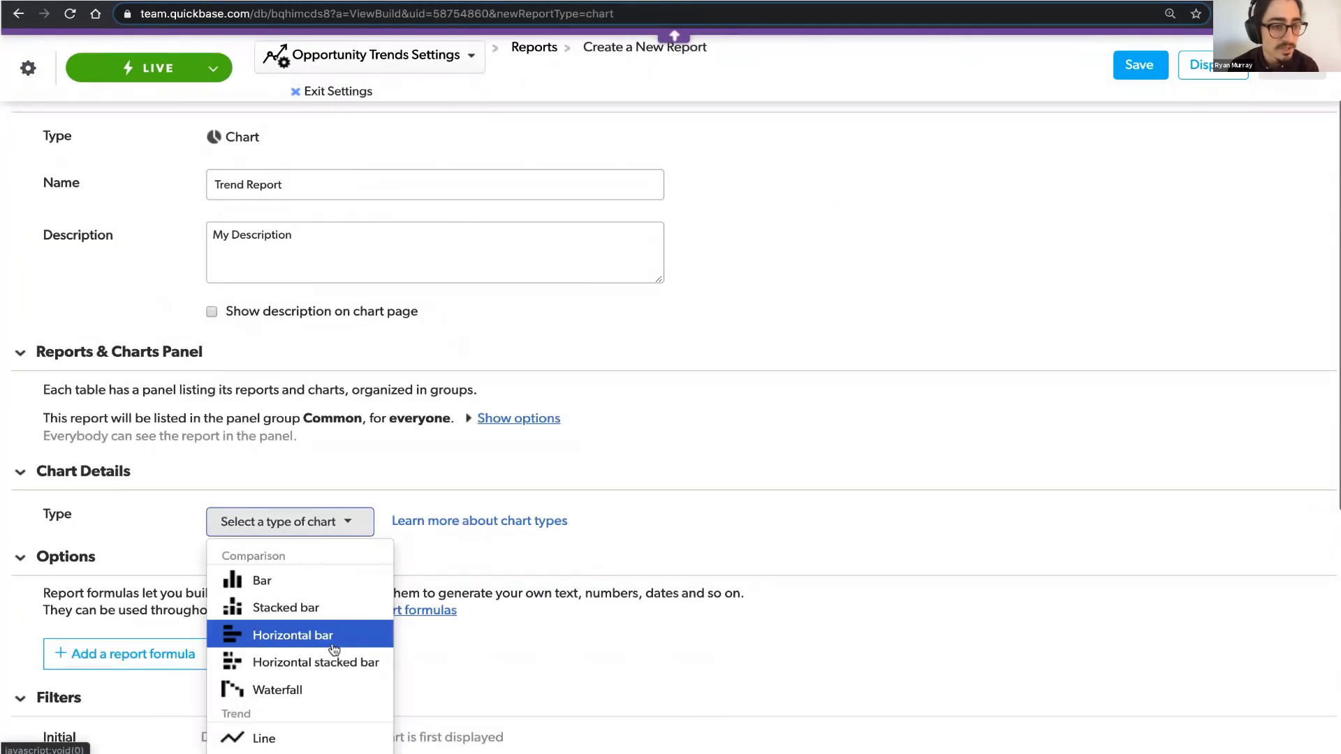
left_click(133, 599)
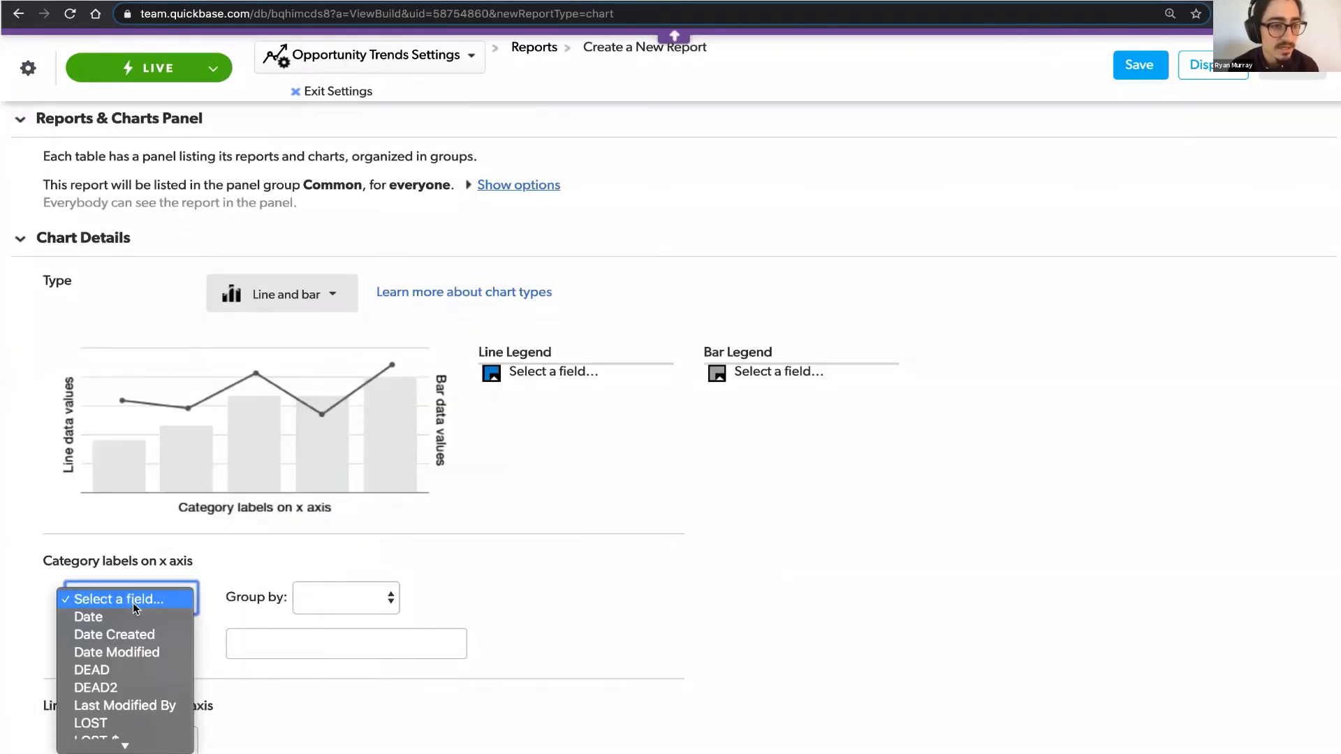
left_click(133, 617)
Step: Add O1, O2, O3, O4 and WON, each summed, as line values on the primary y axis
scroll(212, 570, "down", 5)
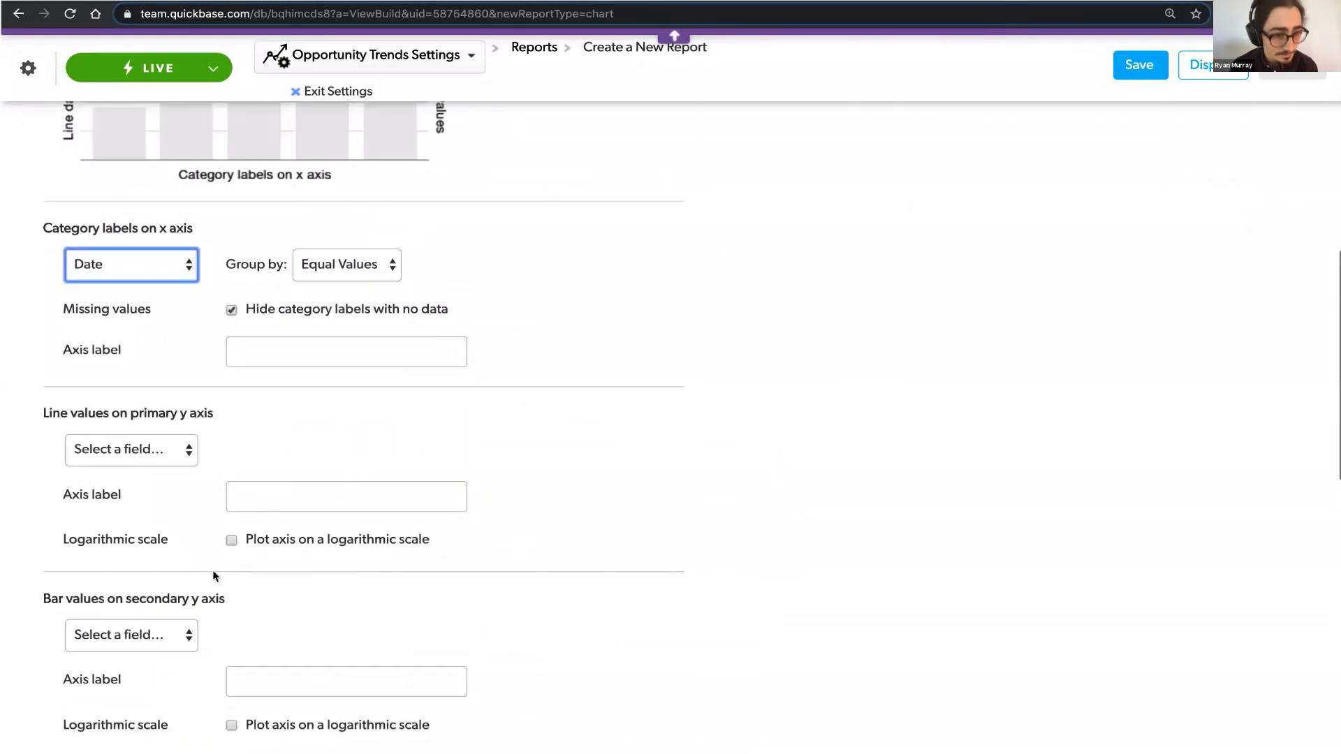
left_click(132, 450)
left_click(131, 482)
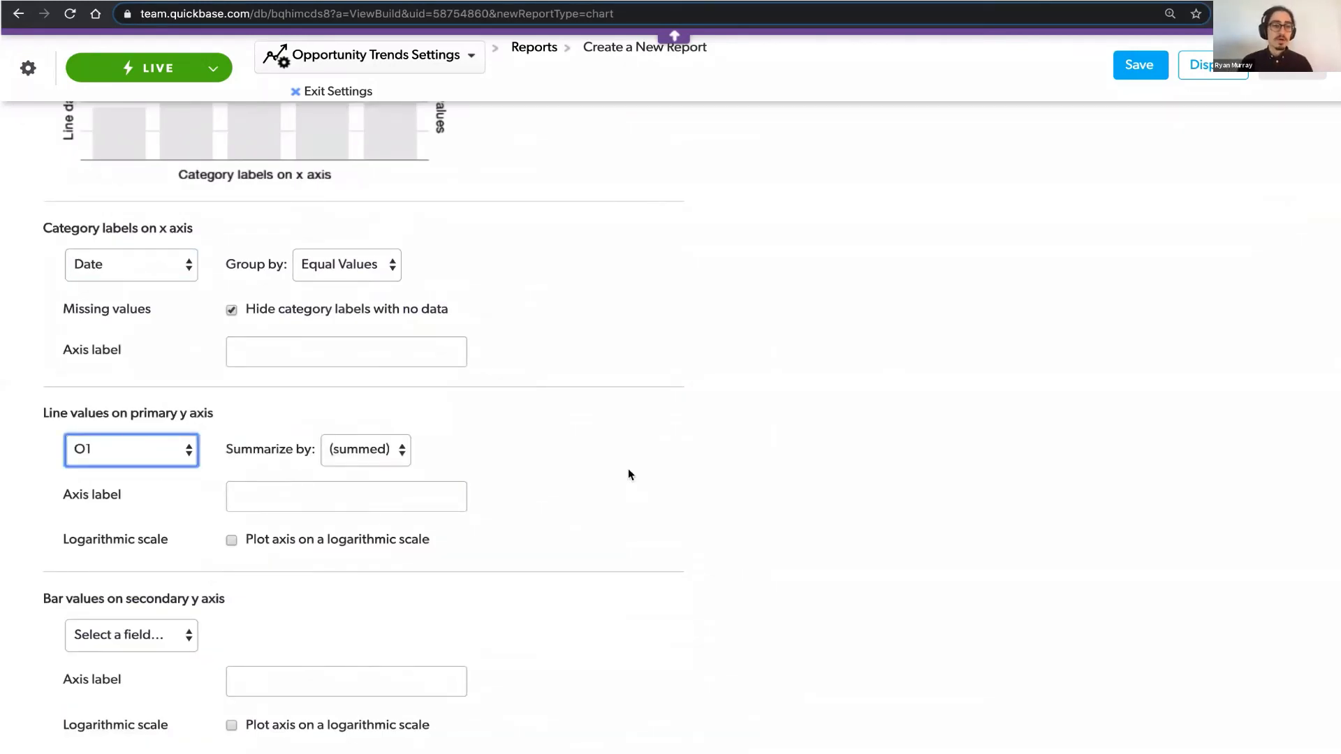
left_click(131, 497)
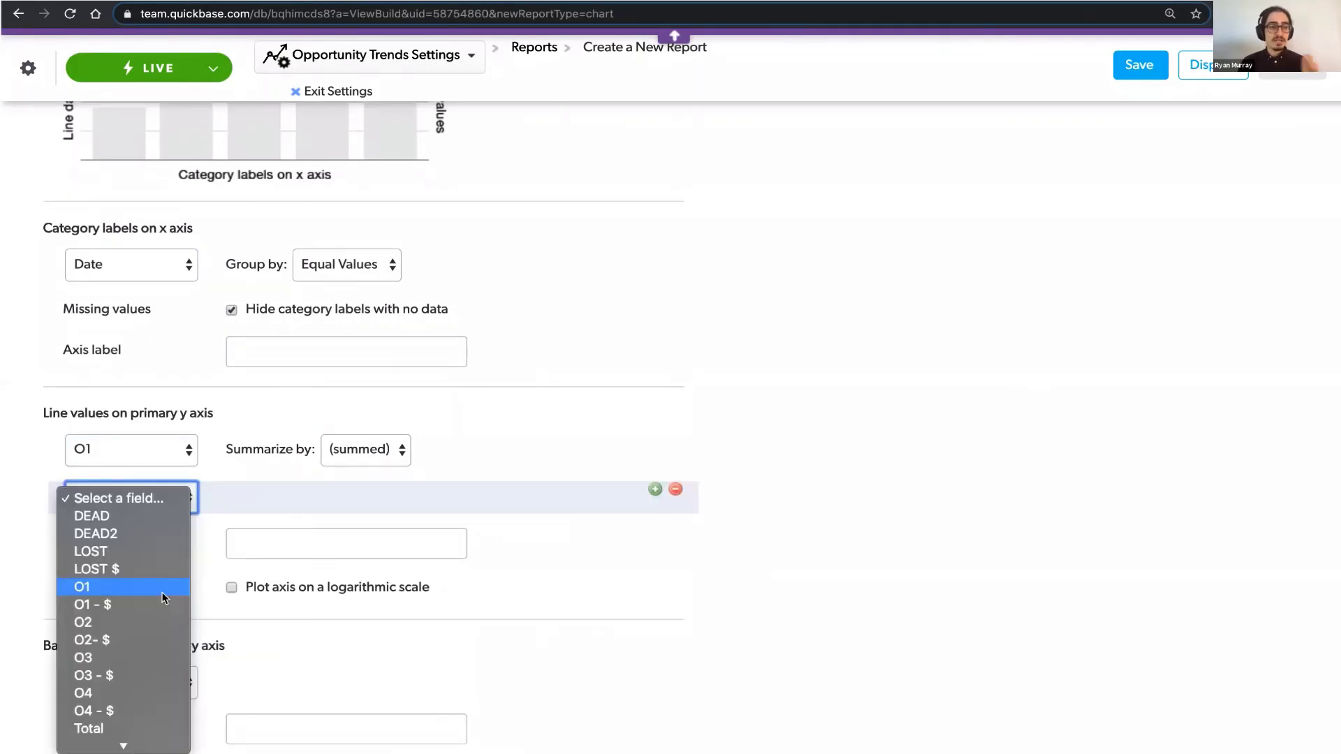
left_click(131, 622)
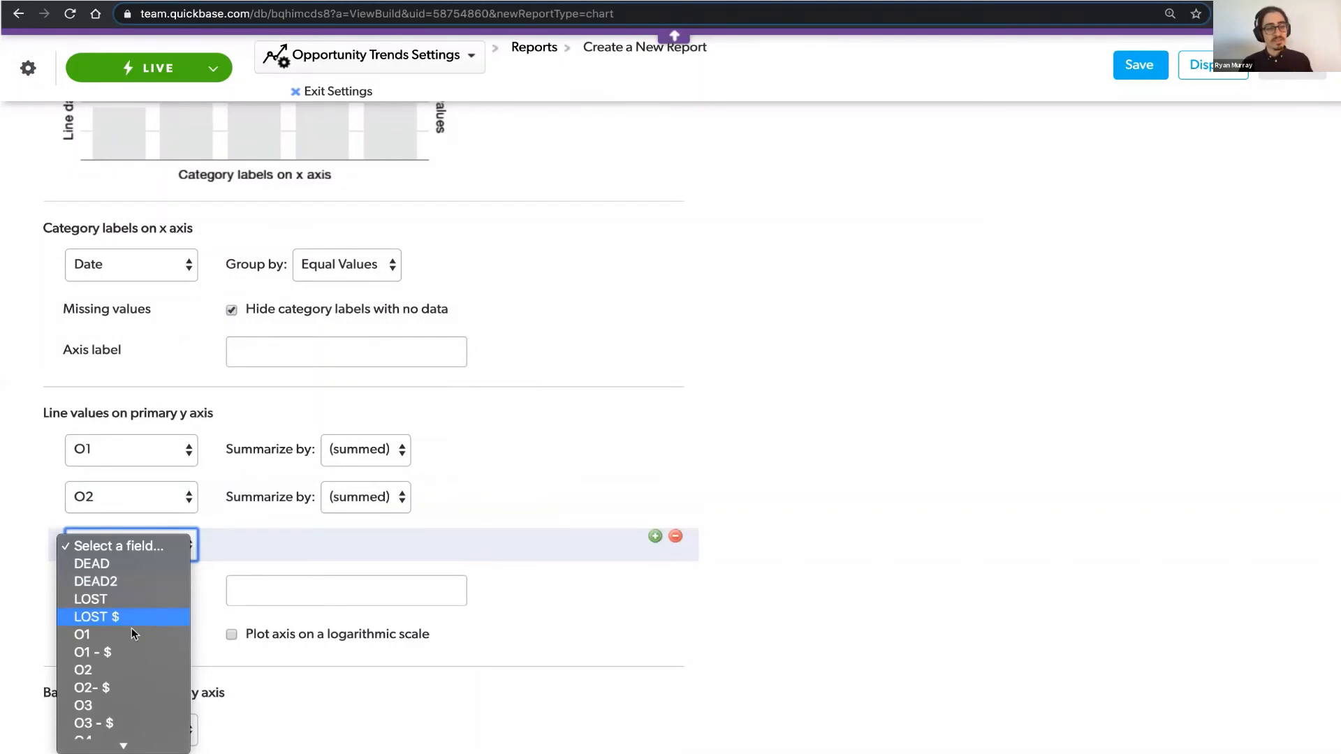
left_click(120, 619)
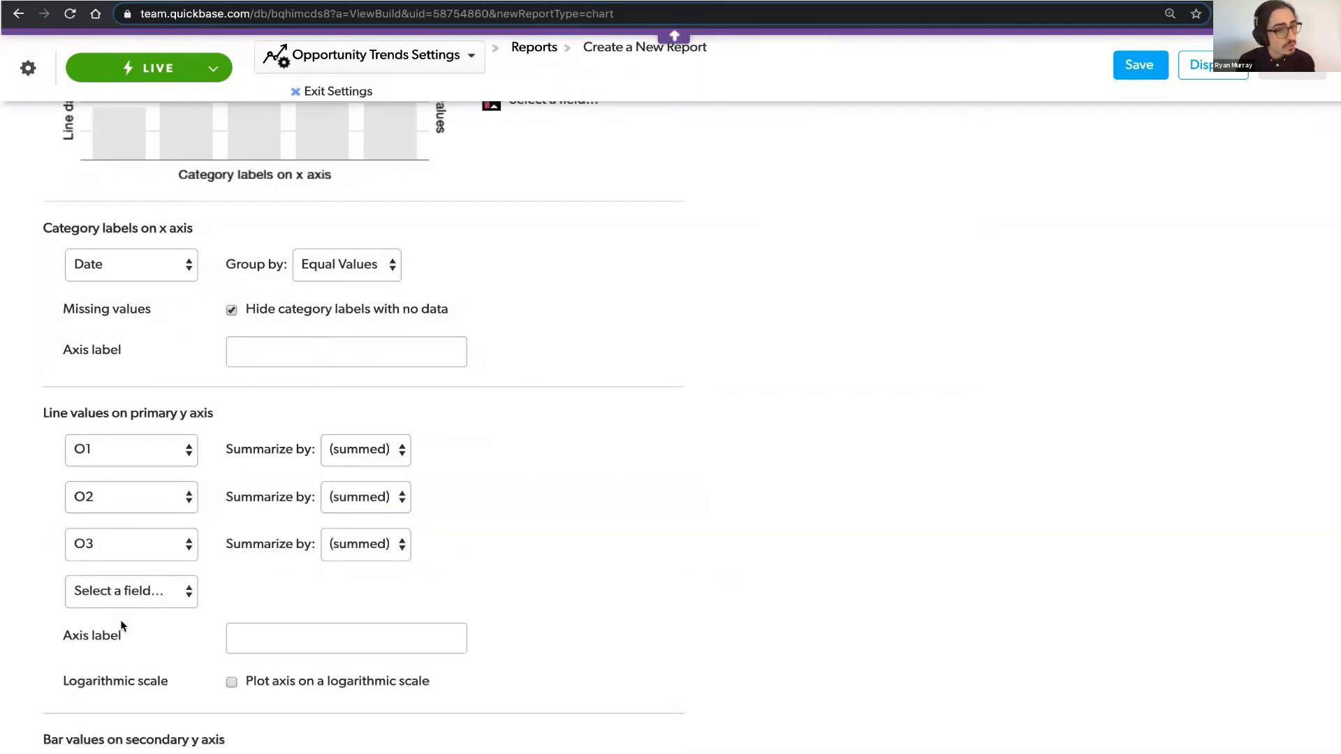
left_click(120, 619)
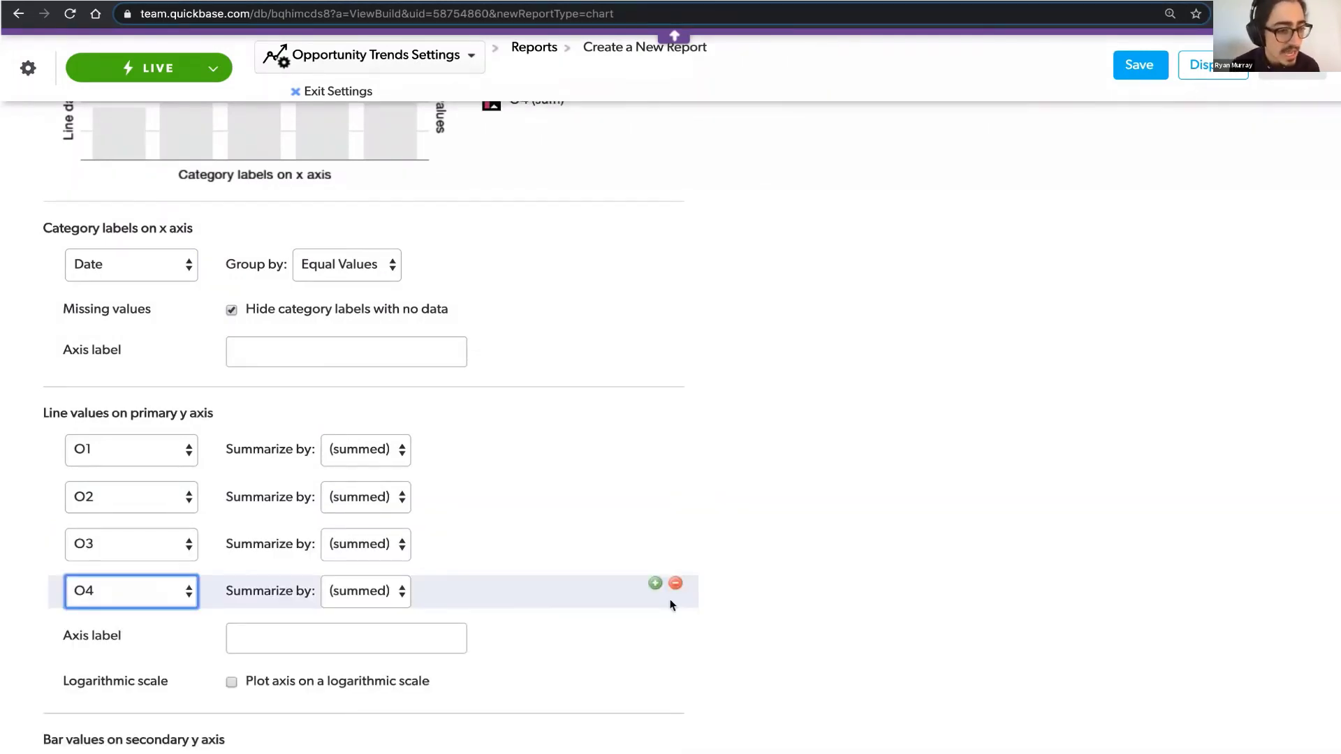
left_click(654, 583)
left_click(126, 583)
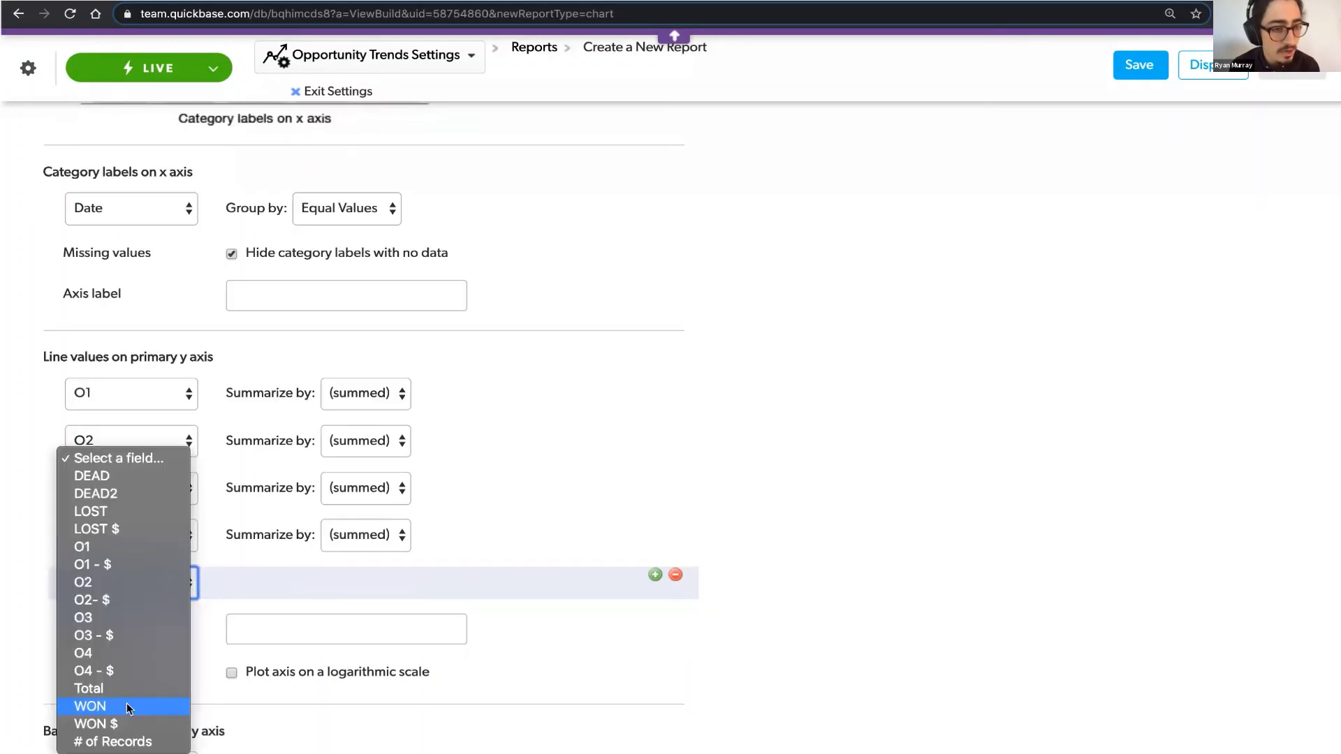
left_click(127, 705)
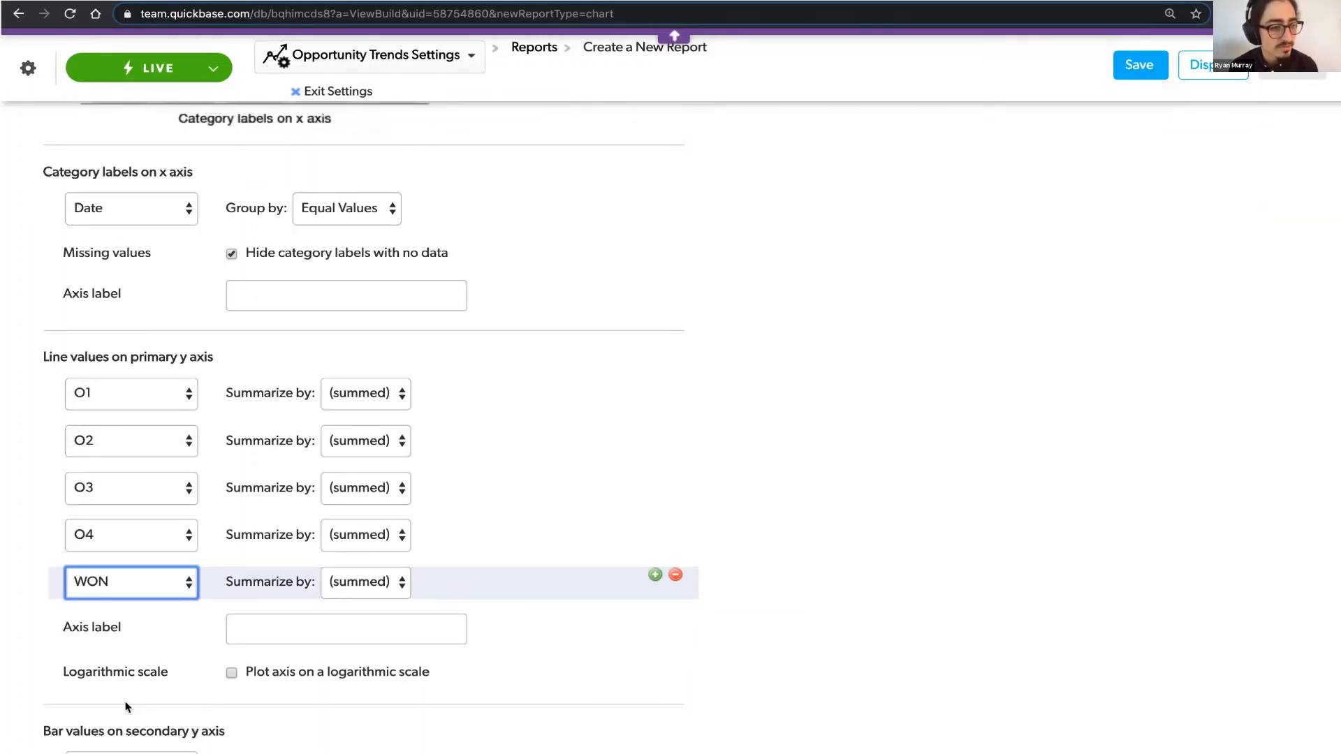
Step: Add Total, summed, as the bar value on the secondary y axis of the chart
scroll(127, 707, "down", 3)
left_click(125, 525)
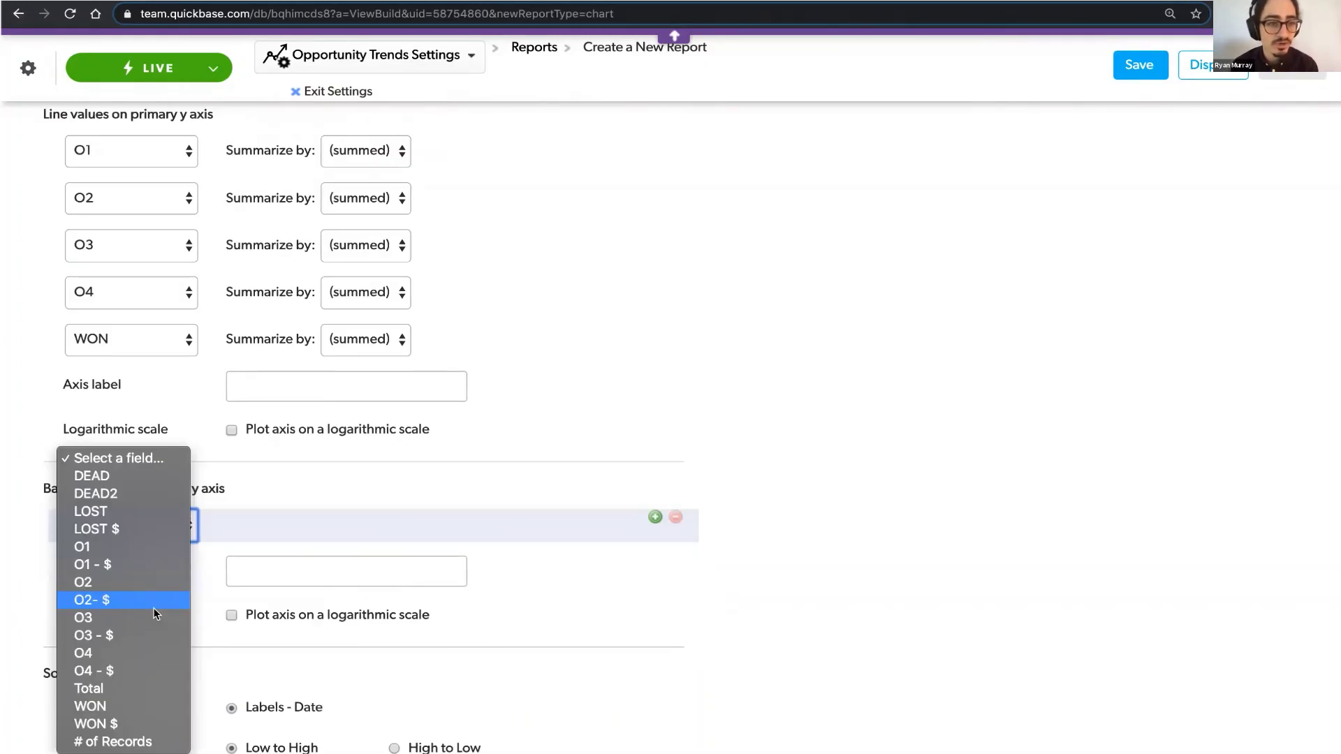
left_click(89, 688)
Step: Save the chart report and examine the plotted trend lines and bars, including the O3 value for 05-05-2020
scroll(342, 311, "up", 2)
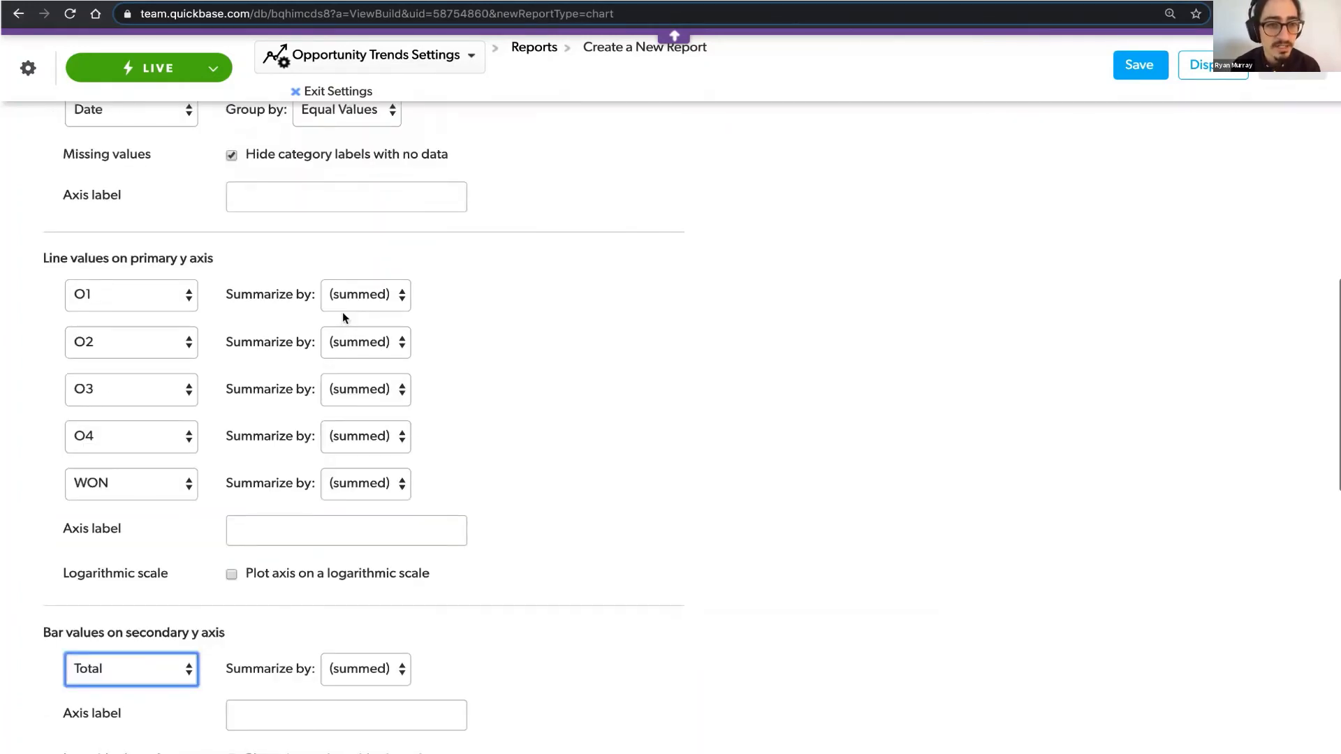
scroll(342, 311, "up", 15)
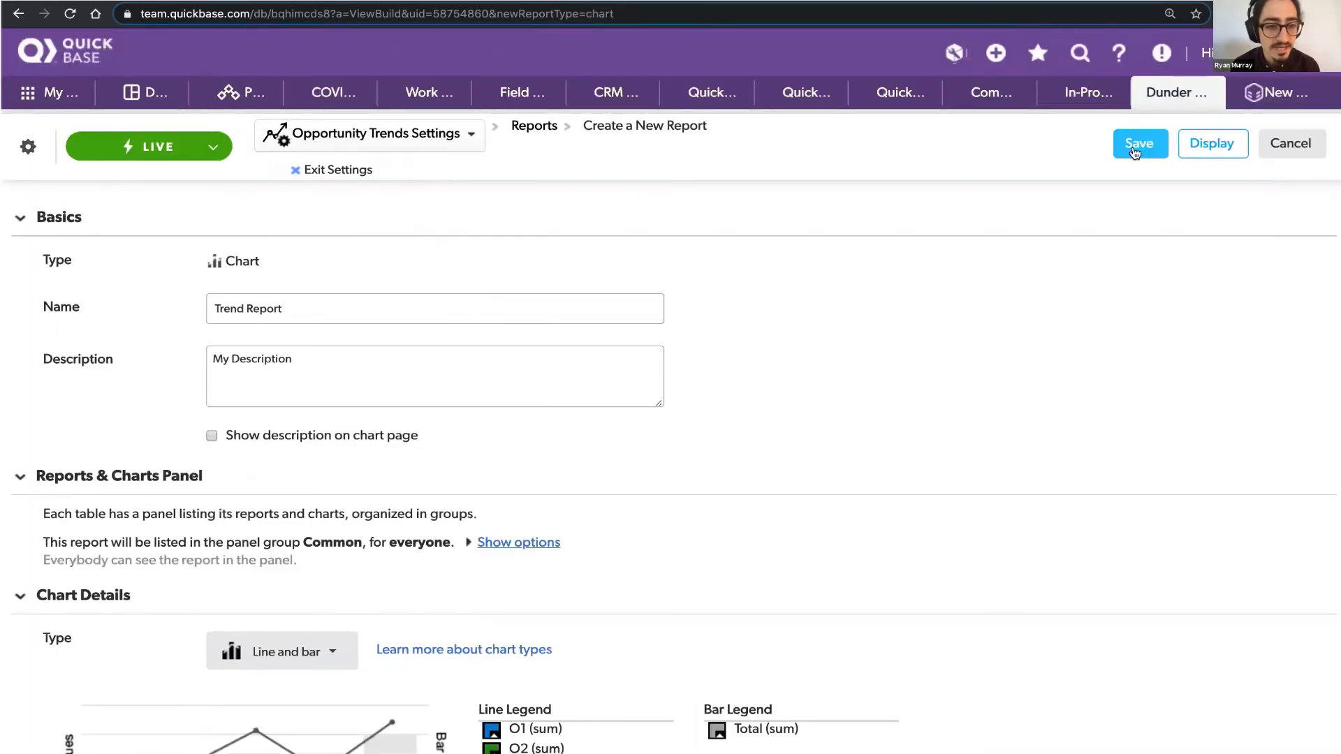
left_click(1136, 144)
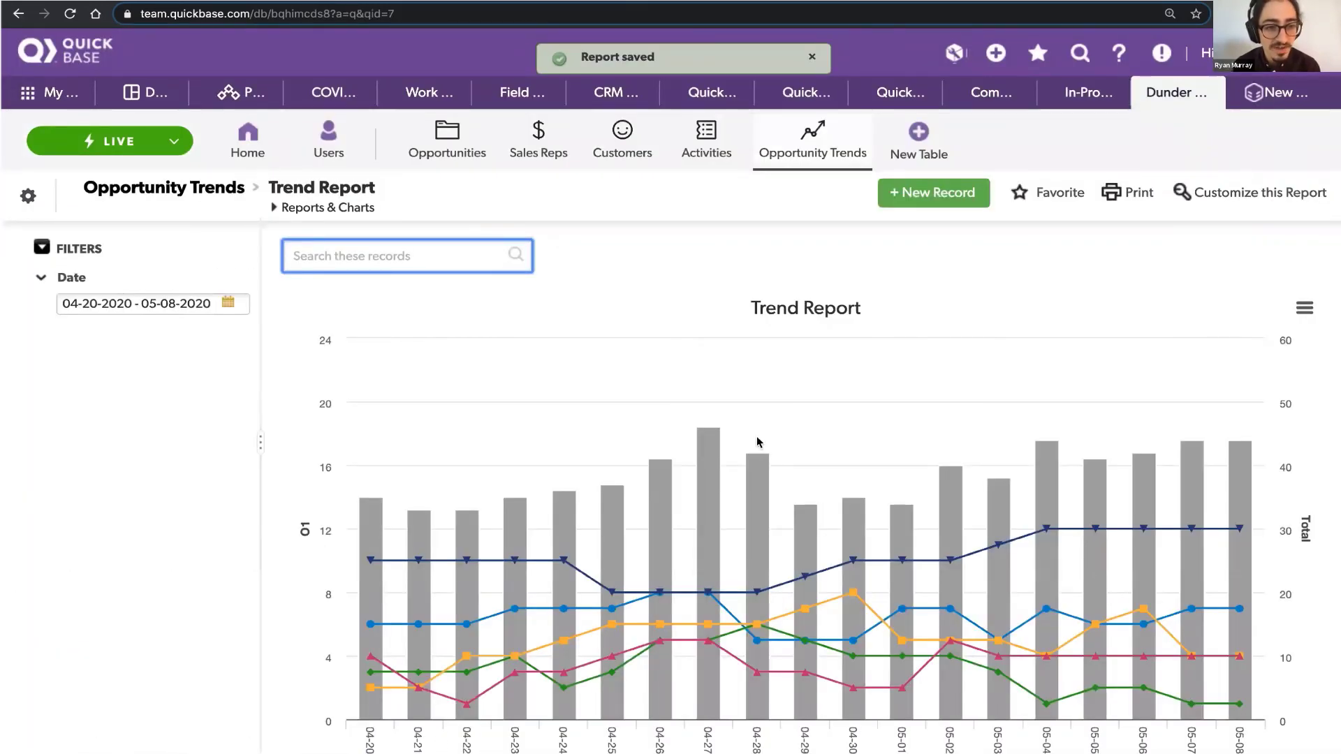
scroll(758, 442, "down", 2)
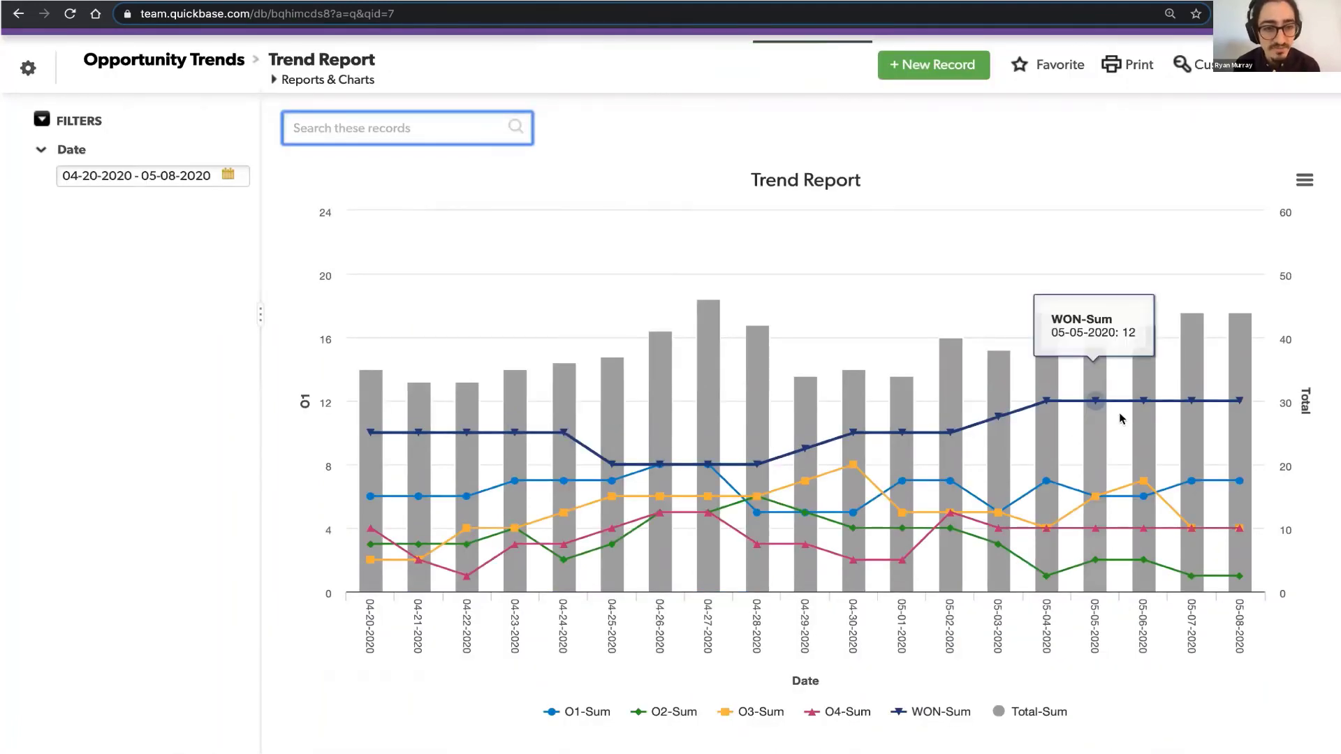
mouse_move(1074, 514)
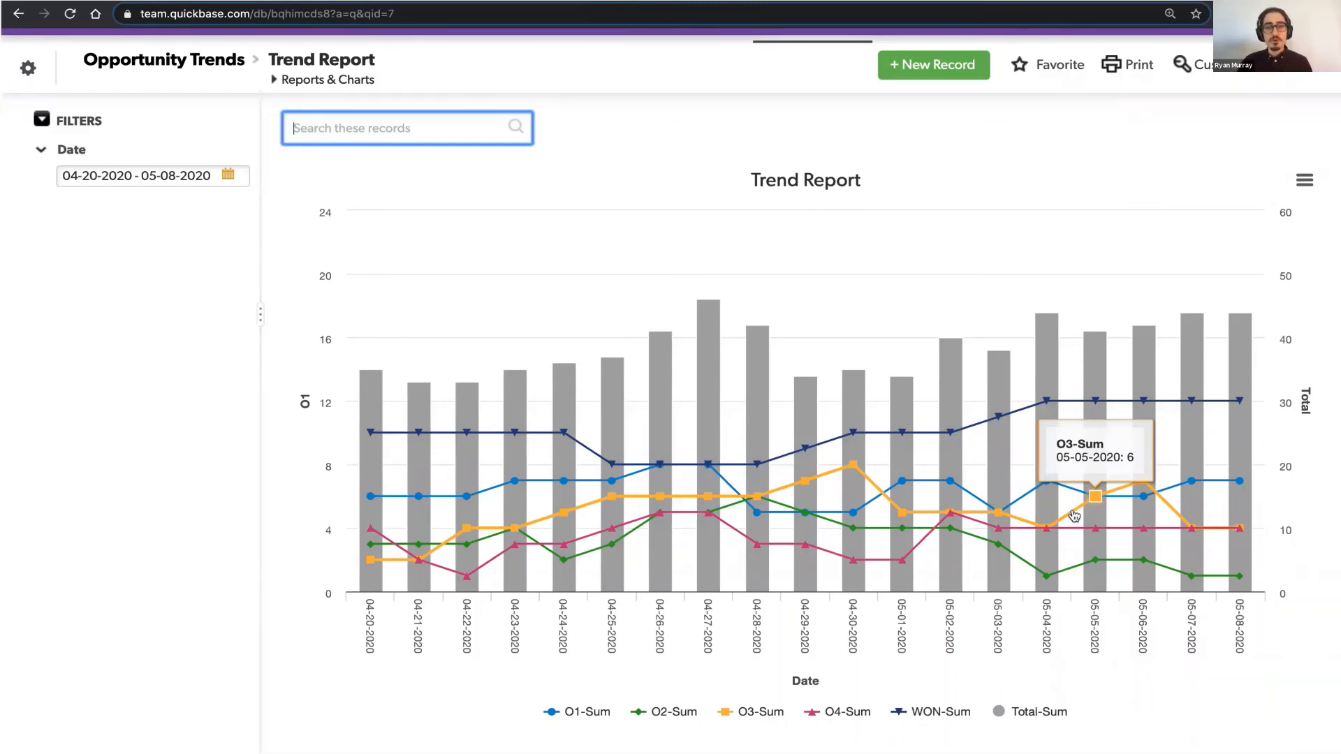
key("Right")
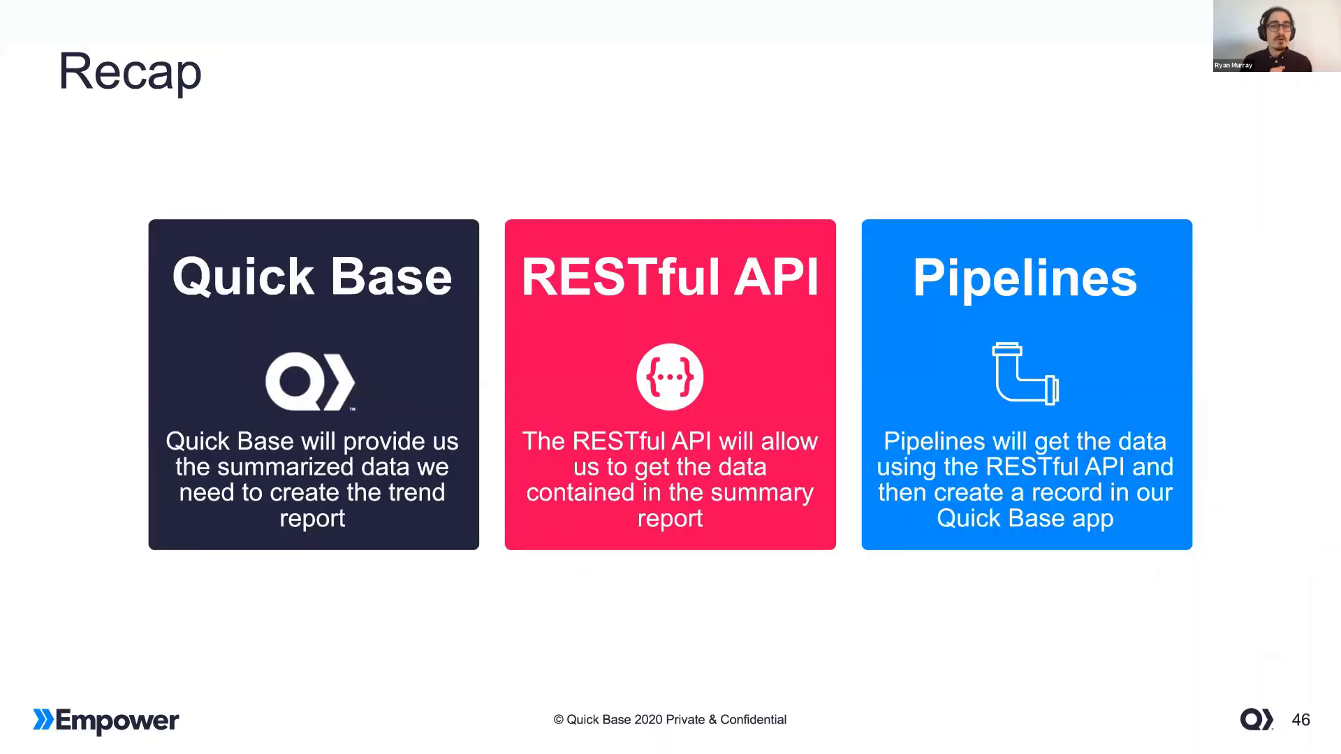